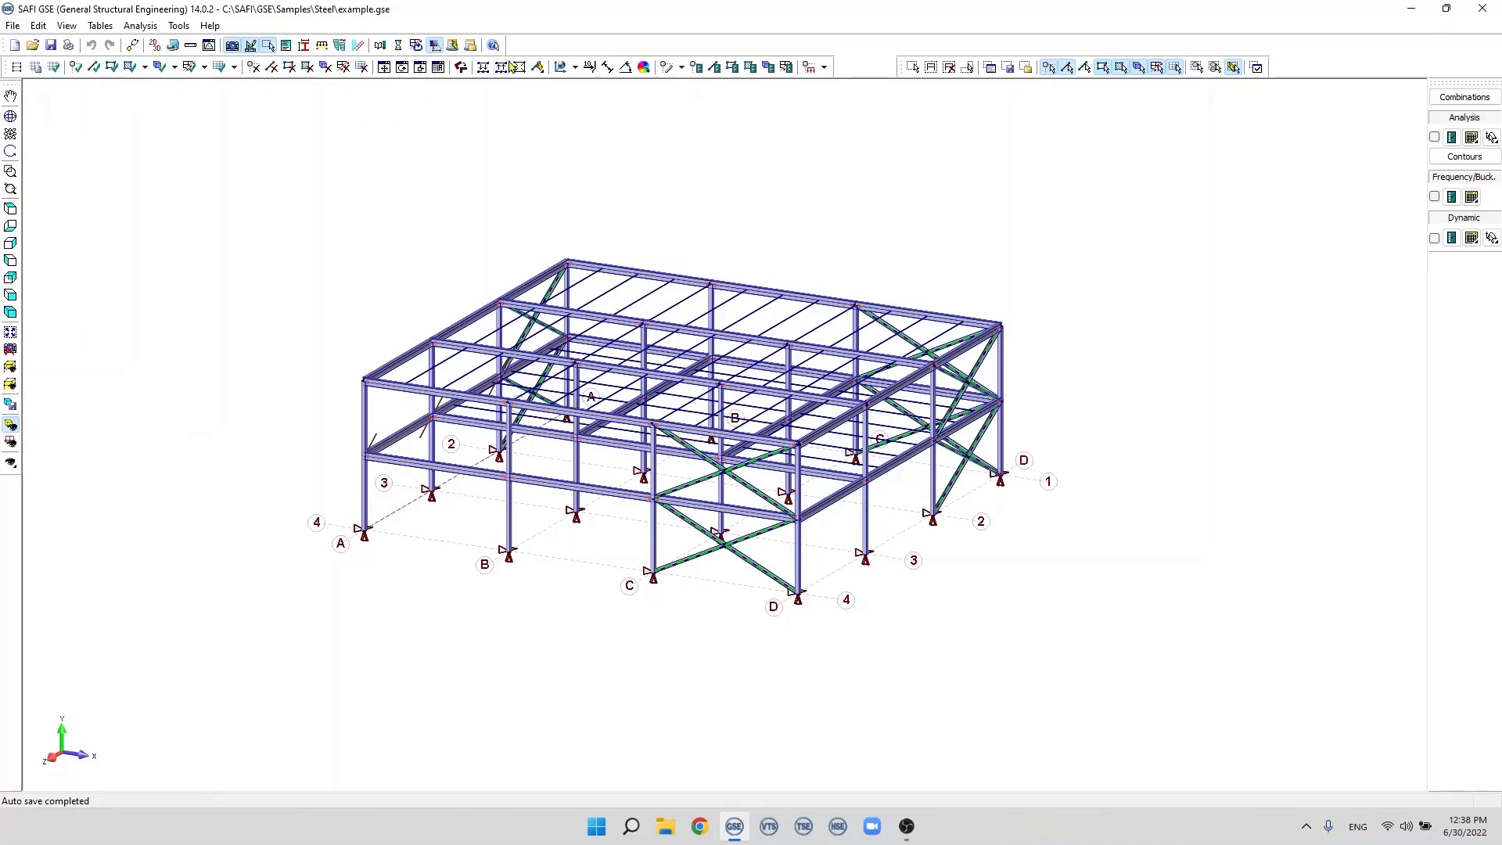
- Float the Main toolbar over the view and start a new model, discarding unsaved changes
drag(4, 48, 502, 169)
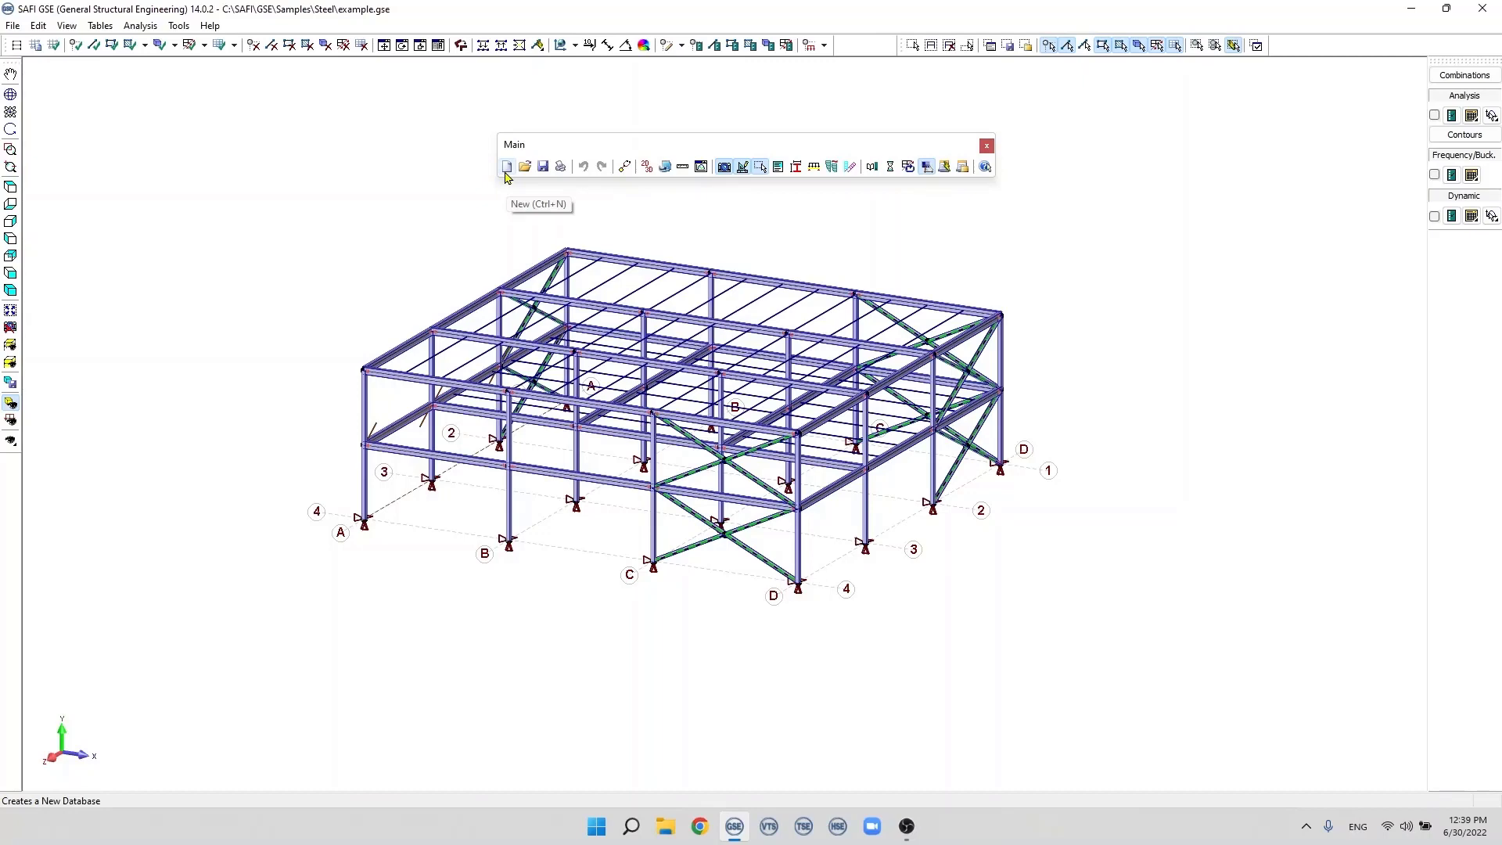
click(506, 166)
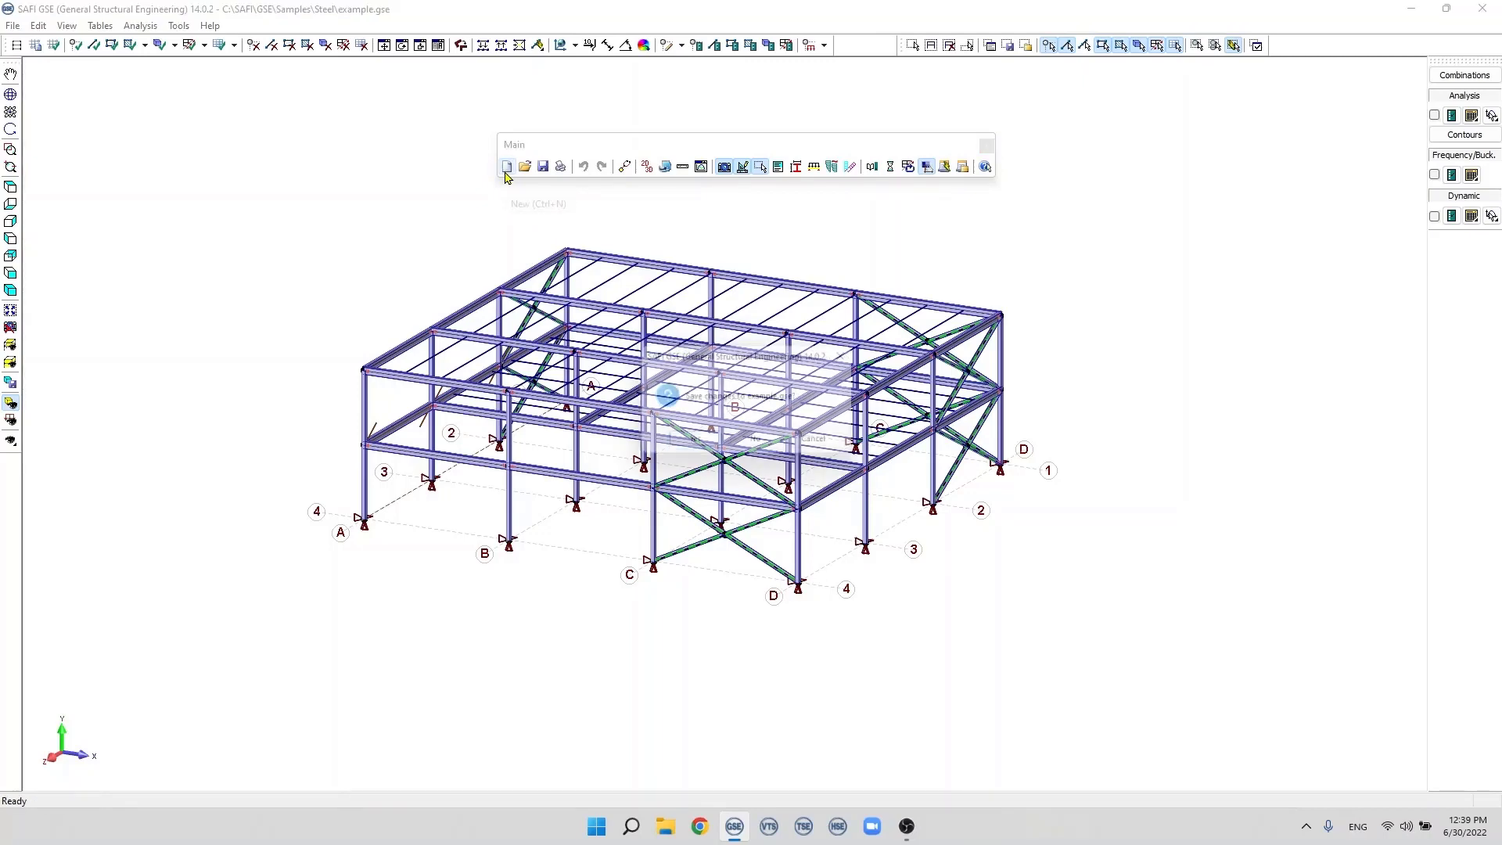
click(752, 439)
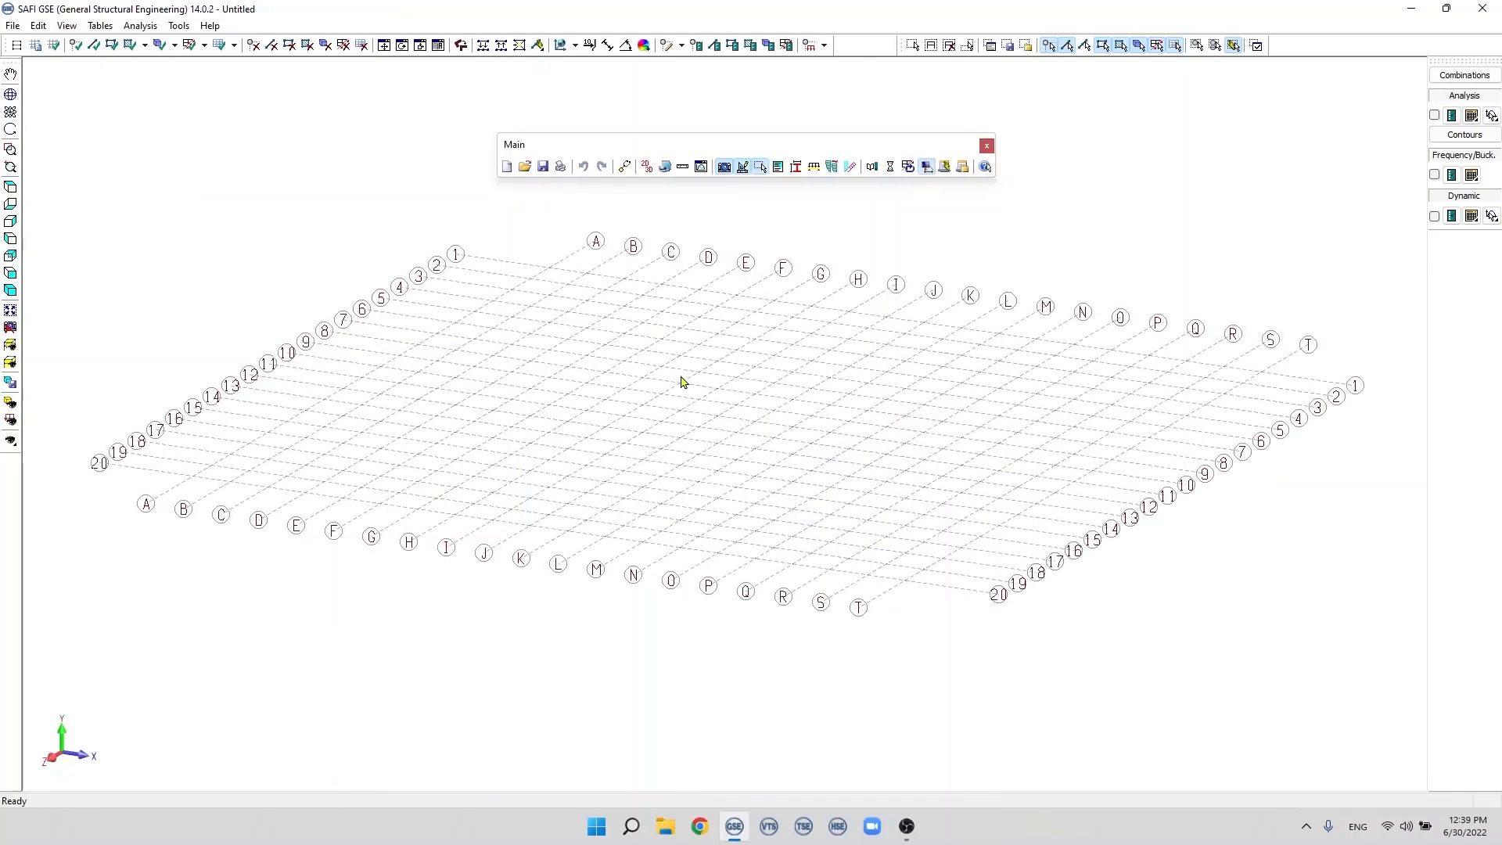
- Reopen example.gse from the Steel samples, dropping the empty untitled model without saving
click(524, 167)
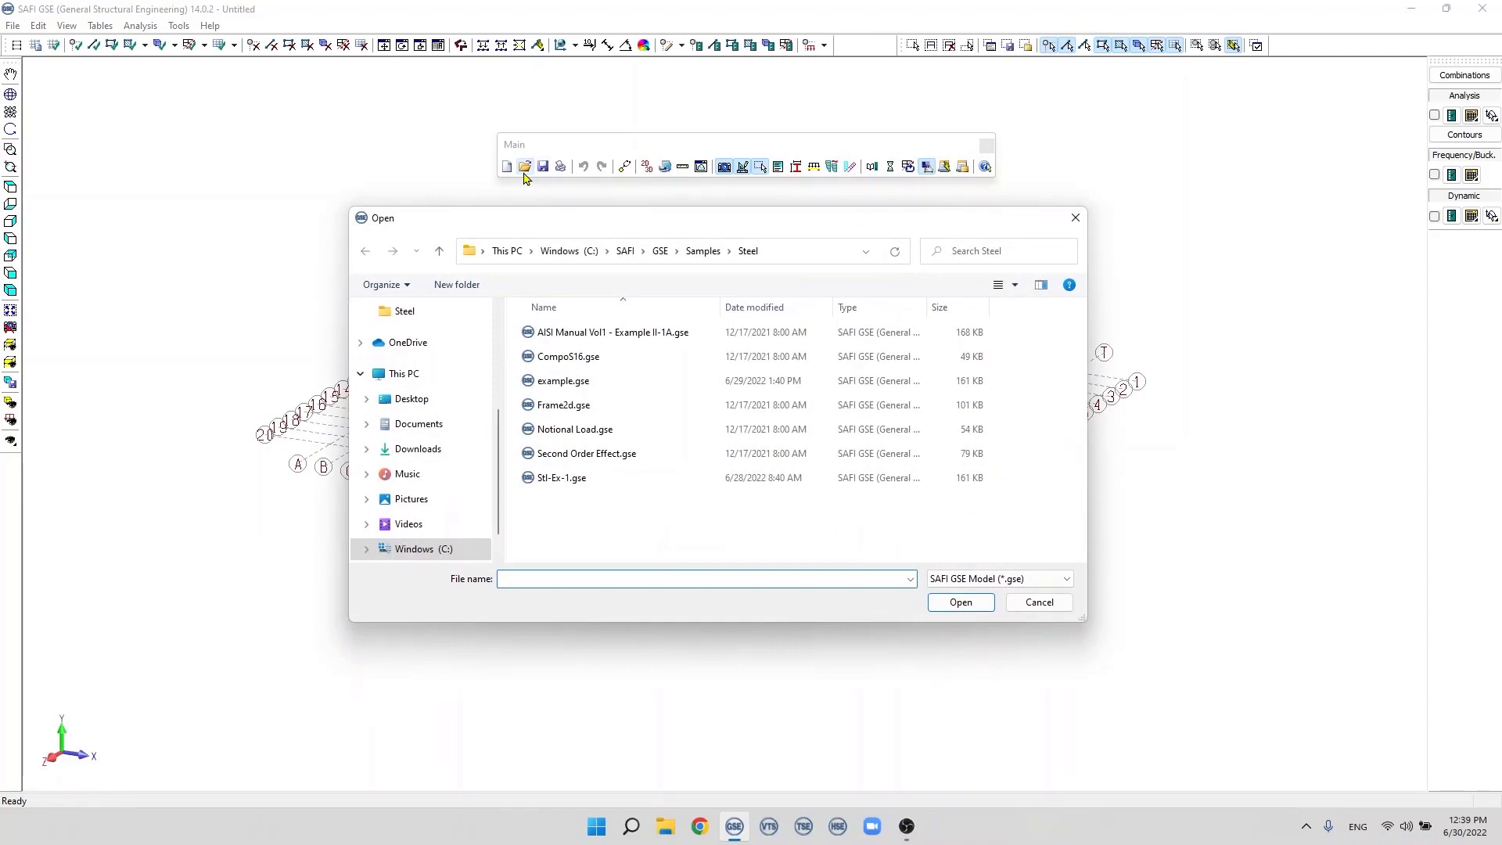
click(596, 383)
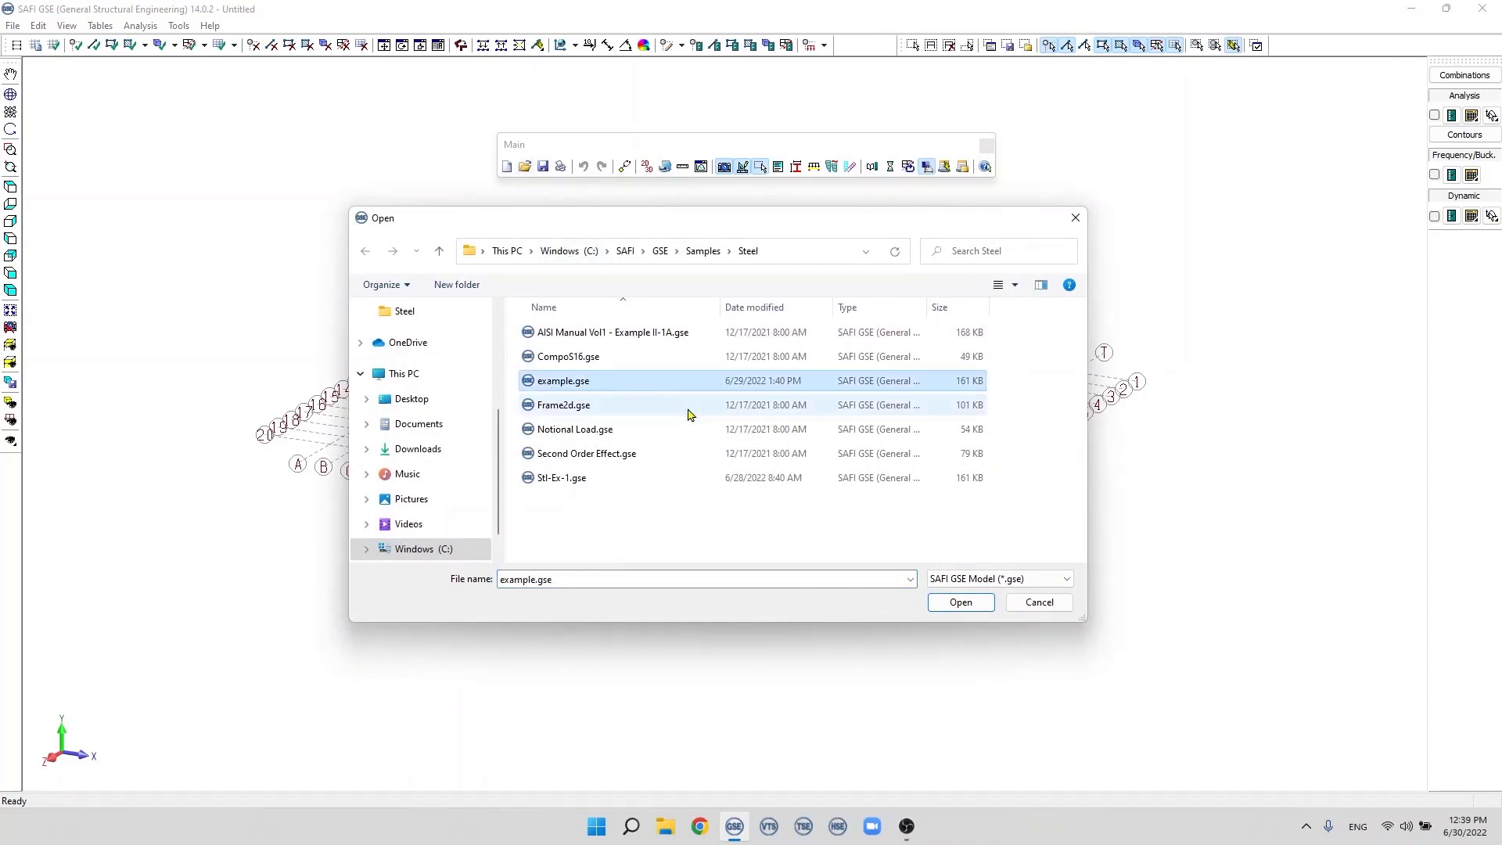
click(959, 603)
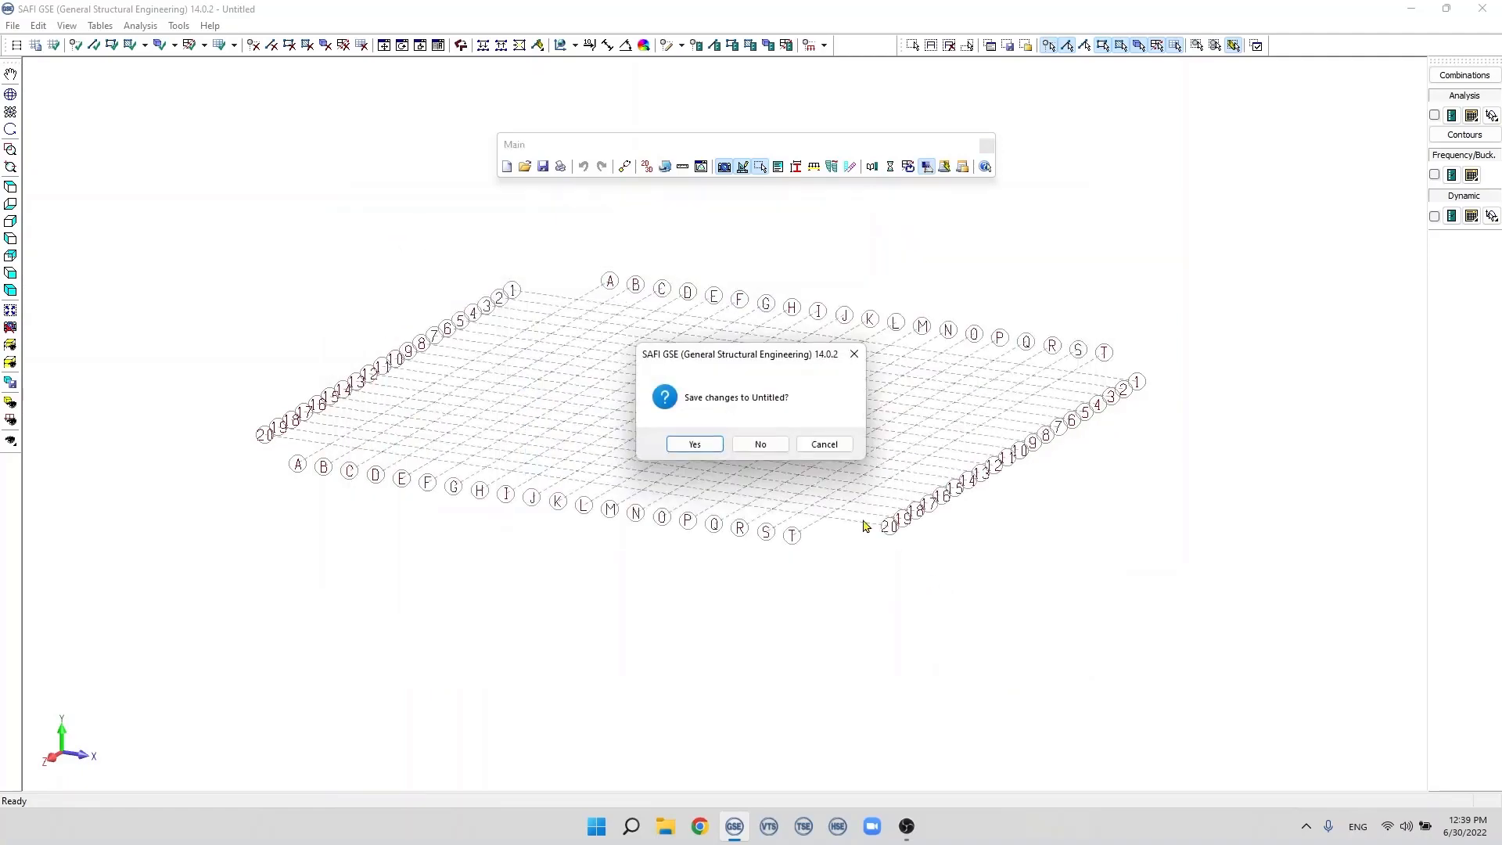
click(777, 445)
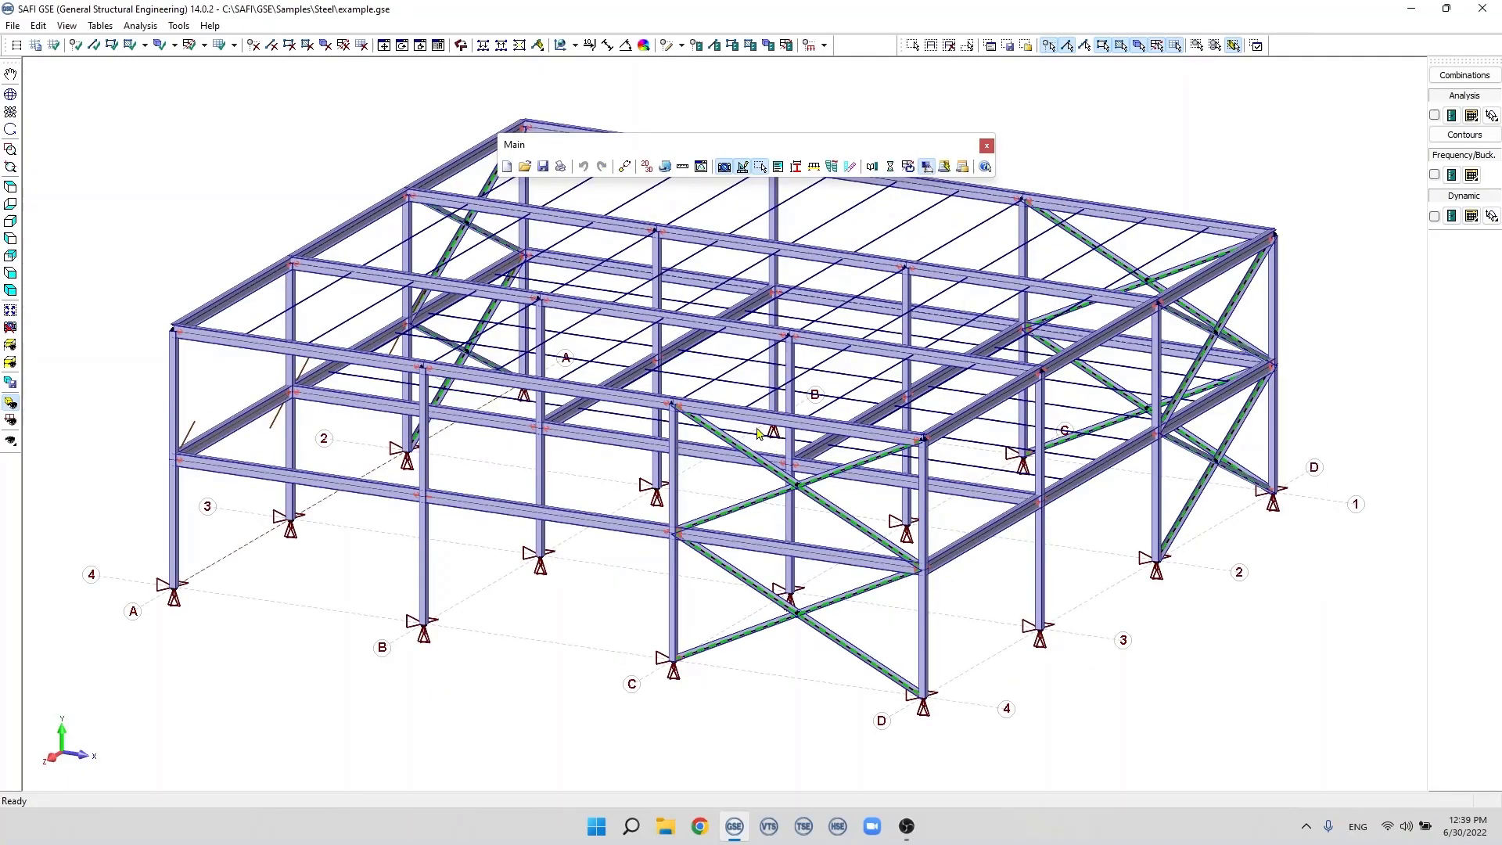
- Save the model, then review the printer choice in the Print dialog and cancel without printing
scroll(757, 433, down, 3)
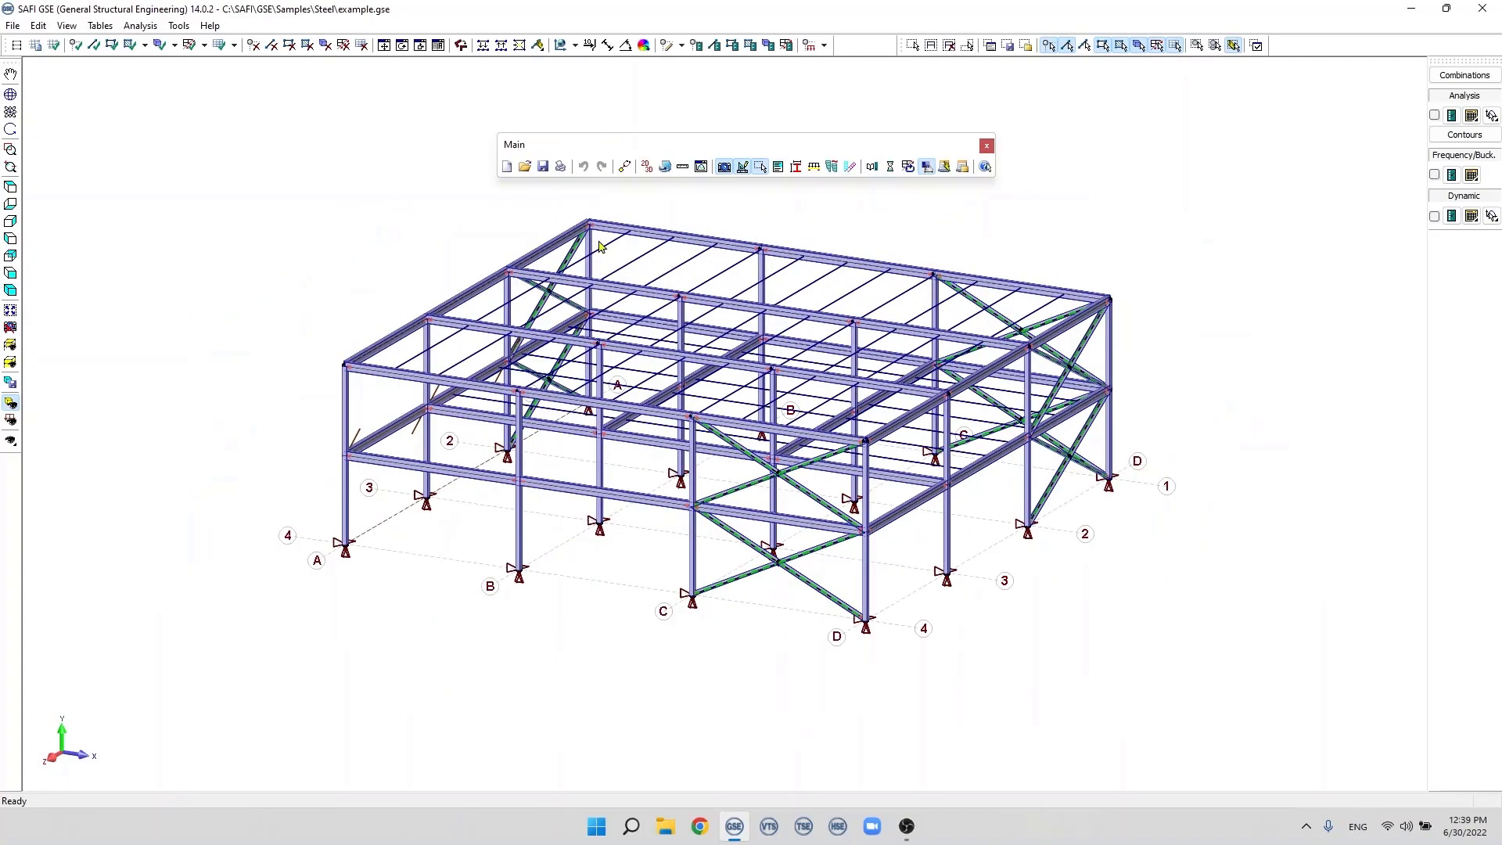
click(542, 169)
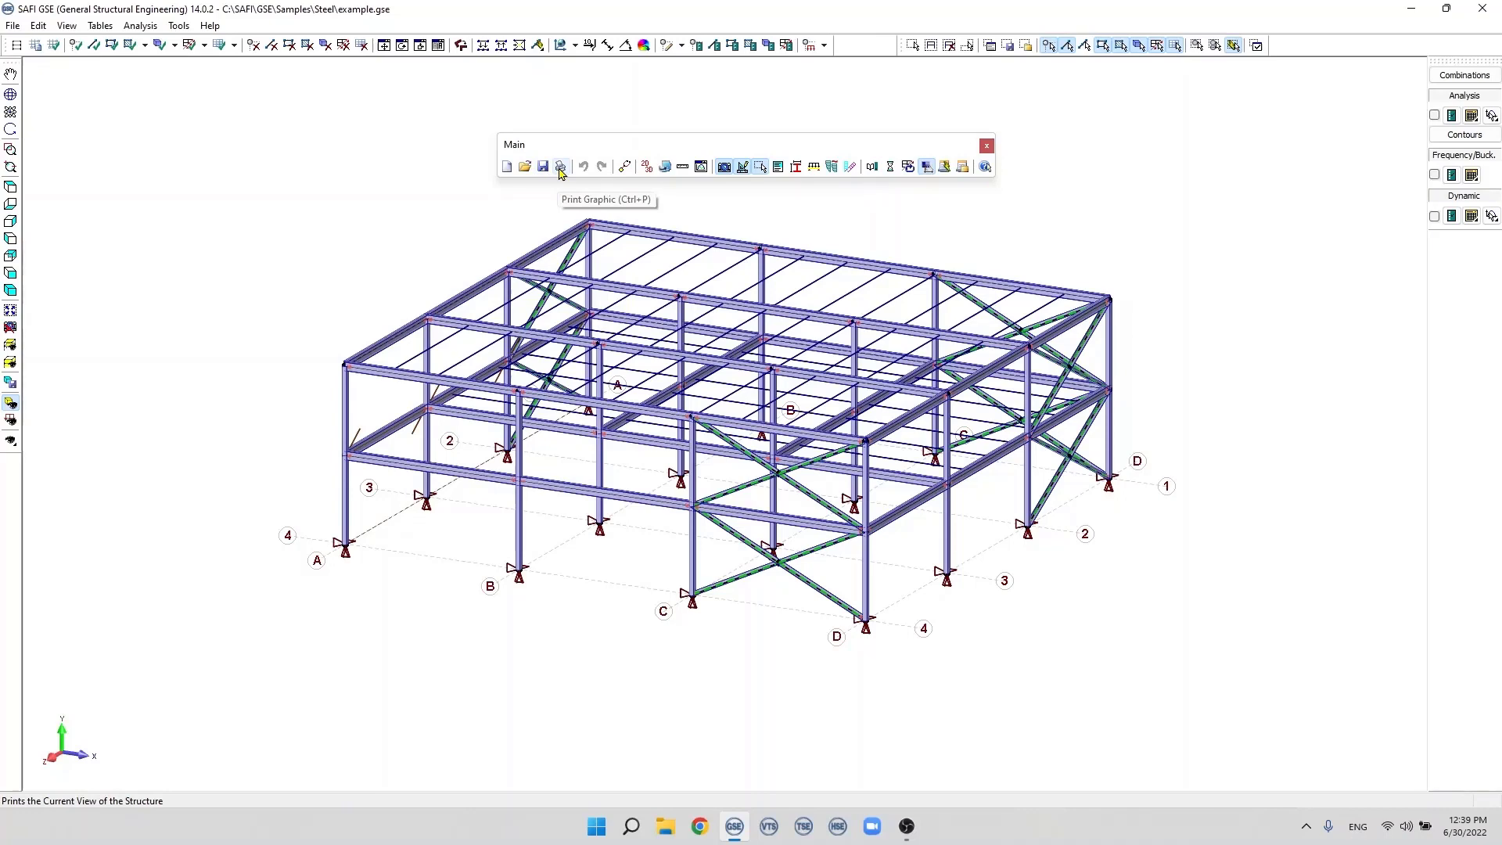
click(560, 168)
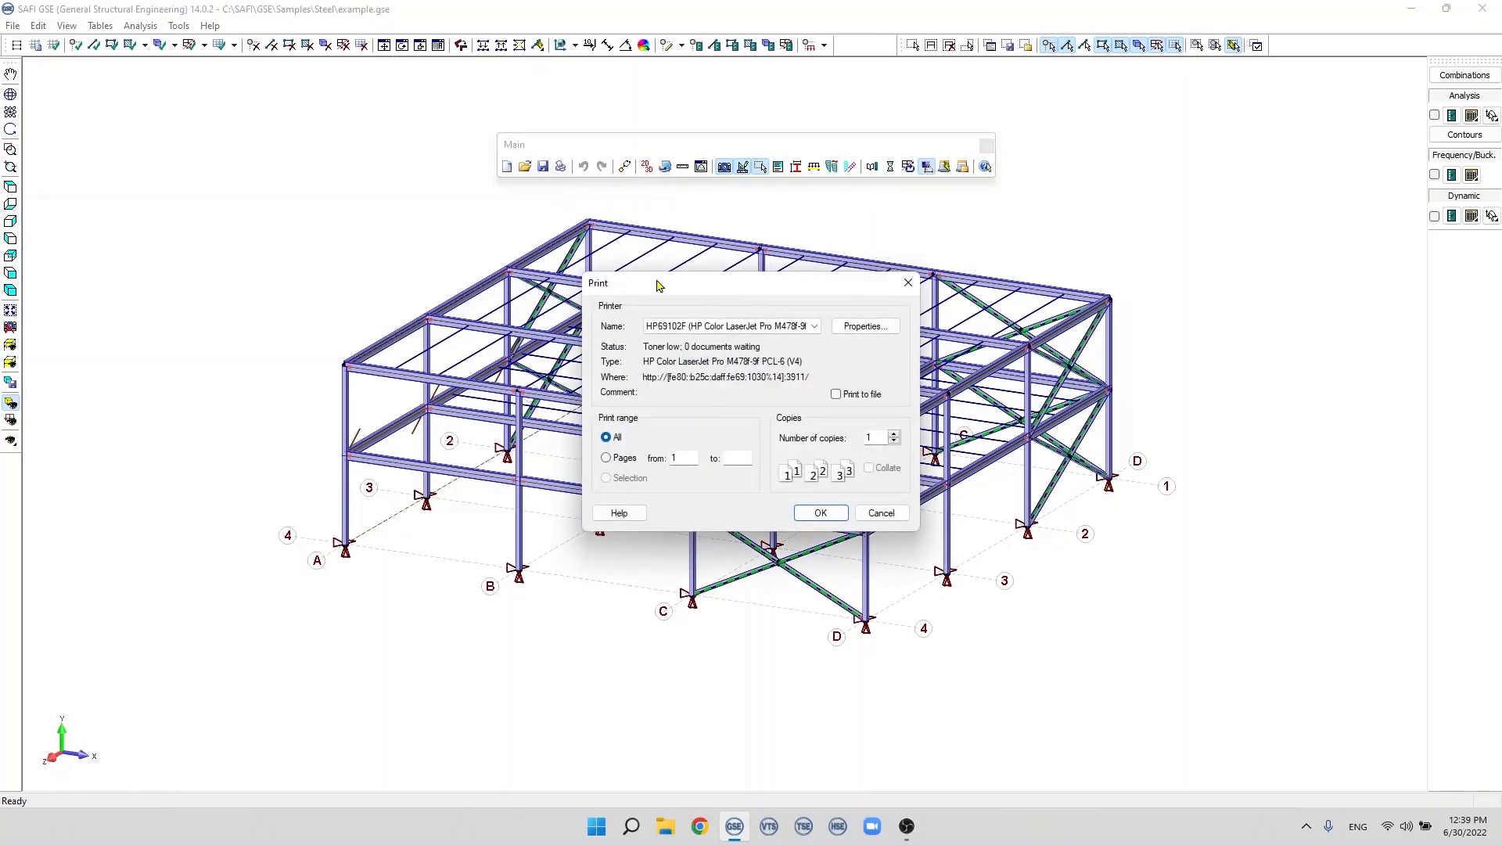
drag(657, 286, 615, 289)
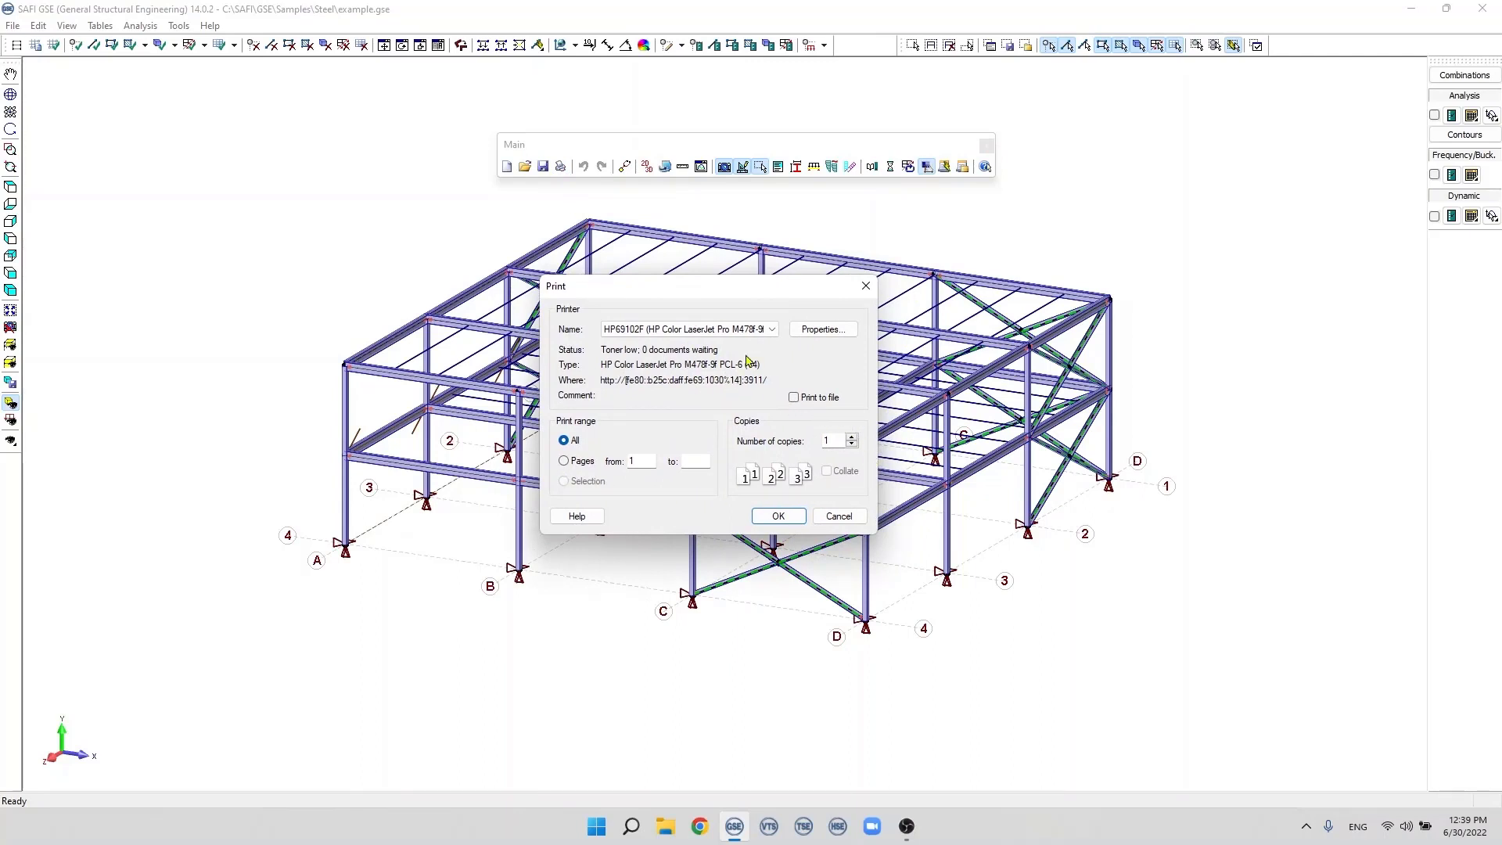
click(765, 333)
click(653, 342)
click(835, 520)
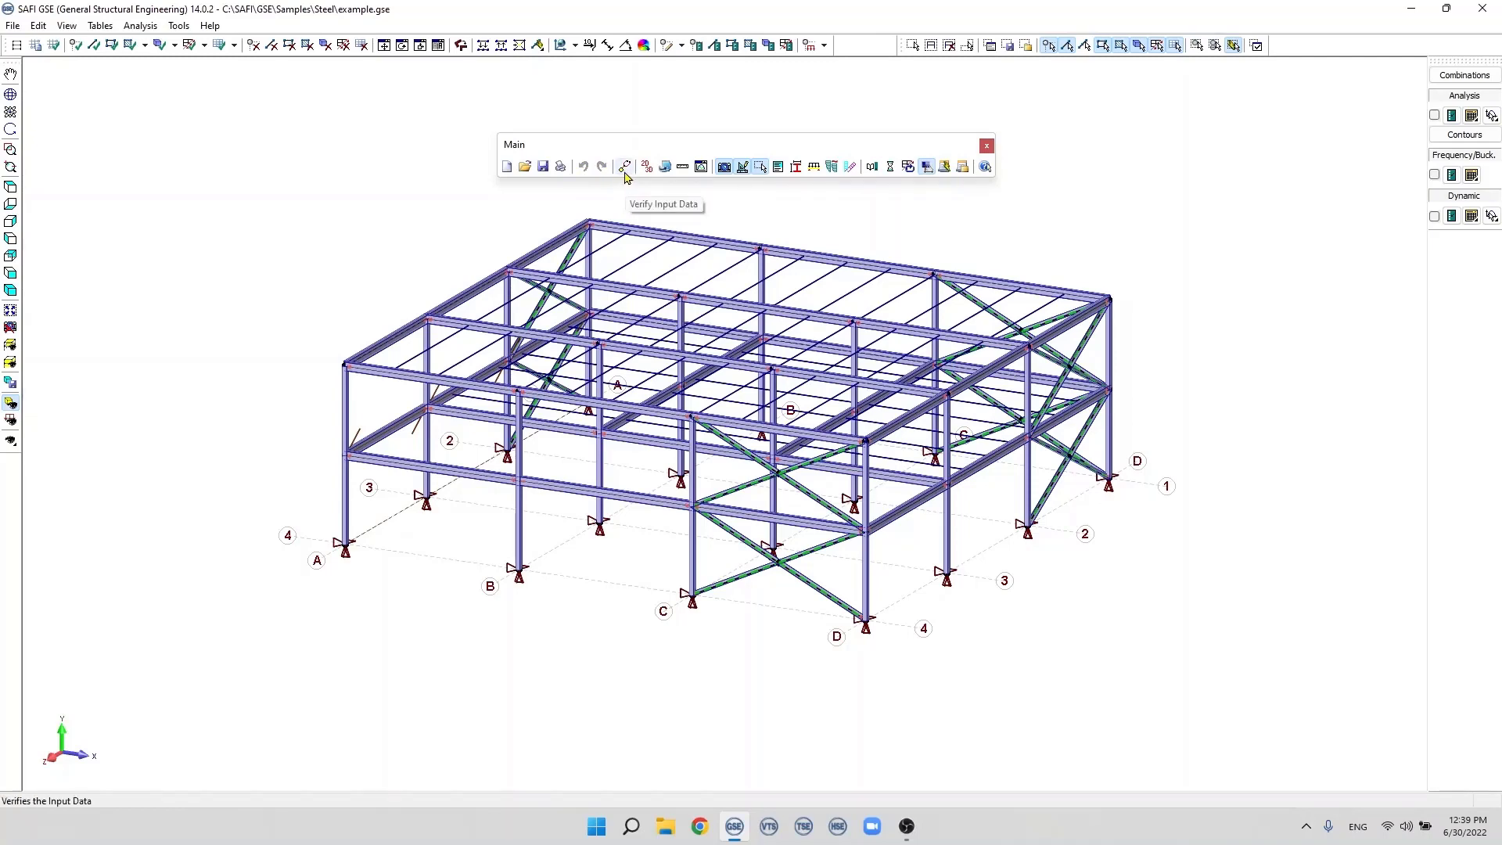
- Run Verify Input Data and acknowledge that the example.gse input data are O.K
click(624, 172)
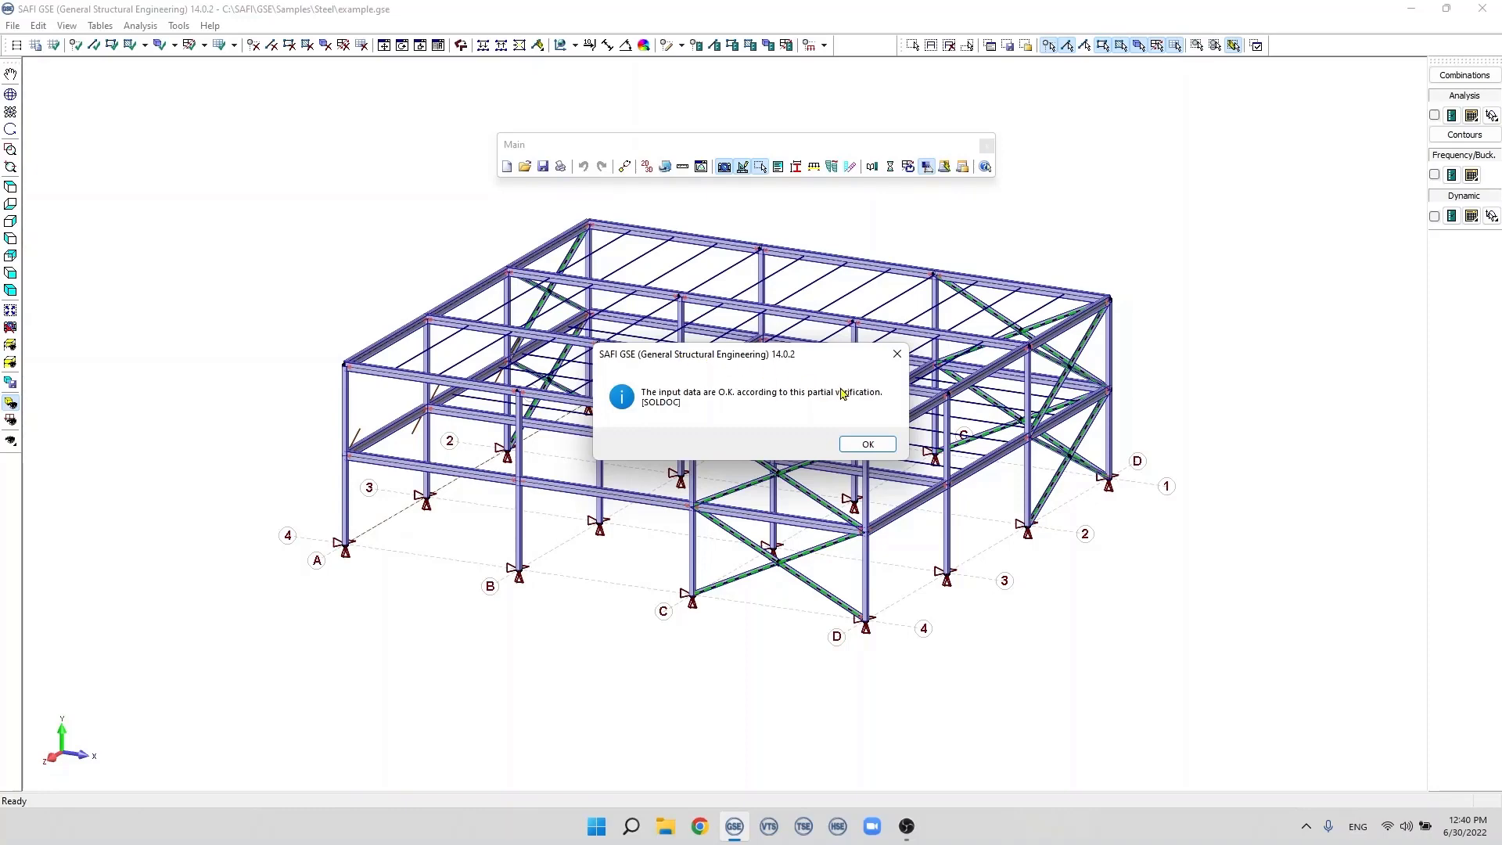
click(866, 444)
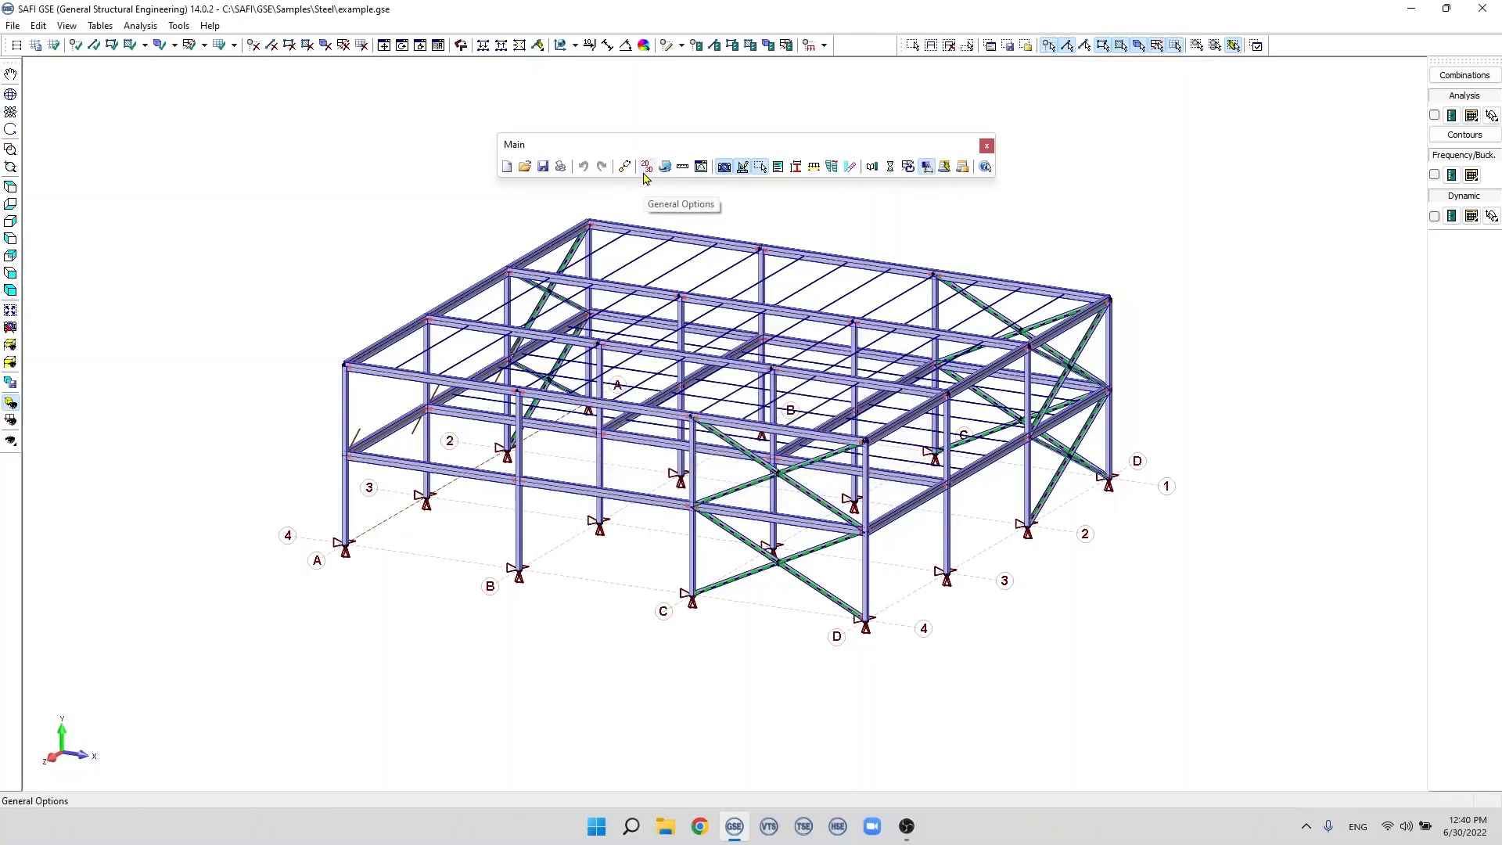
click(645, 172)
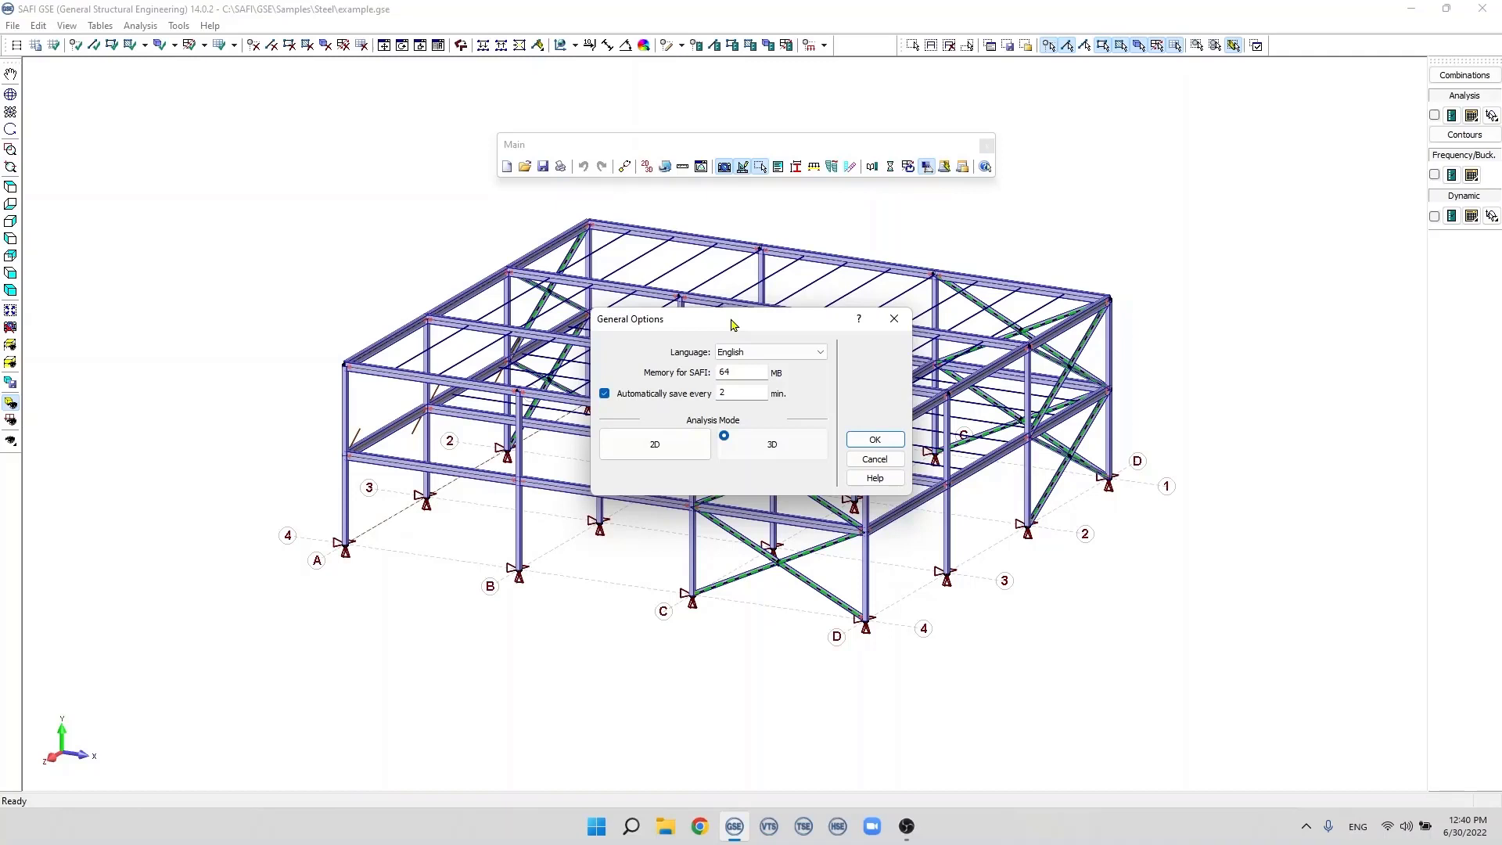
click(724, 393)
click(728, 393)
double_click(719, 395)
click(873, 440)
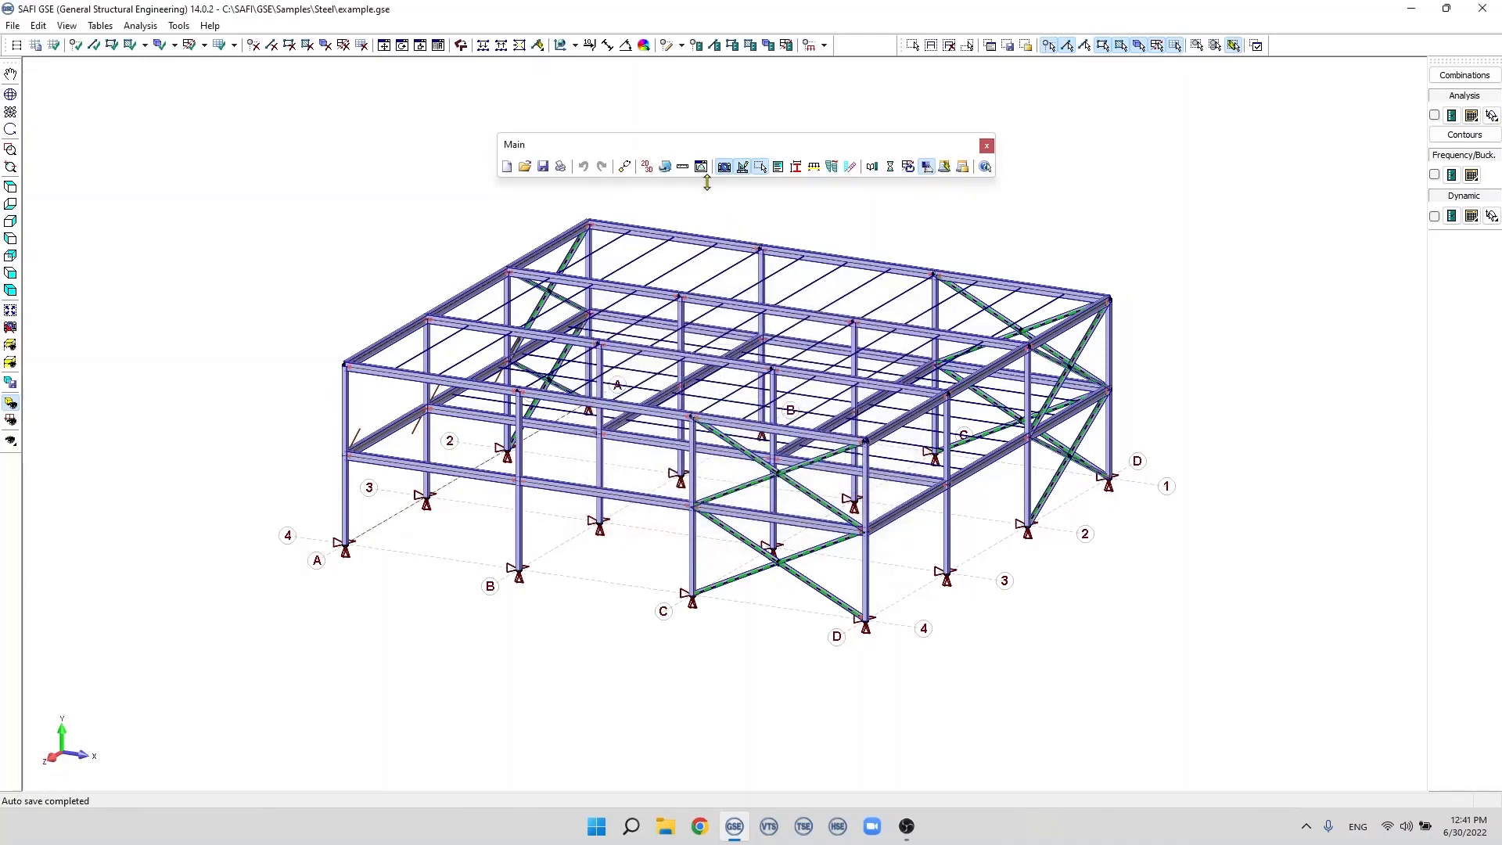
click(665, 166)
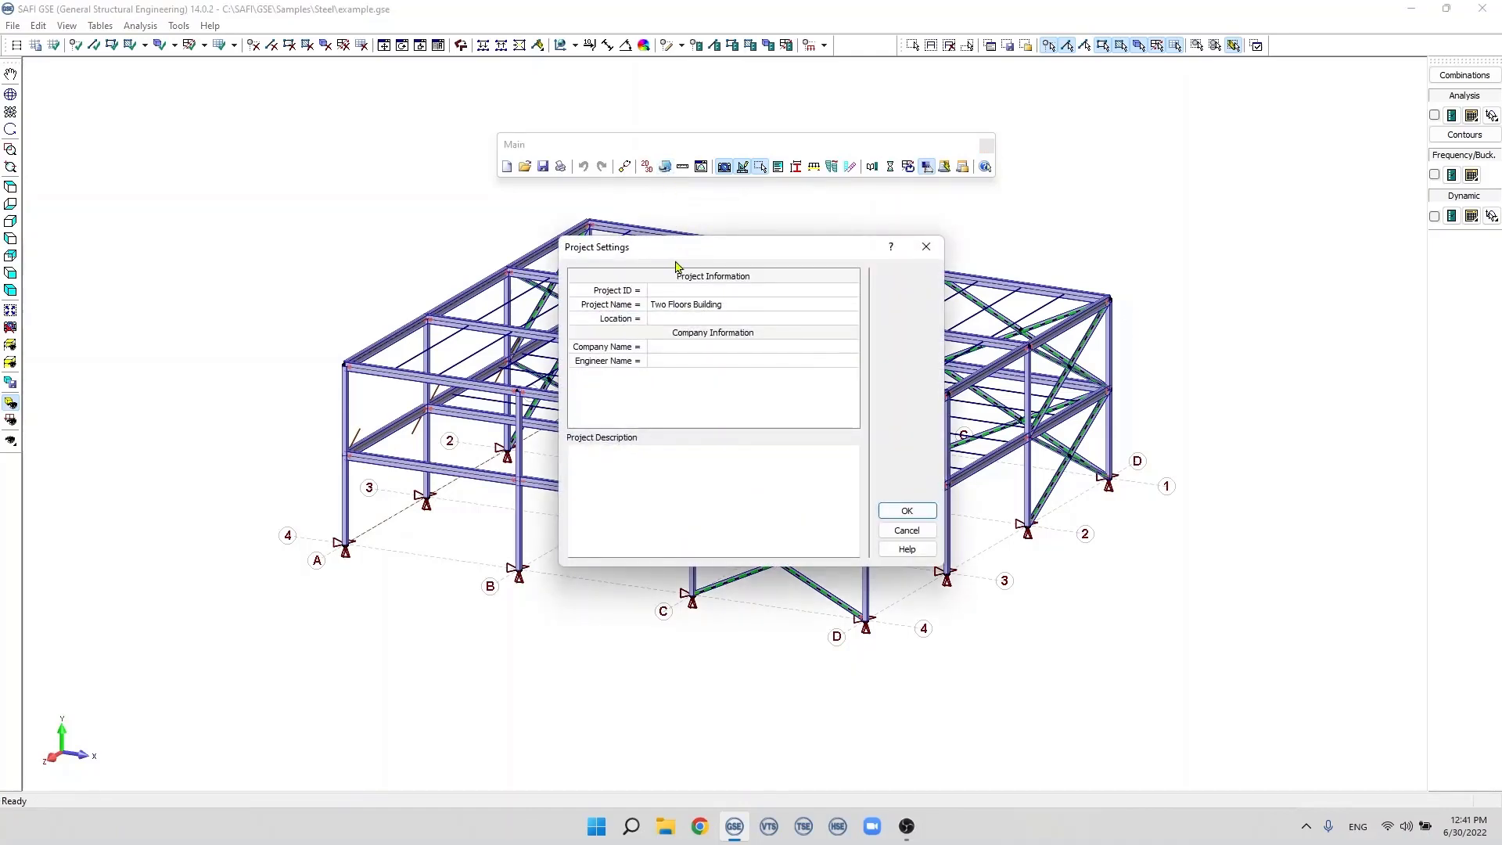
click(659, 308)
click(683, 347)
click(907, 510)
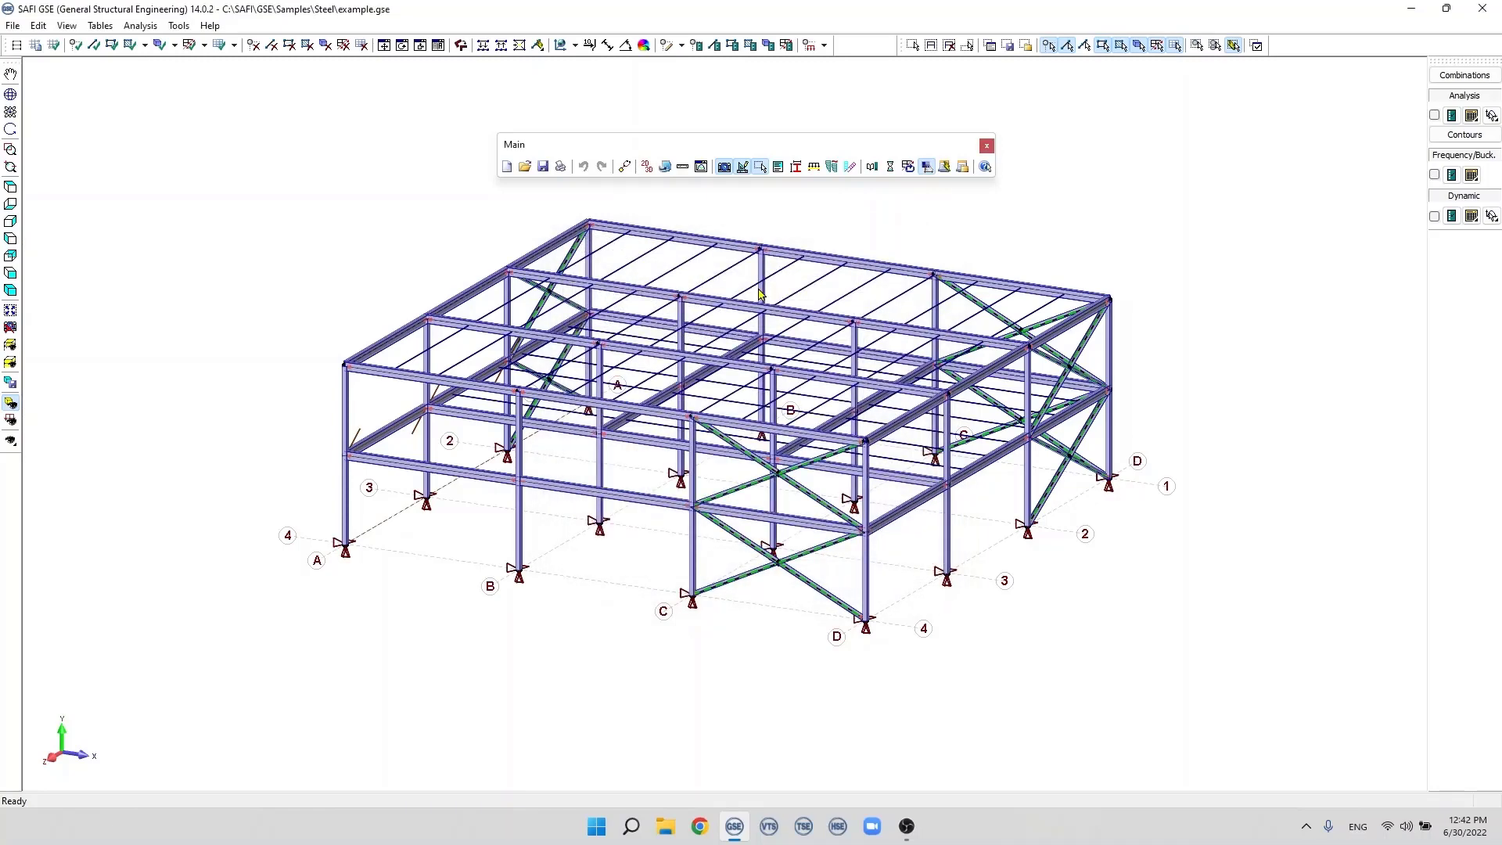
- Use metric defaults (kN, kN·m, MPa) but set the length unit to m
click(686, 170)
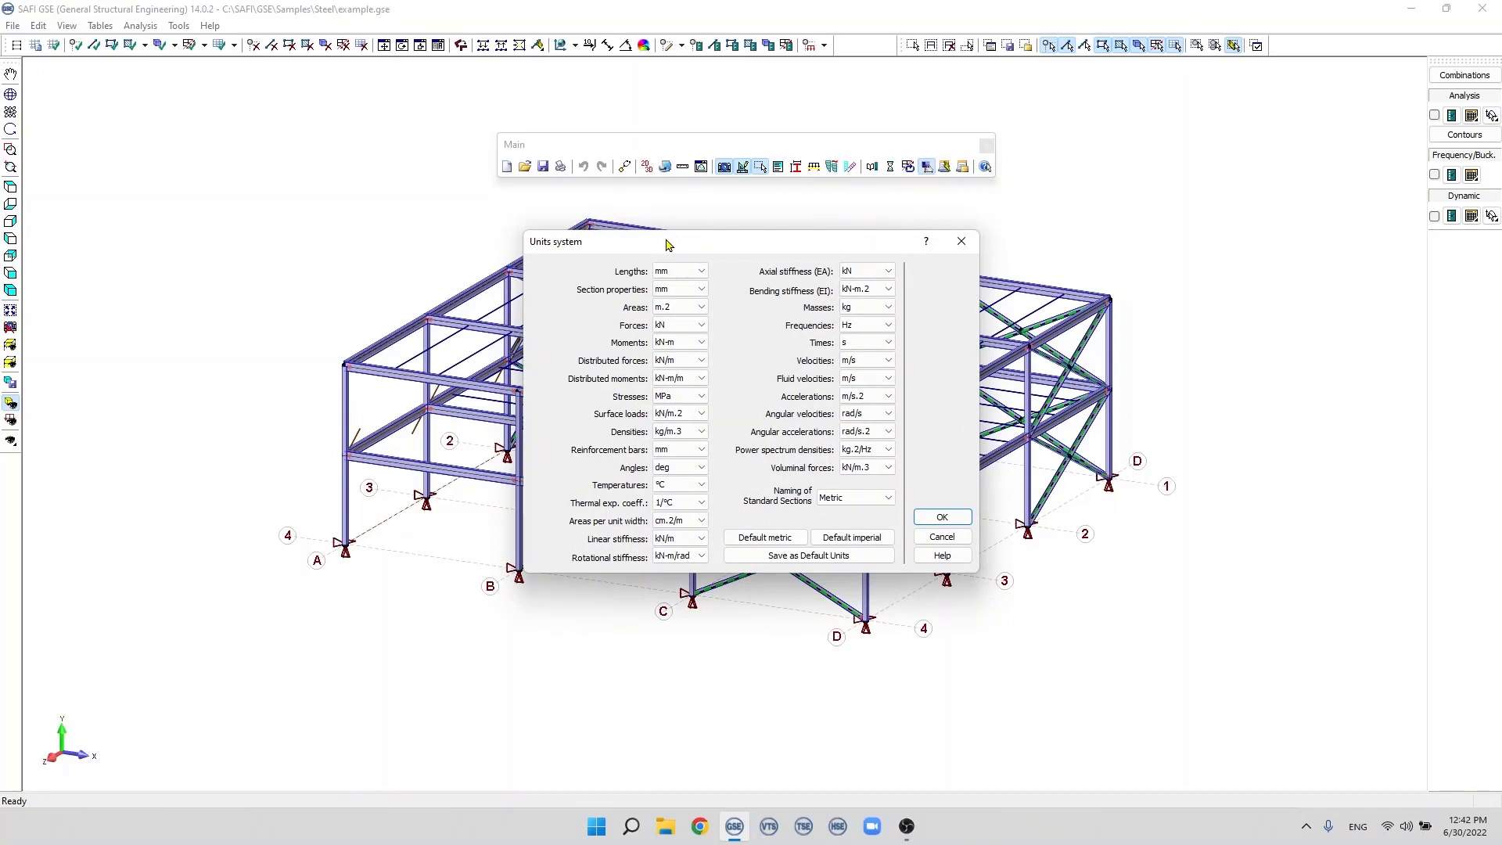
drag(669, 245, 676, 247)
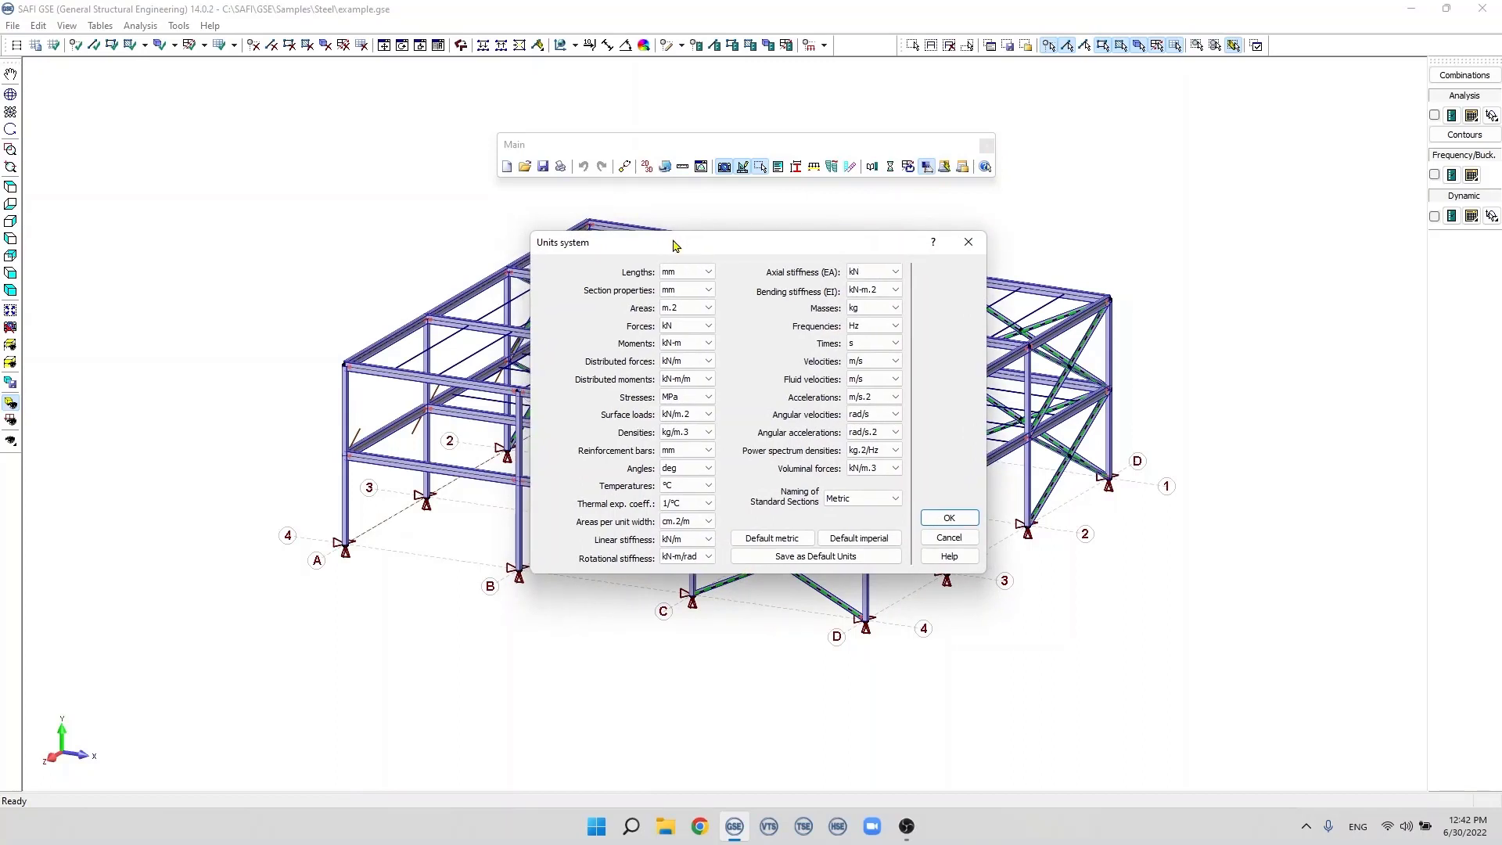
click(772, 539)
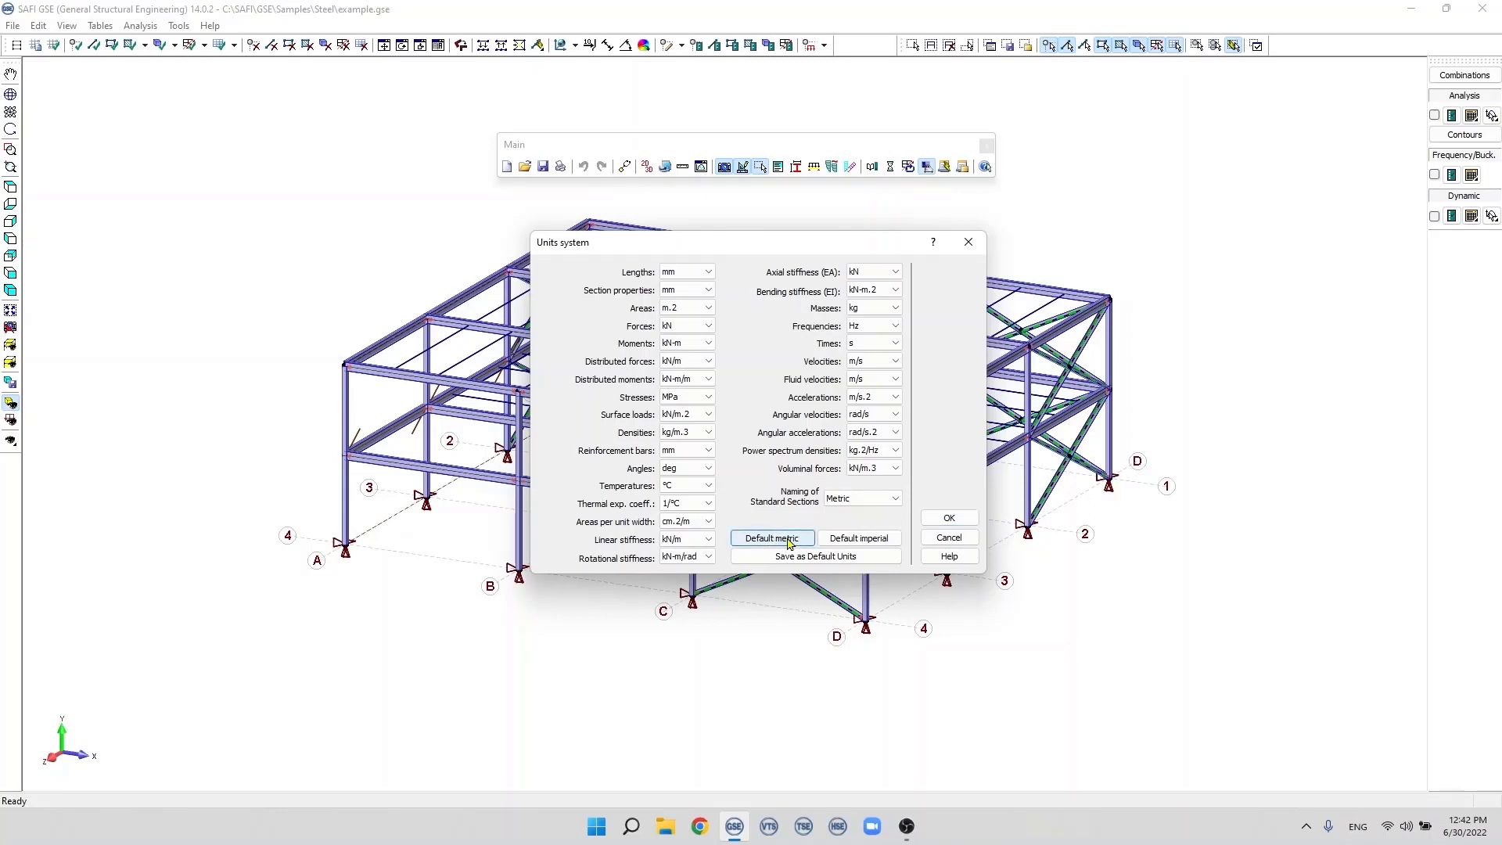
click(842, 541)
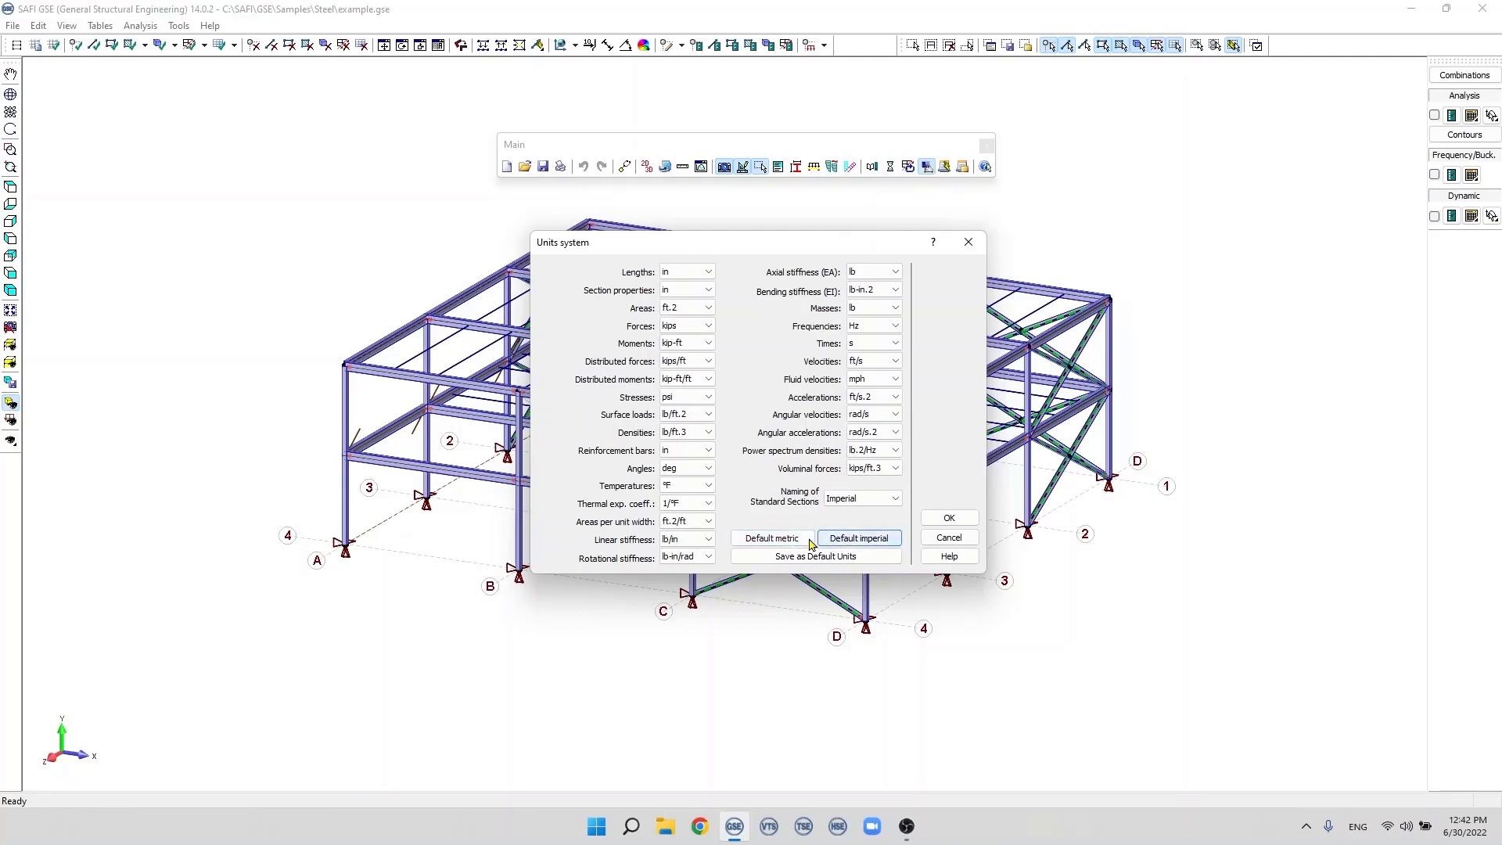
click(809, 540)
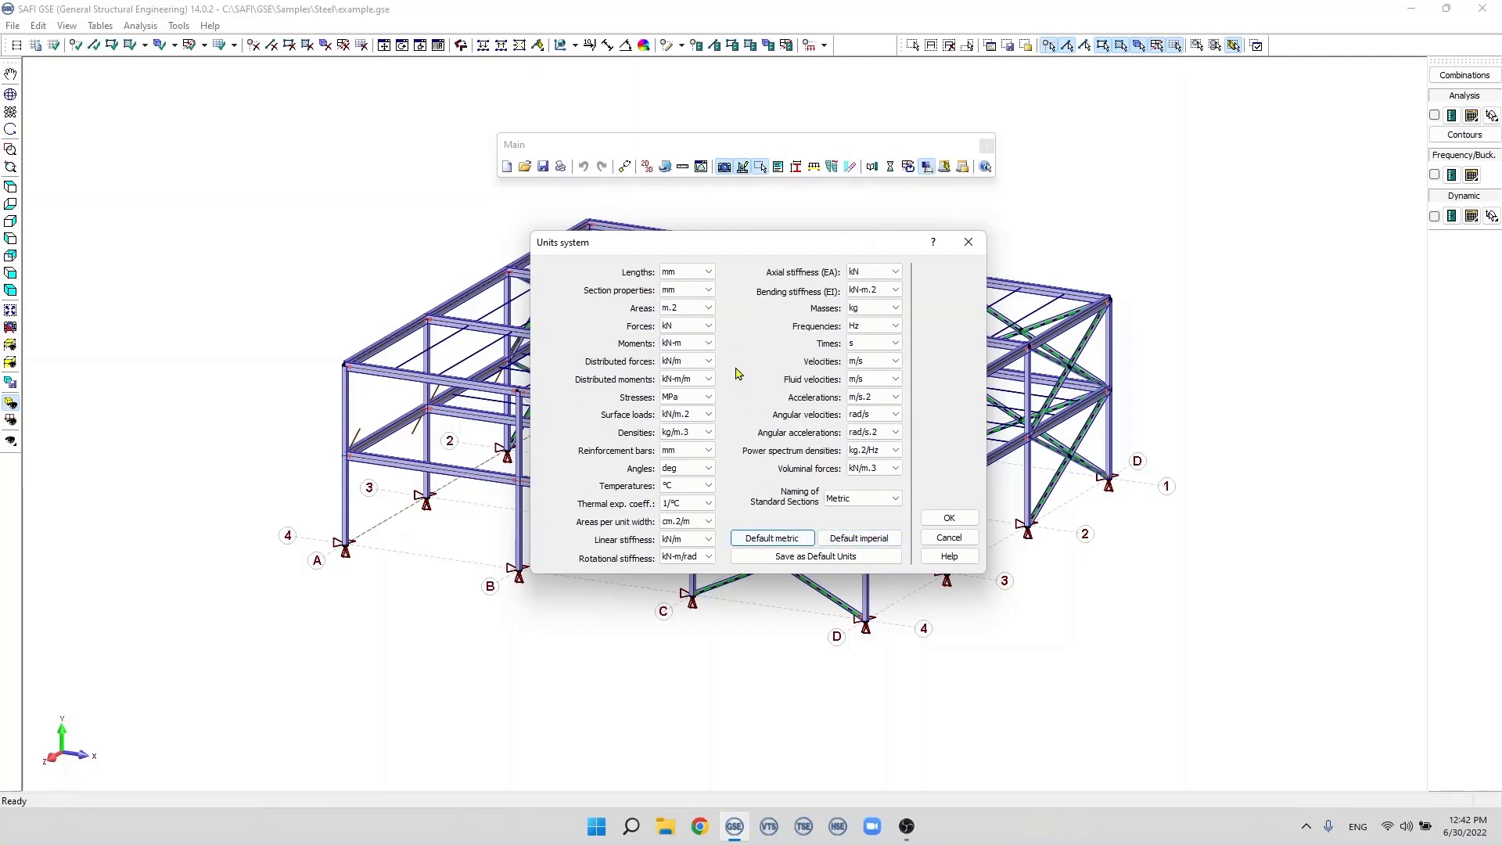
click(707, 274)
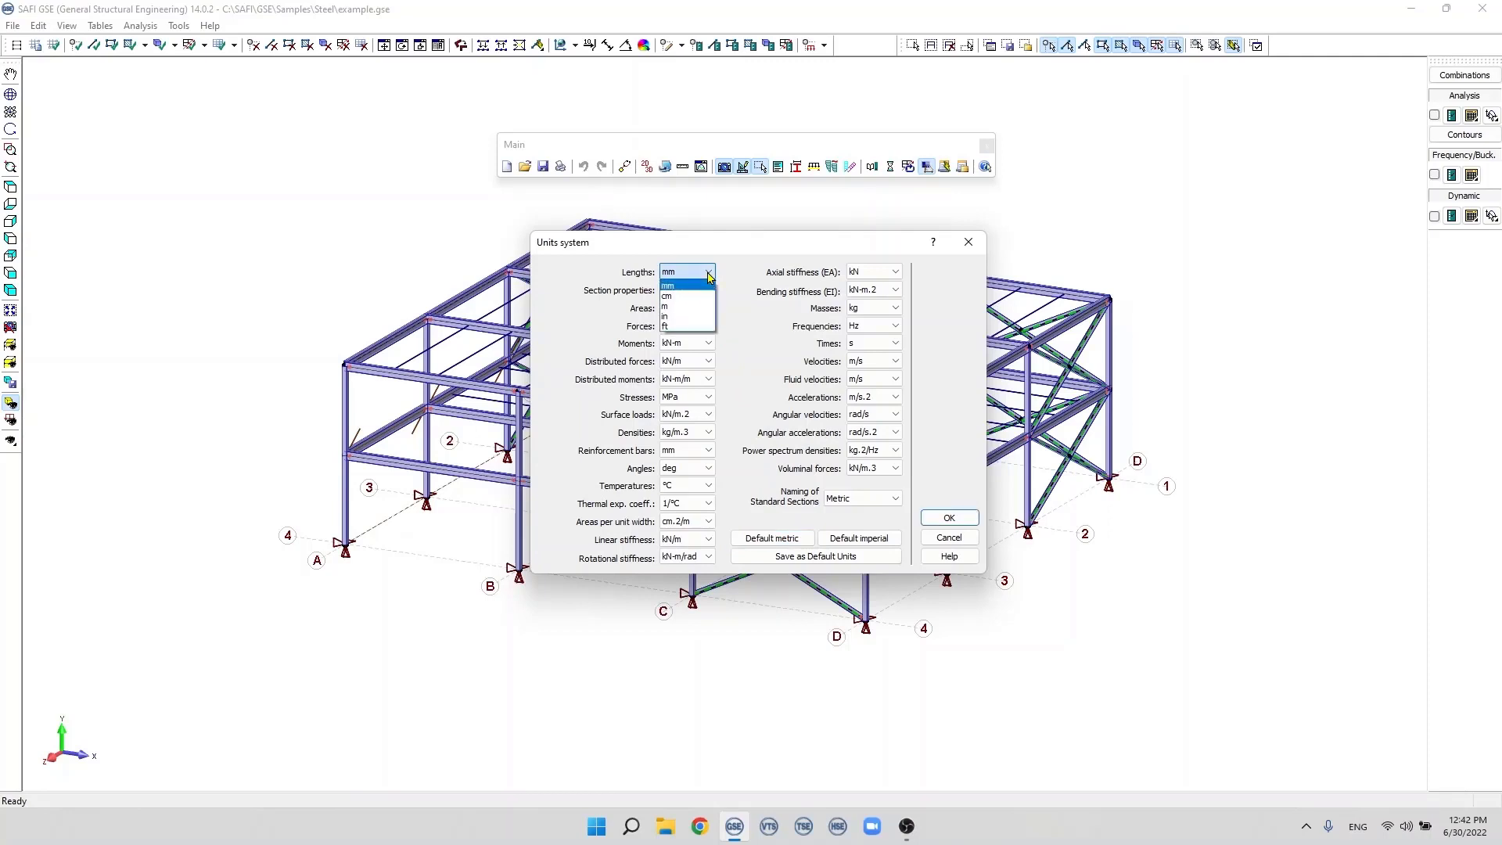
click(677, 308)
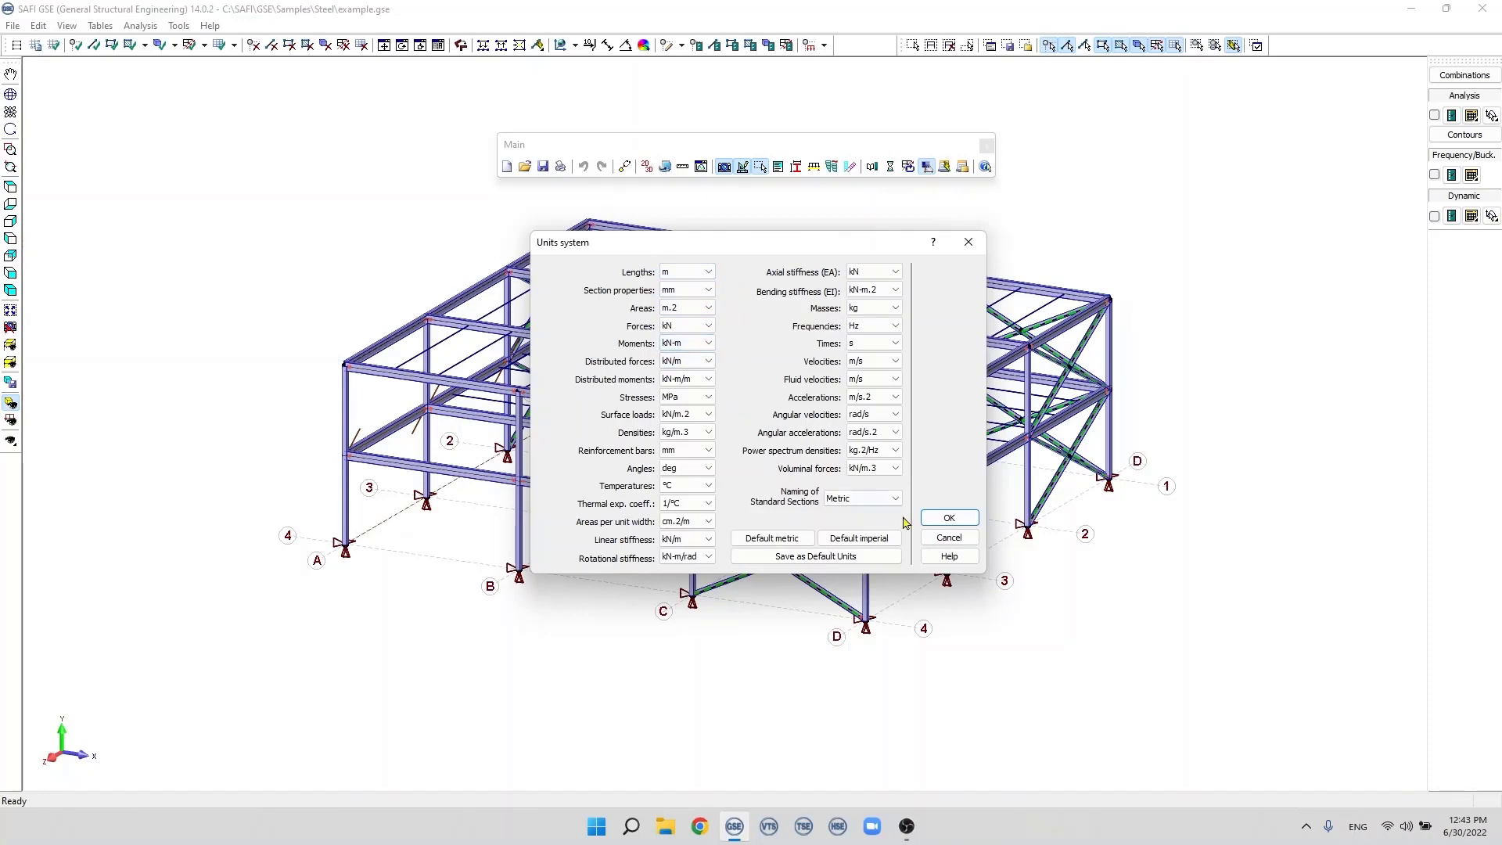
click(927, 522)
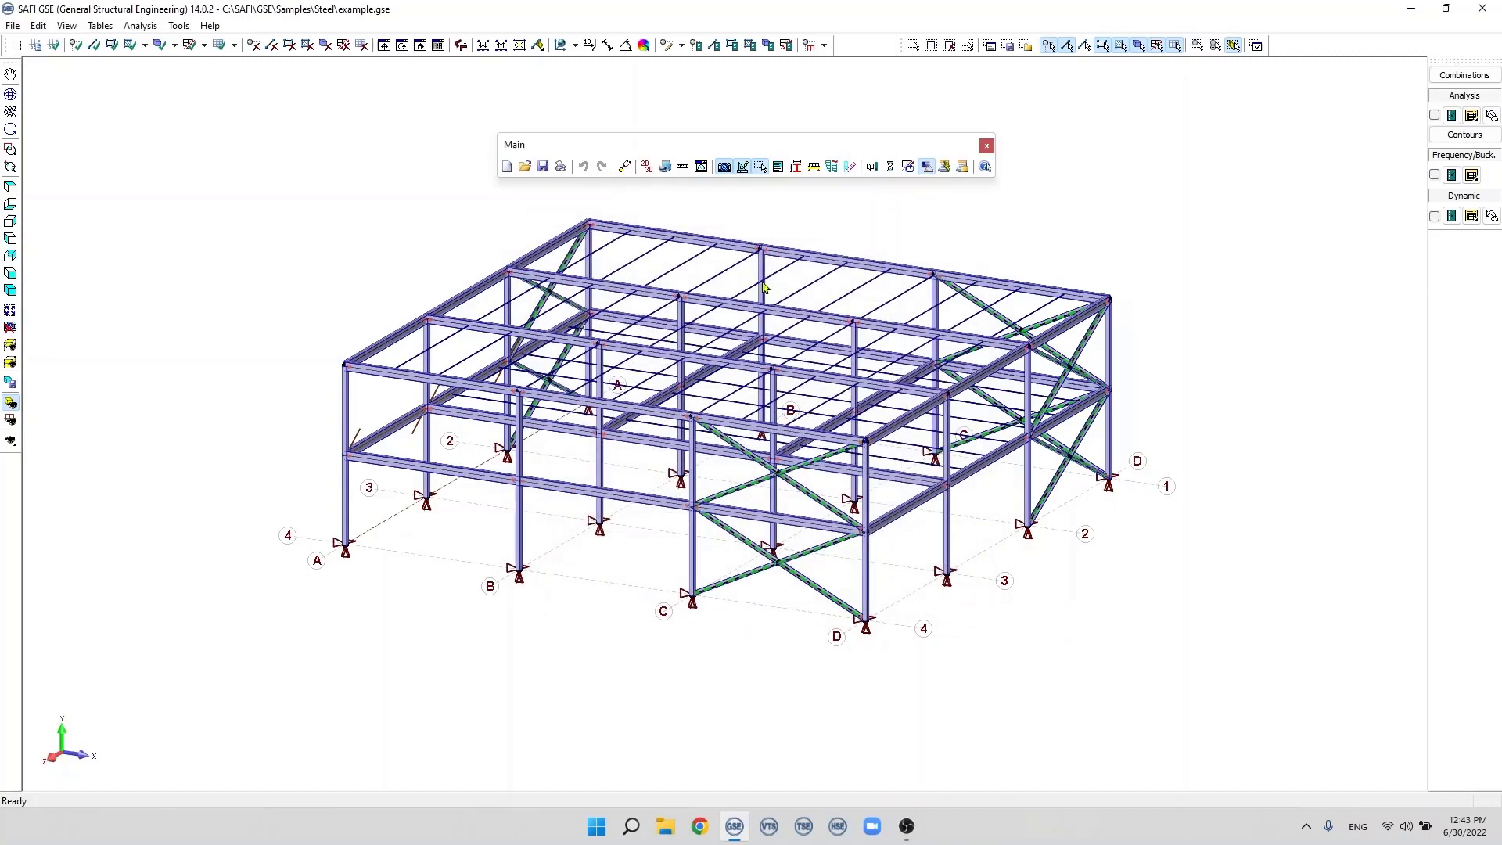
- Review the load Colour, Line Weight, Text and Scale settings in Display Options
click(701, 167)
drag(669, 215, 684, 227)
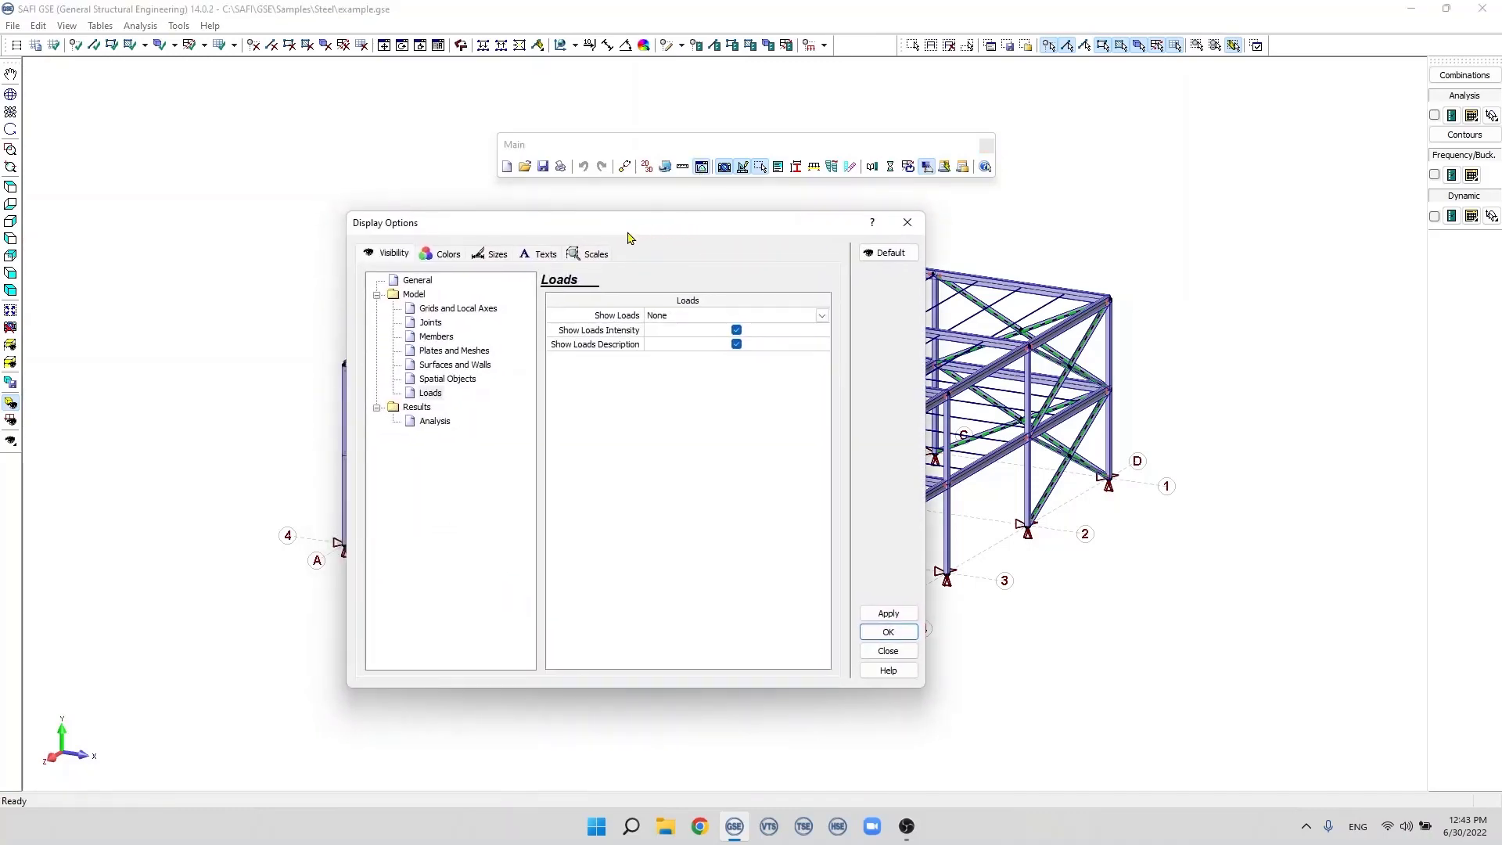
click(451, 256)
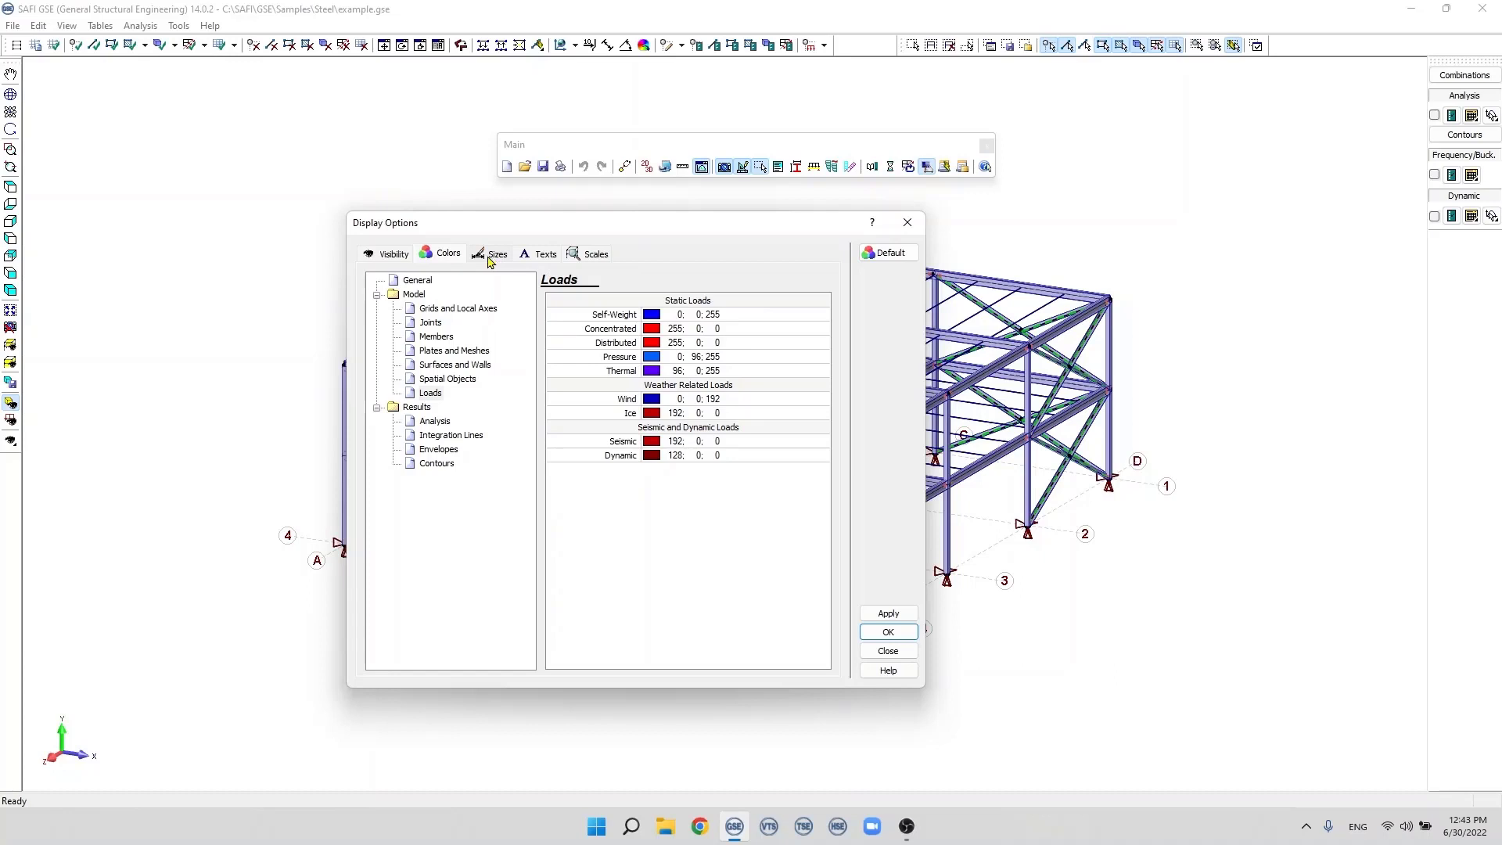
click(393, 255)
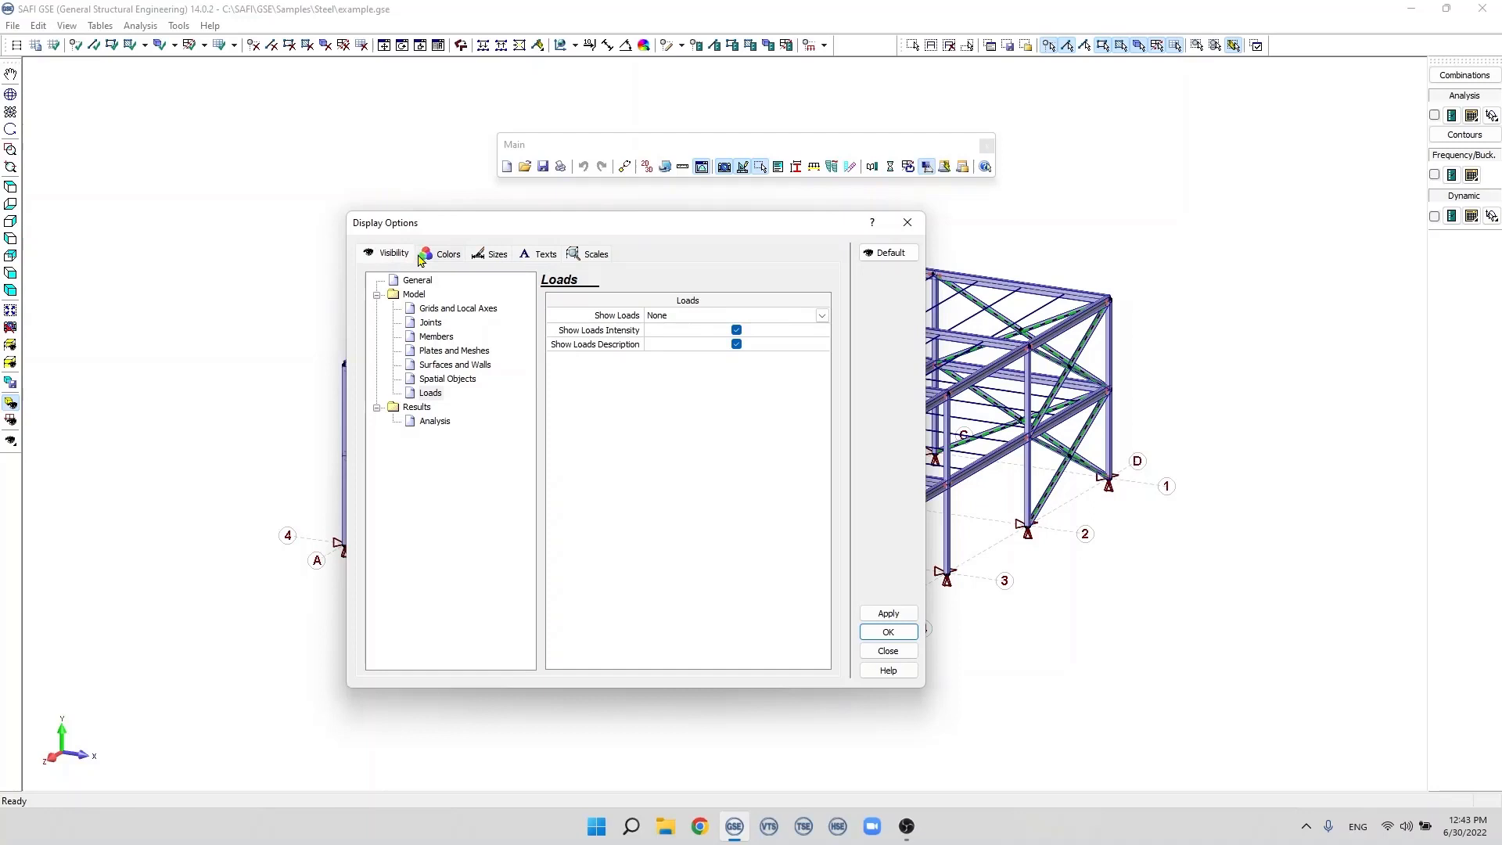
click(427, 258)
click(493, 257)
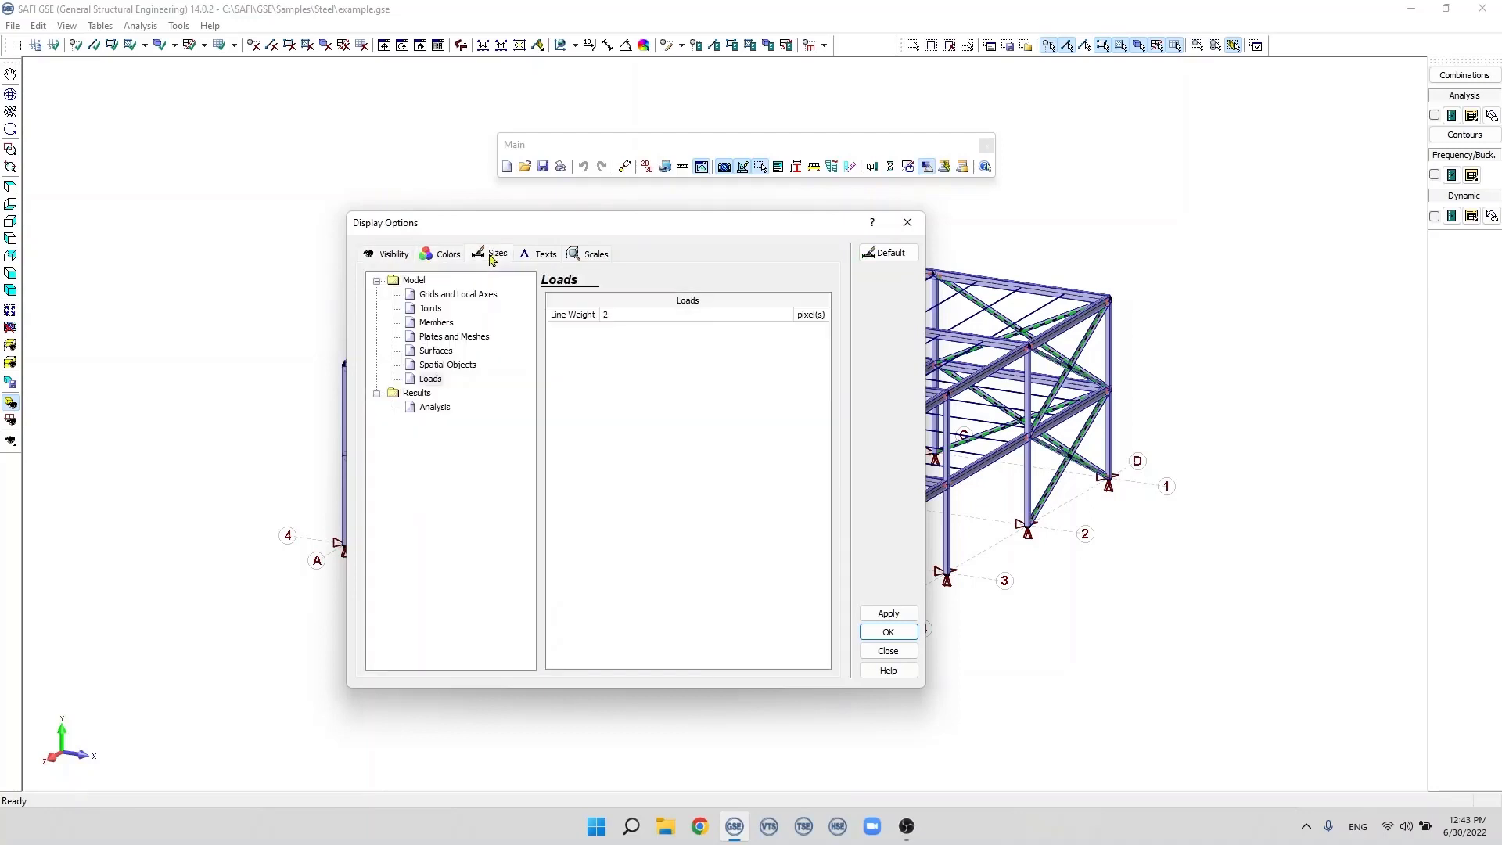
click(541, 256)
click(588, 257)
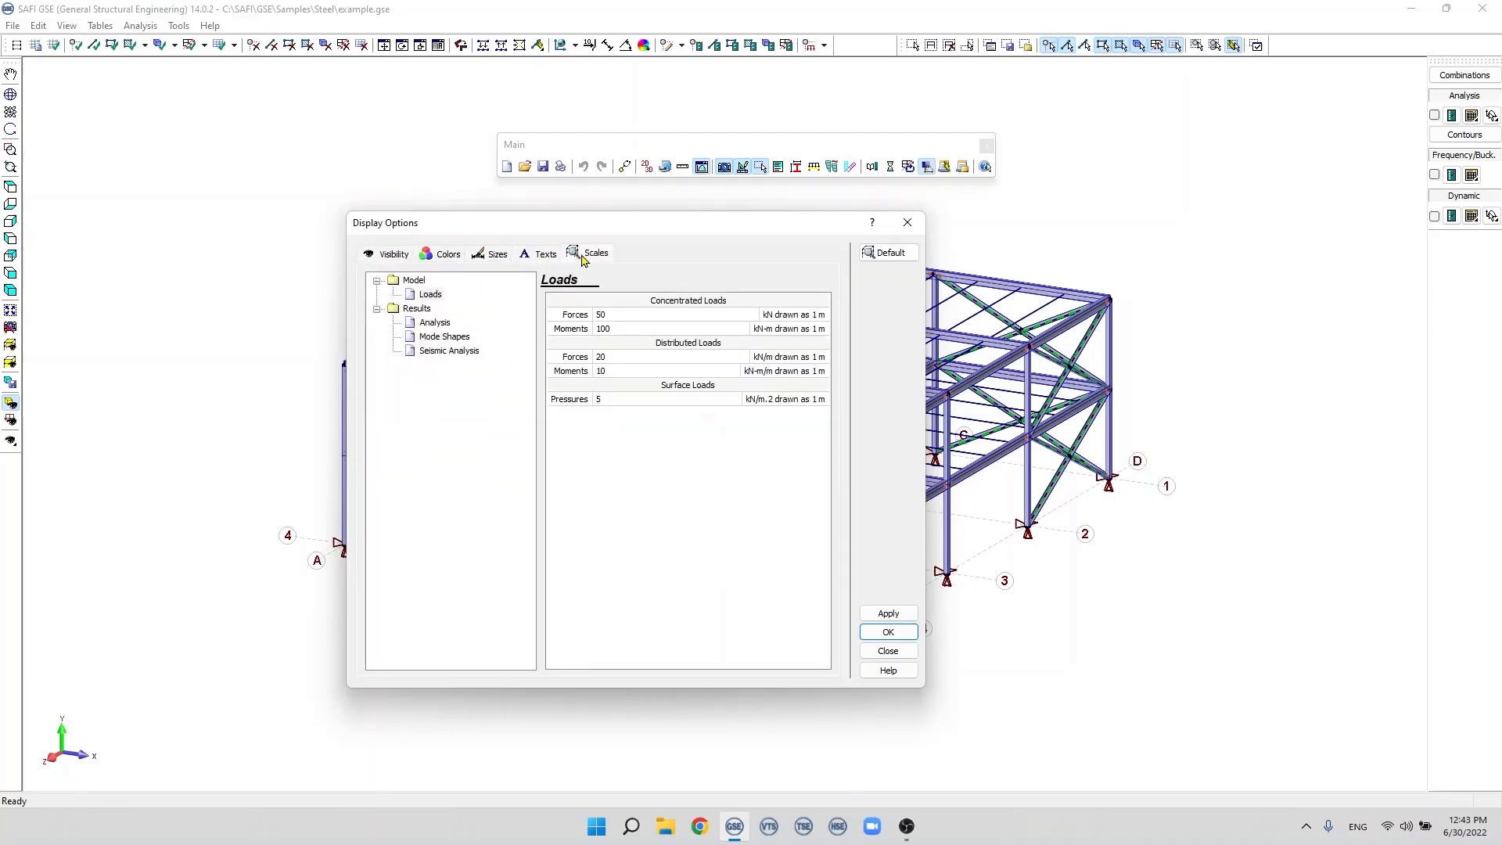
click(393, 255)
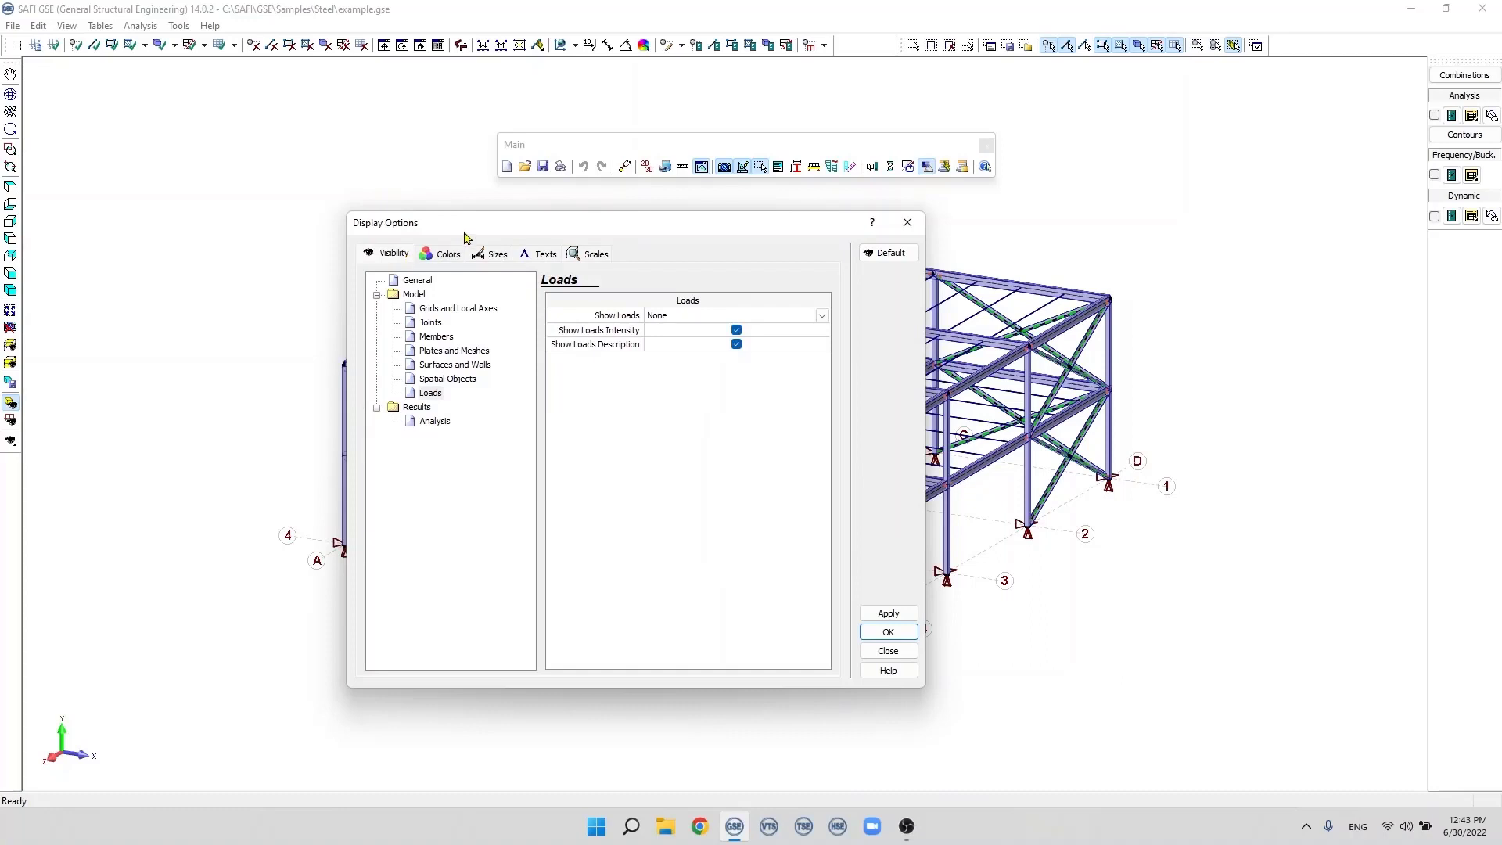
- Apply Wireframe as the member section shape, then switch it to Cross section
click(435, 338)
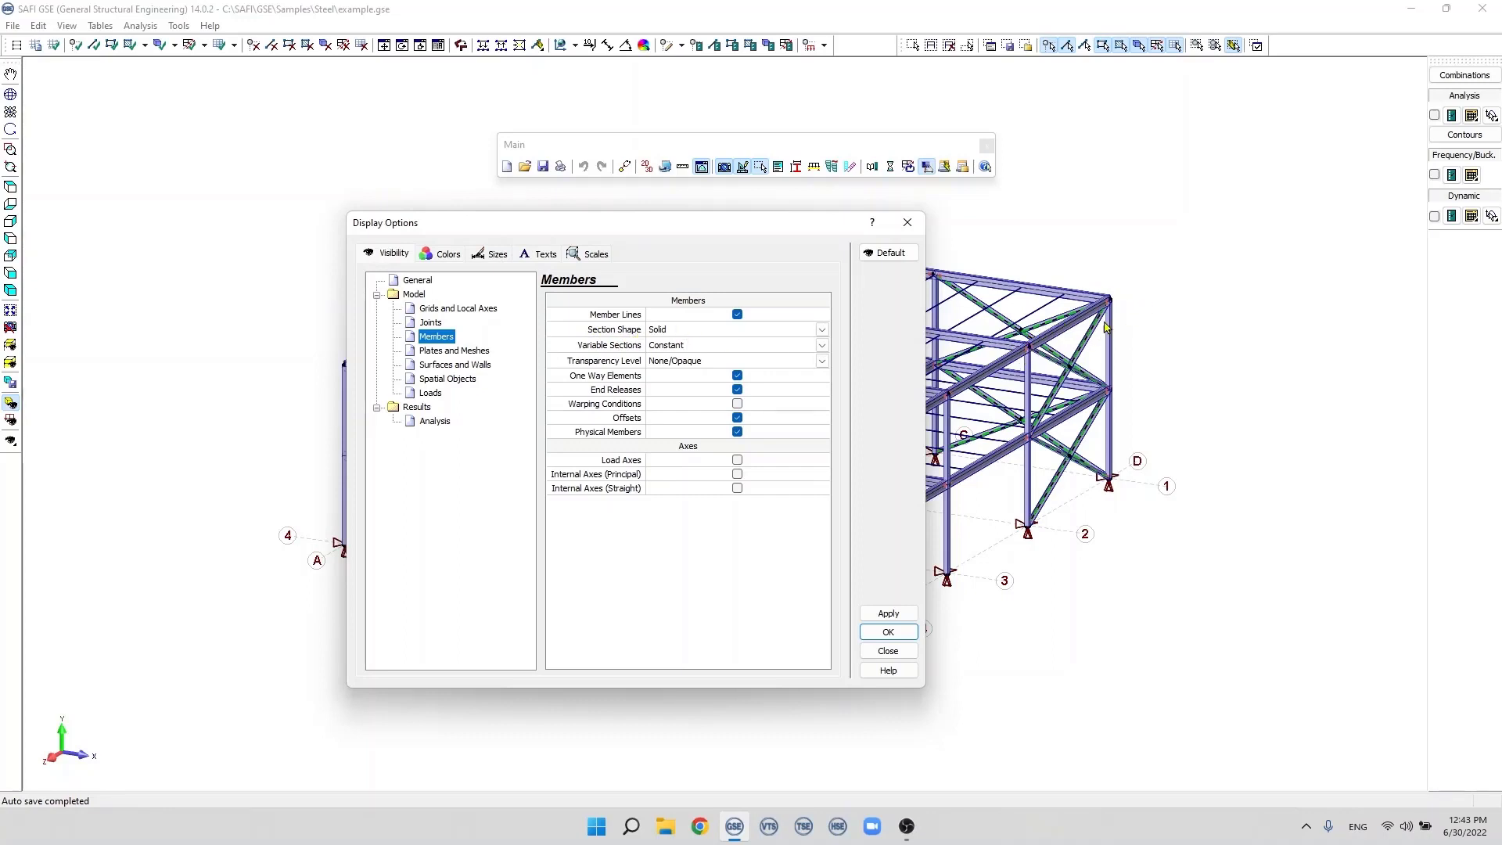
click(685, 330)
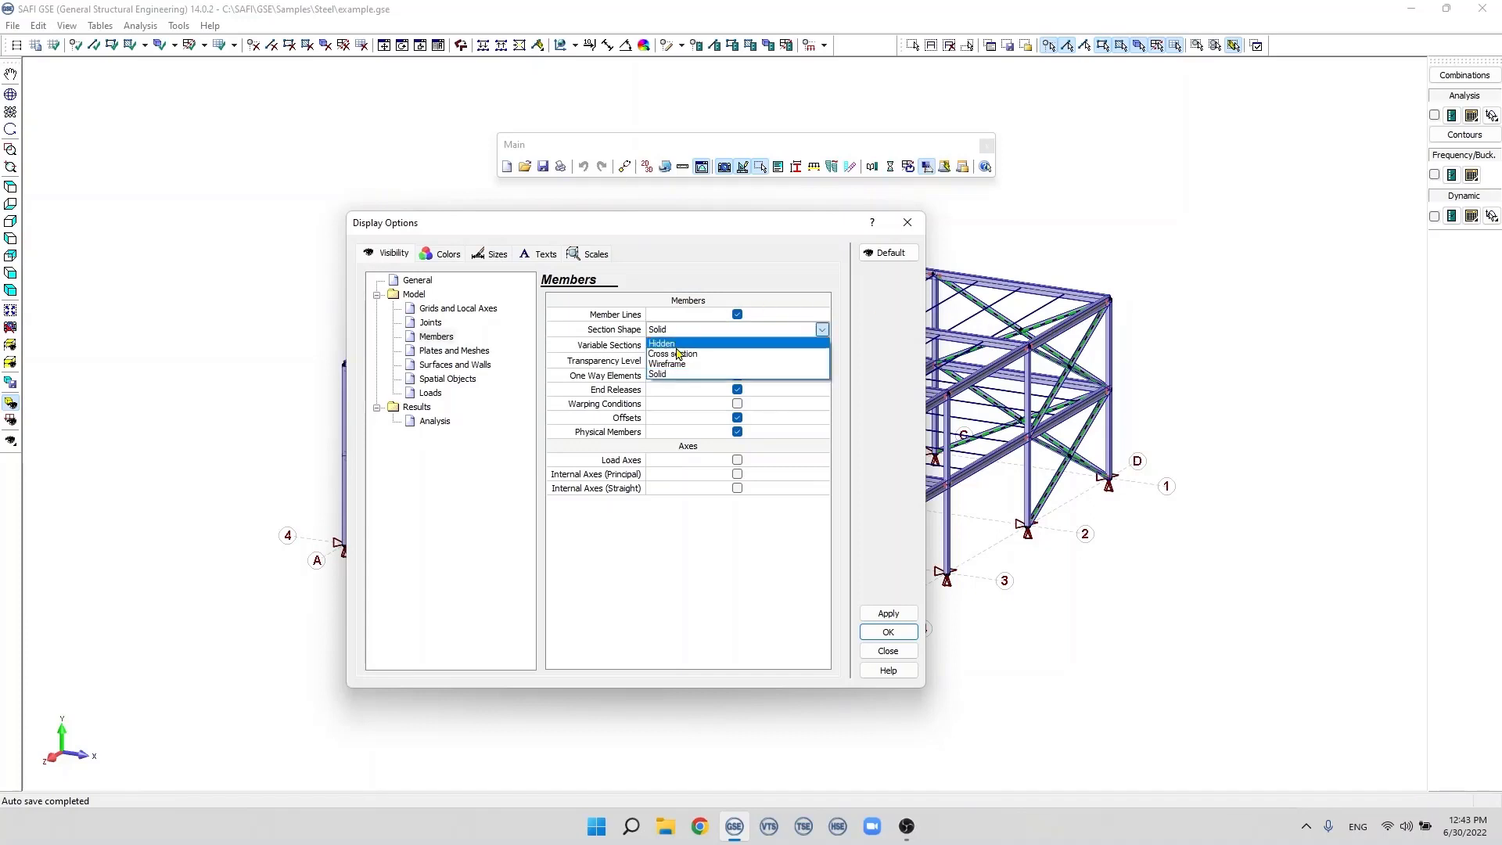
click(679, 365)
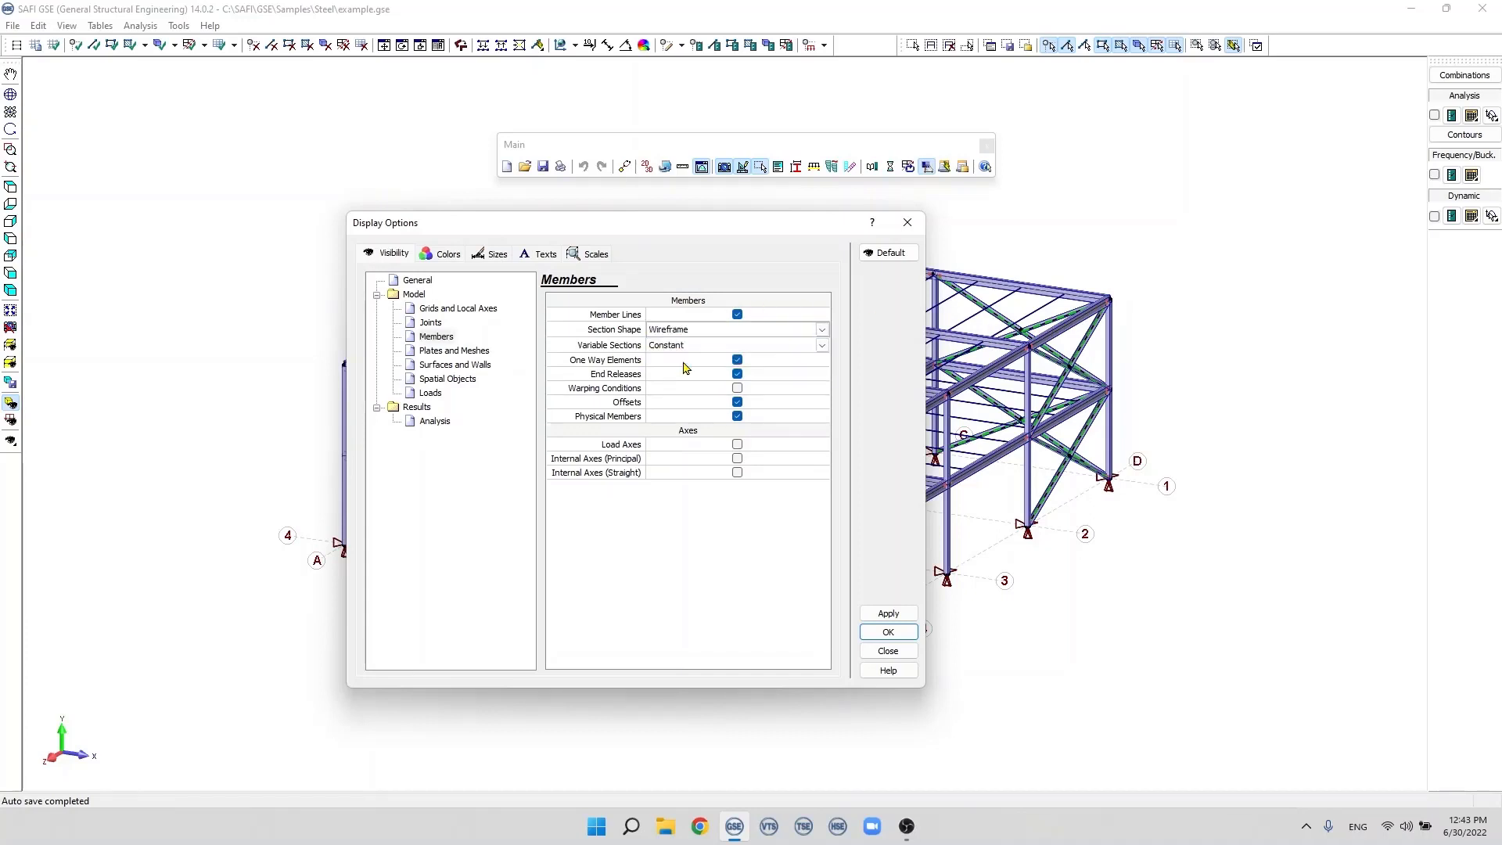
click(888, 613)
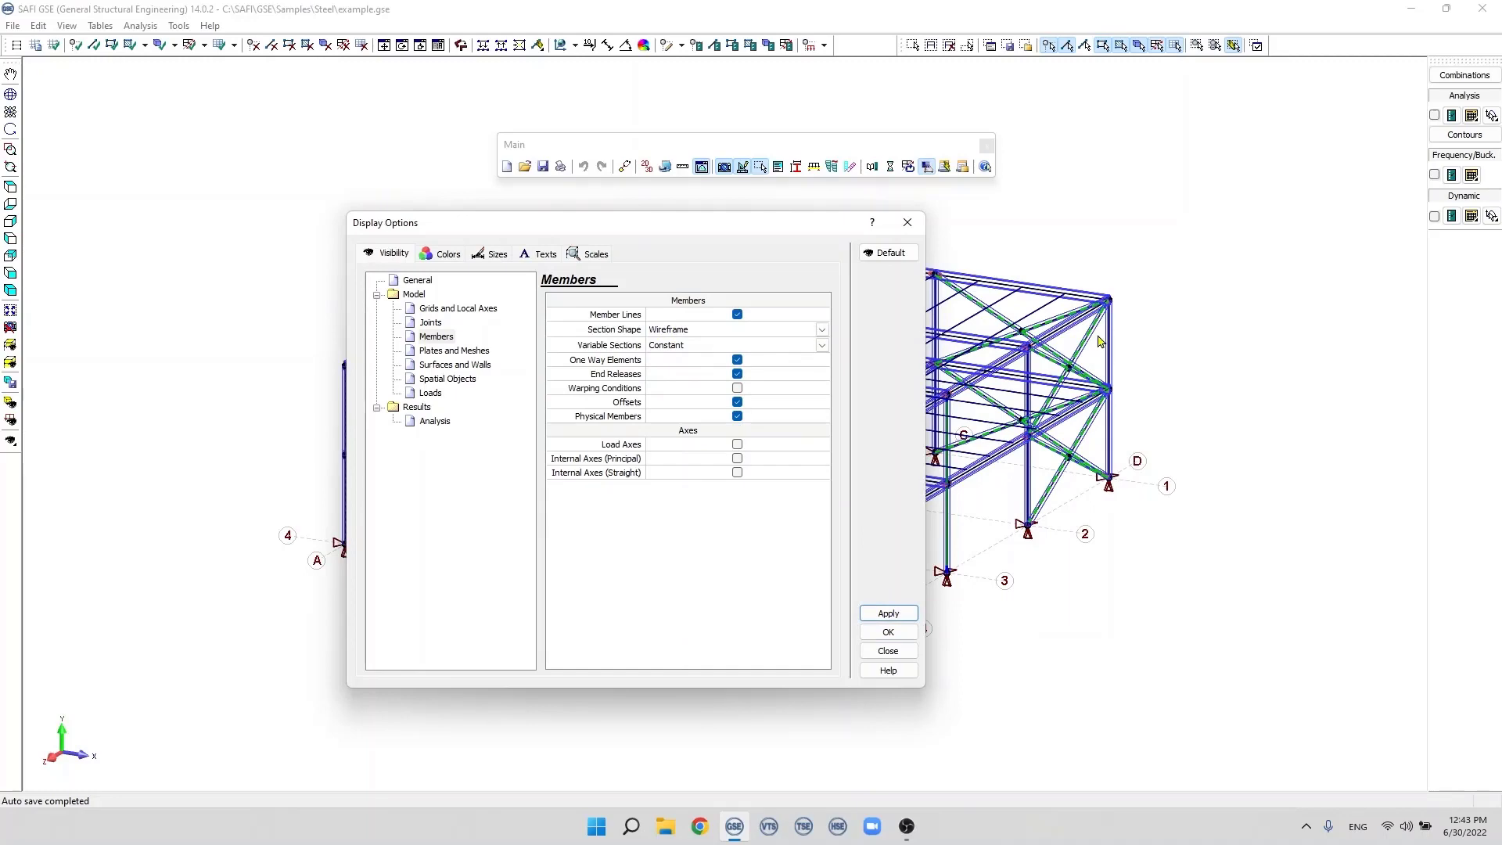
scroll(1099, 342, up, 4)
click(739, 336)
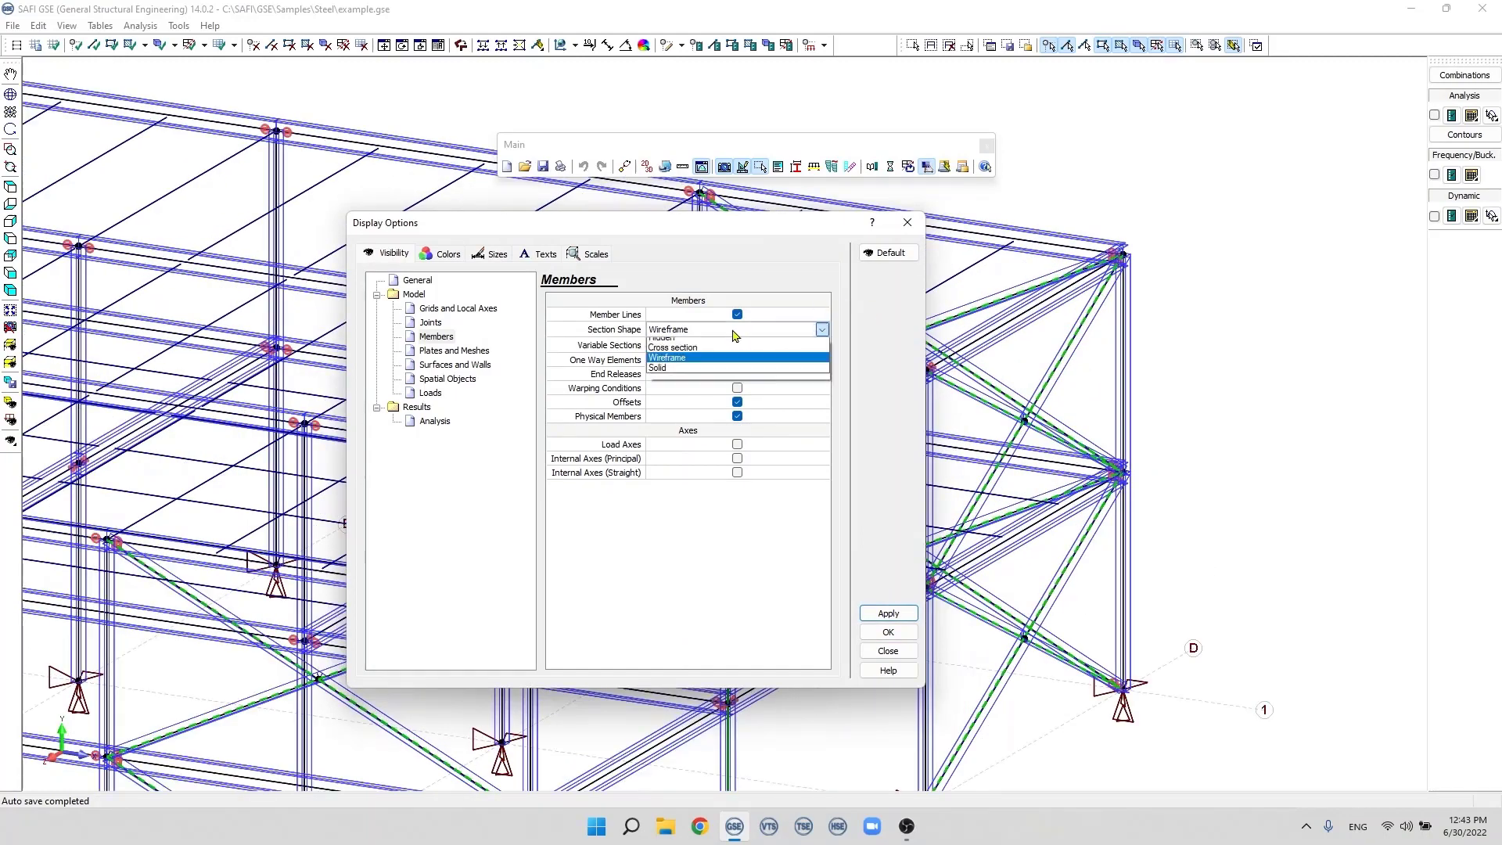
click(684, 356)
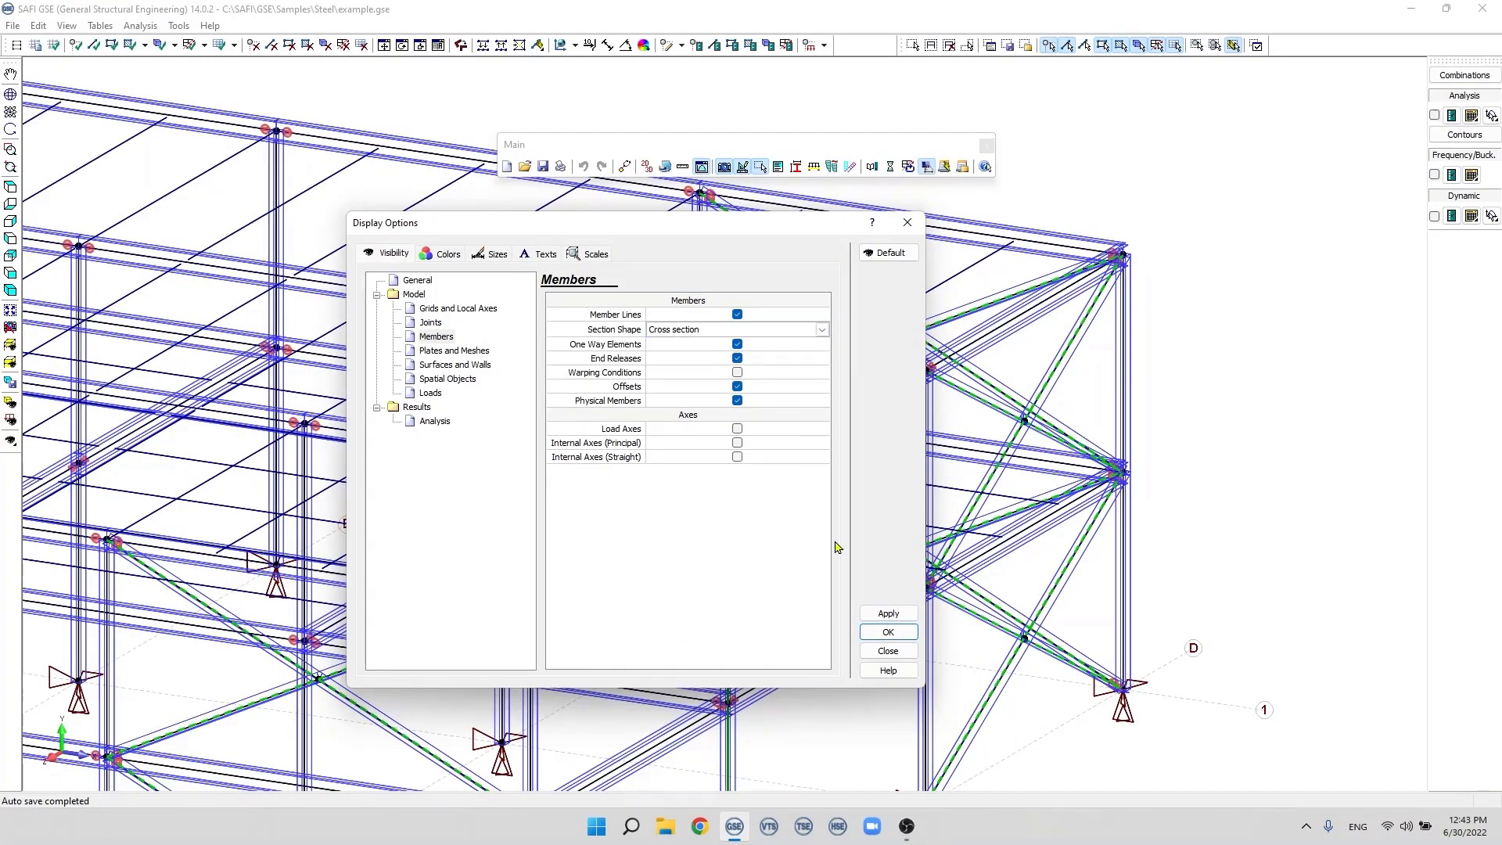
click(886, 613)
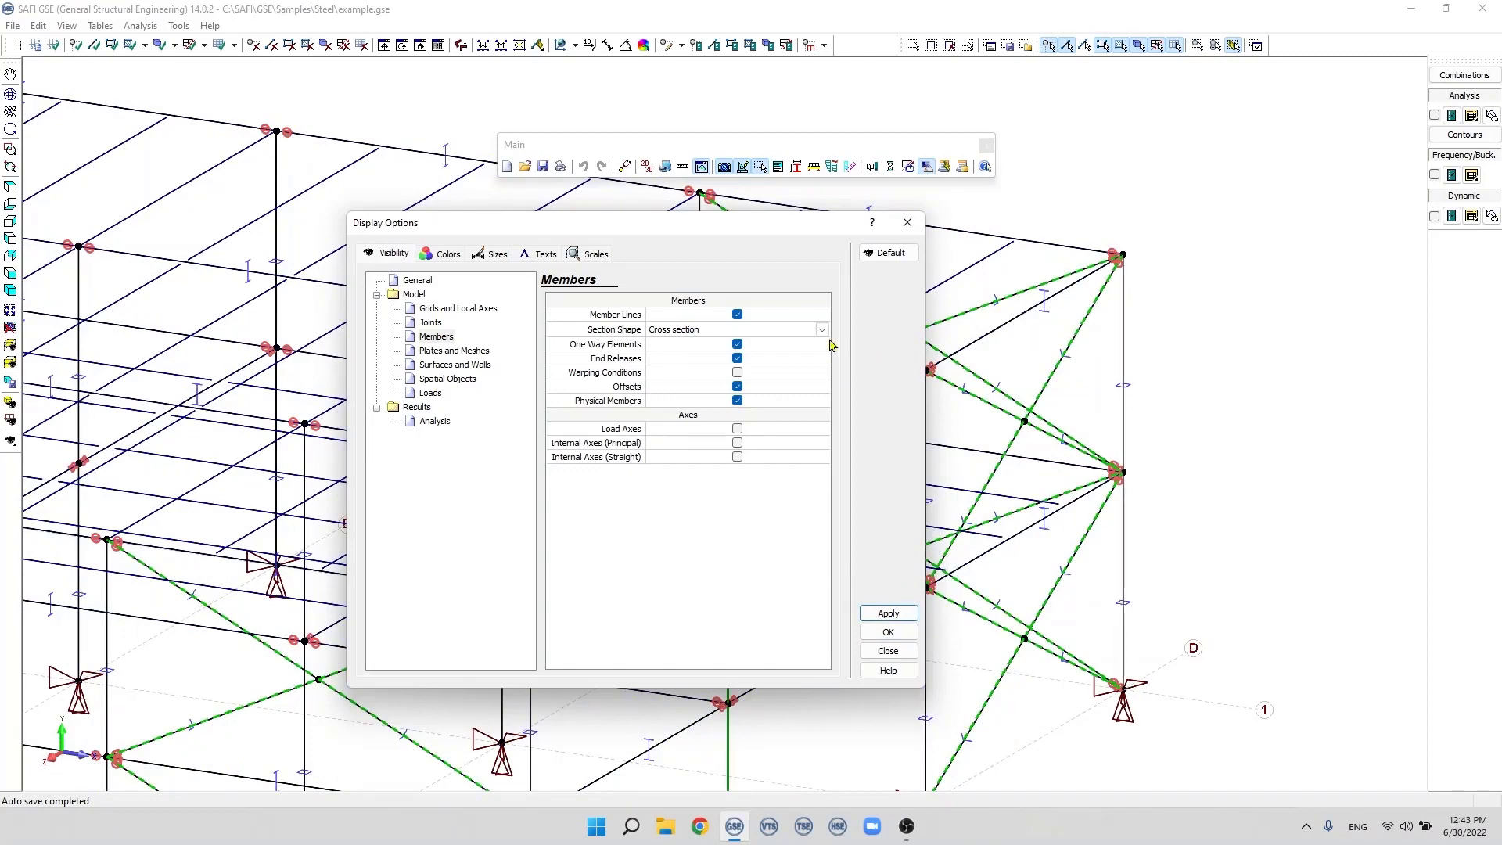
- Review Joints, Plates, Surfaces, Spatial Objects and Loads visibility options, then accept the settings
scroll(1067, 323, down, 2)
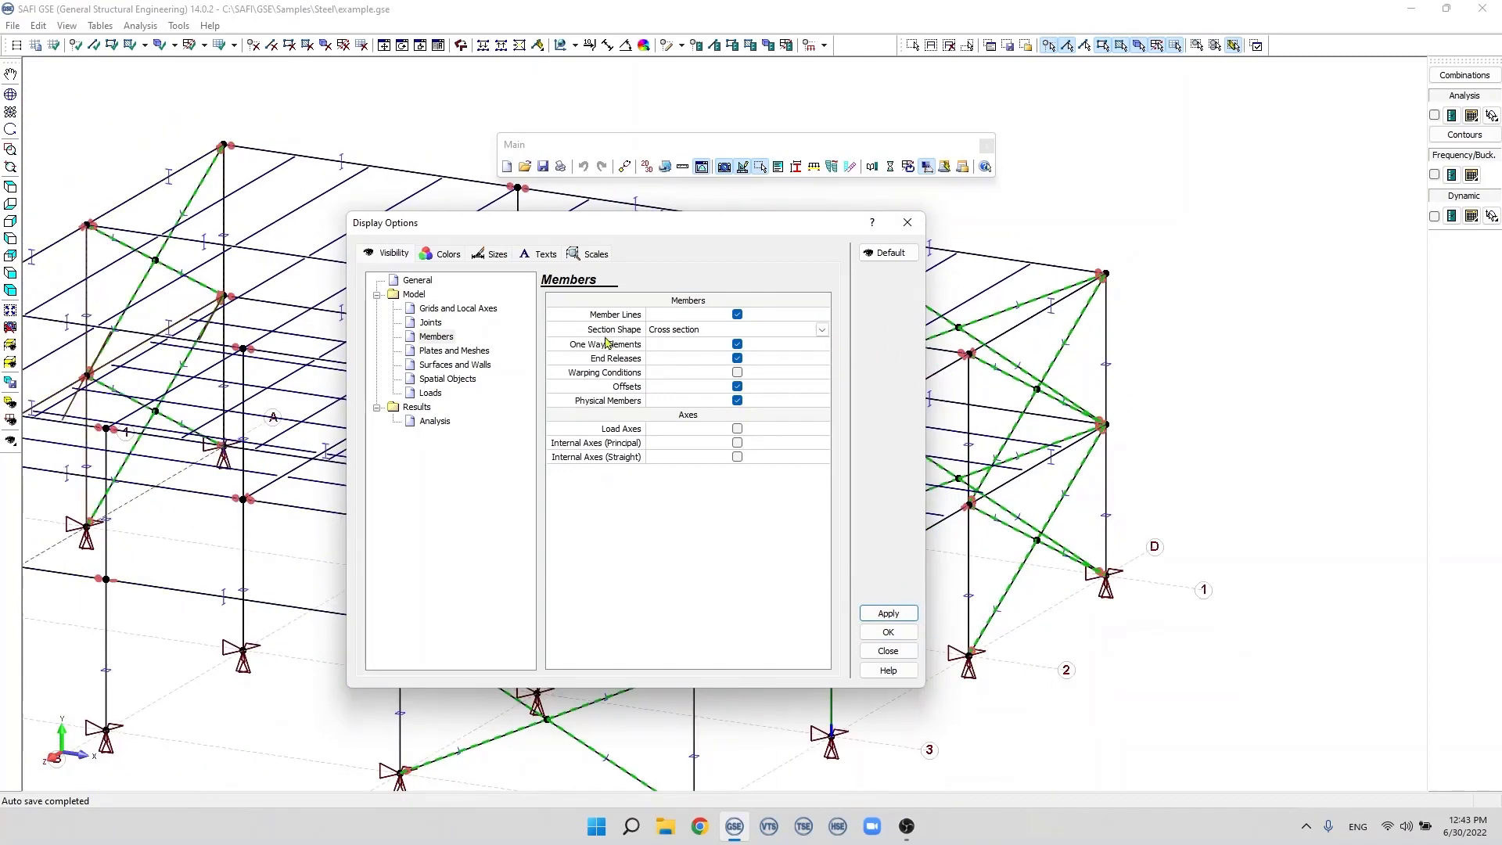
click(431, 323)
click(434, 352)
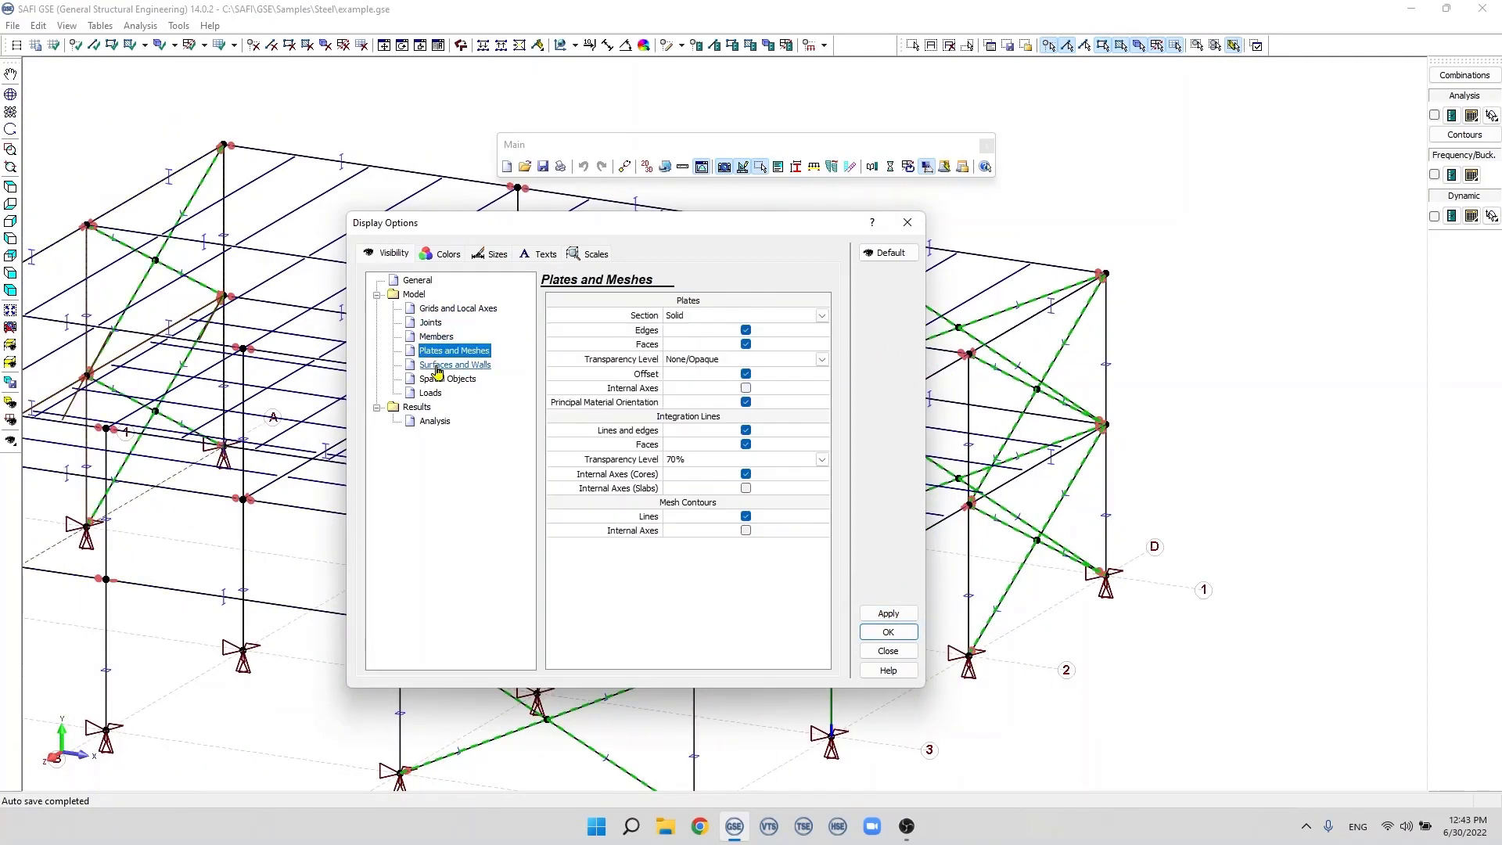
click(438, 365)
click(442, 380)
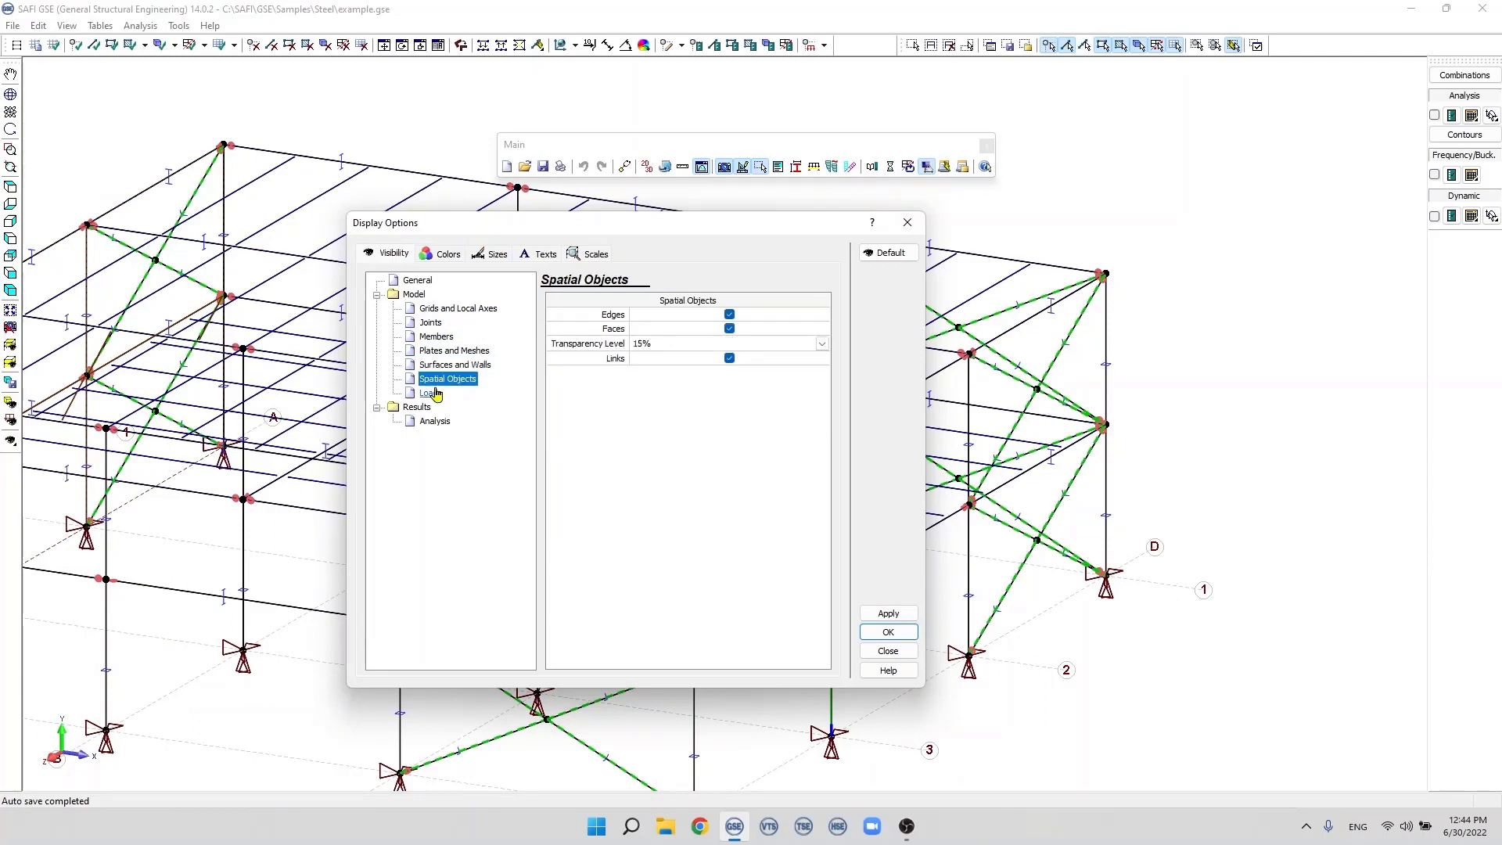
click(432, 395)
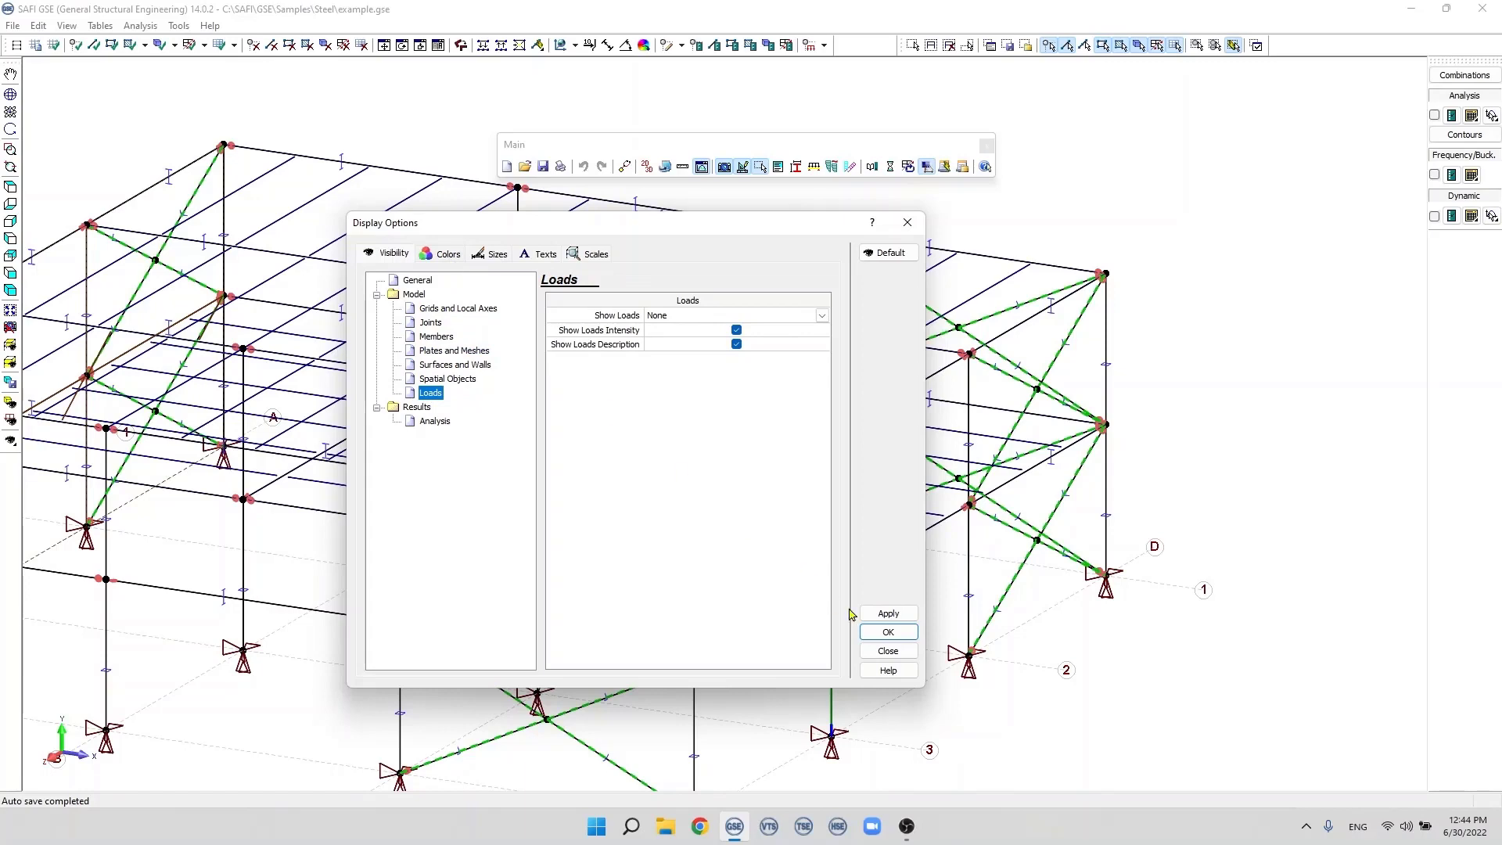
click(895, 637)
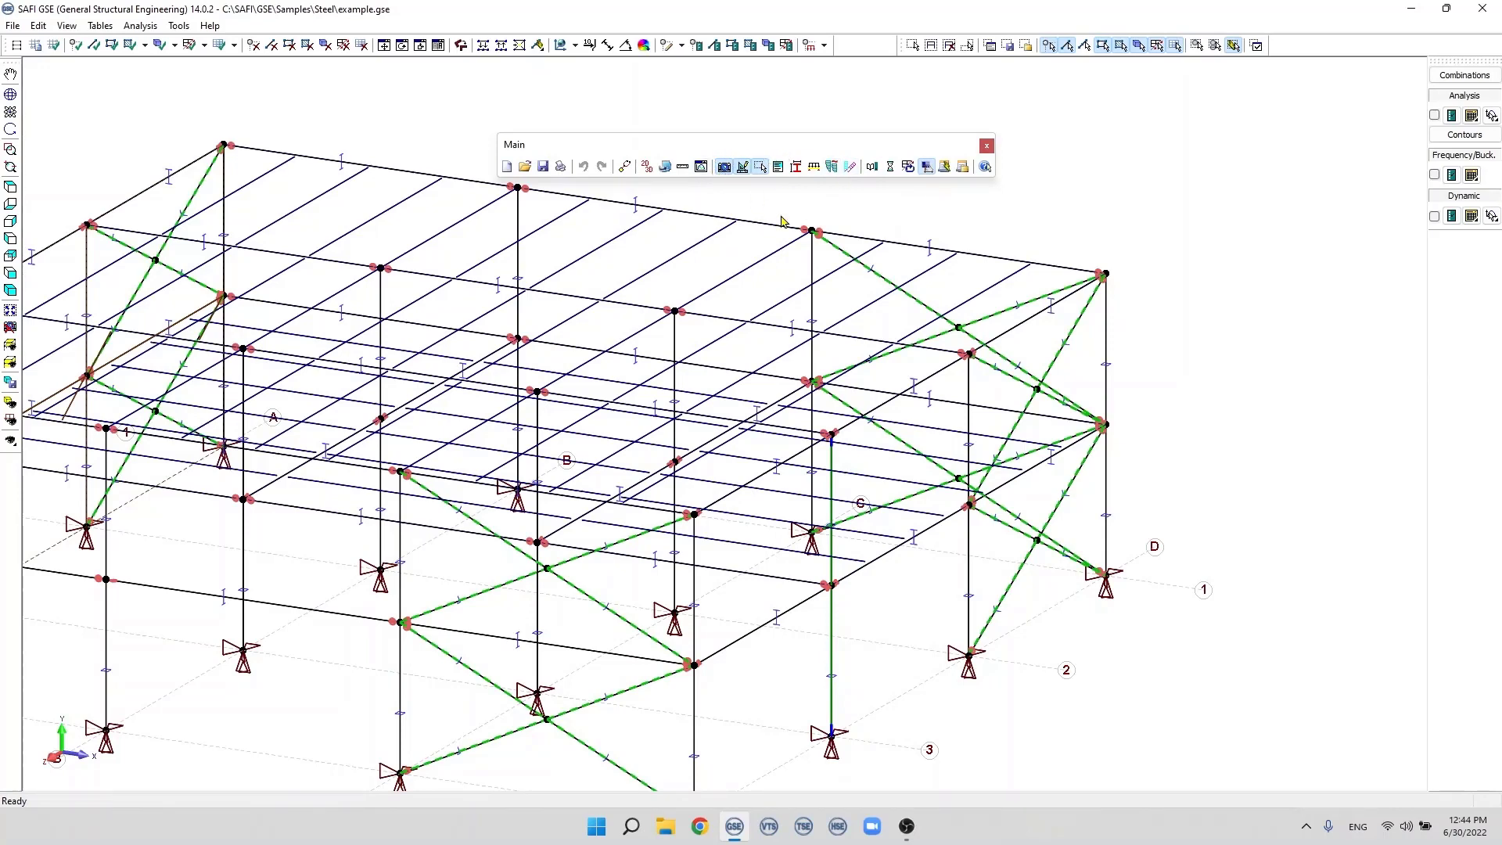
scroll(796, 304, down, 3)
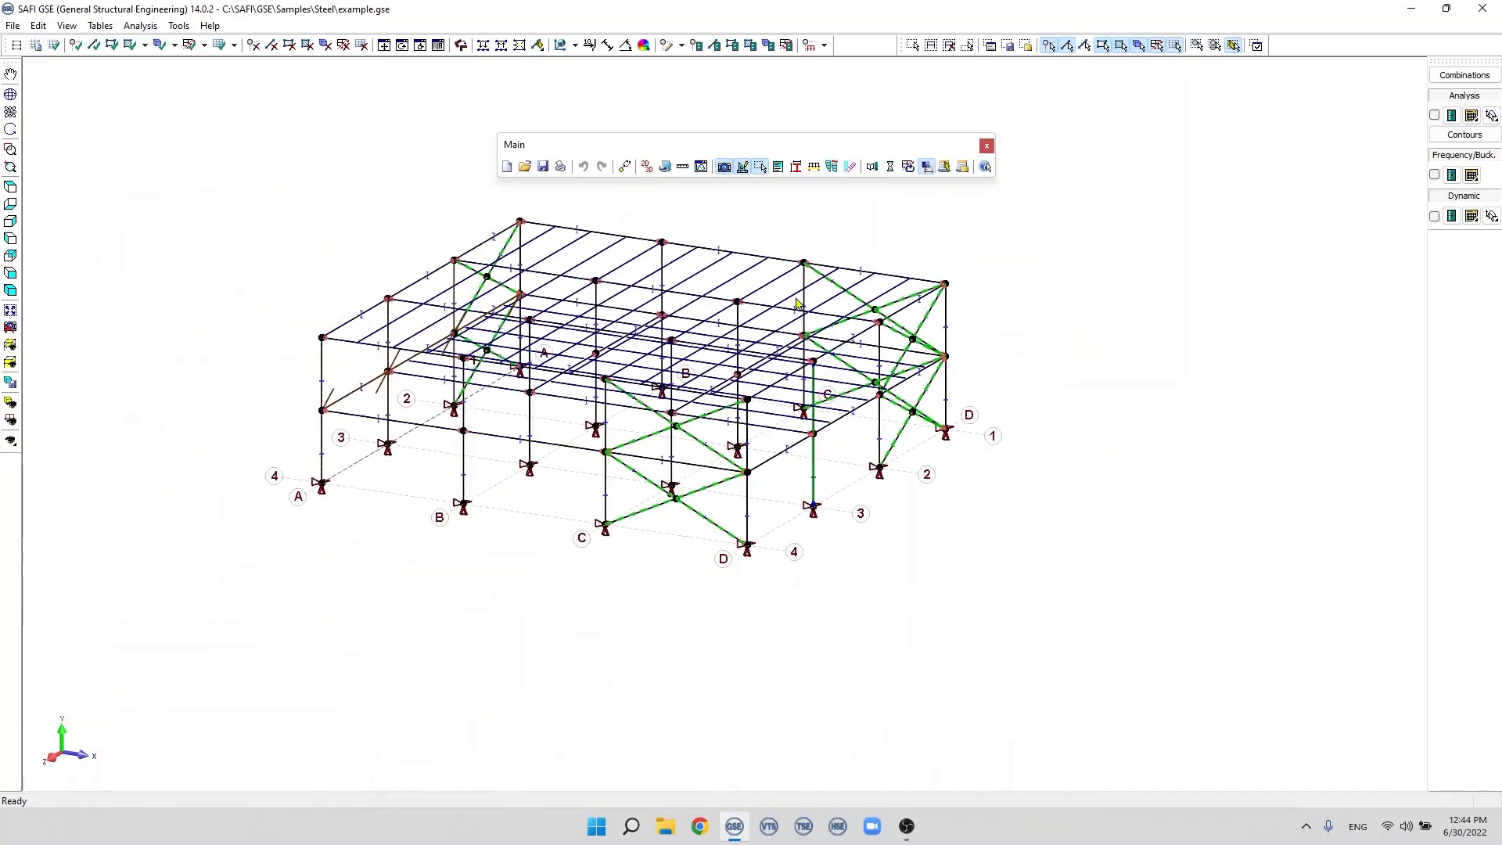
click(724, 173)
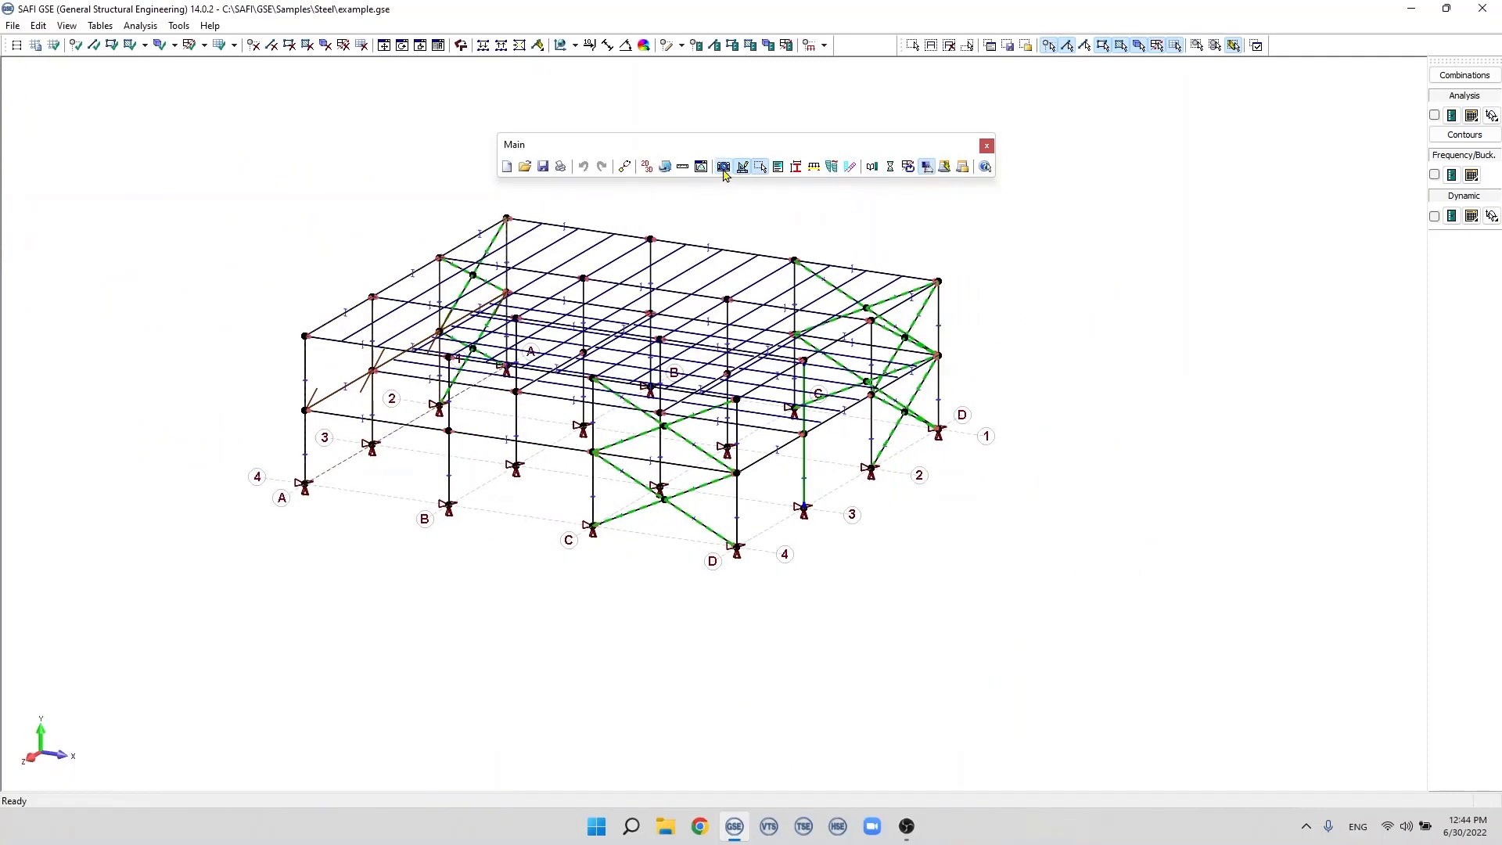
click(724, 173)
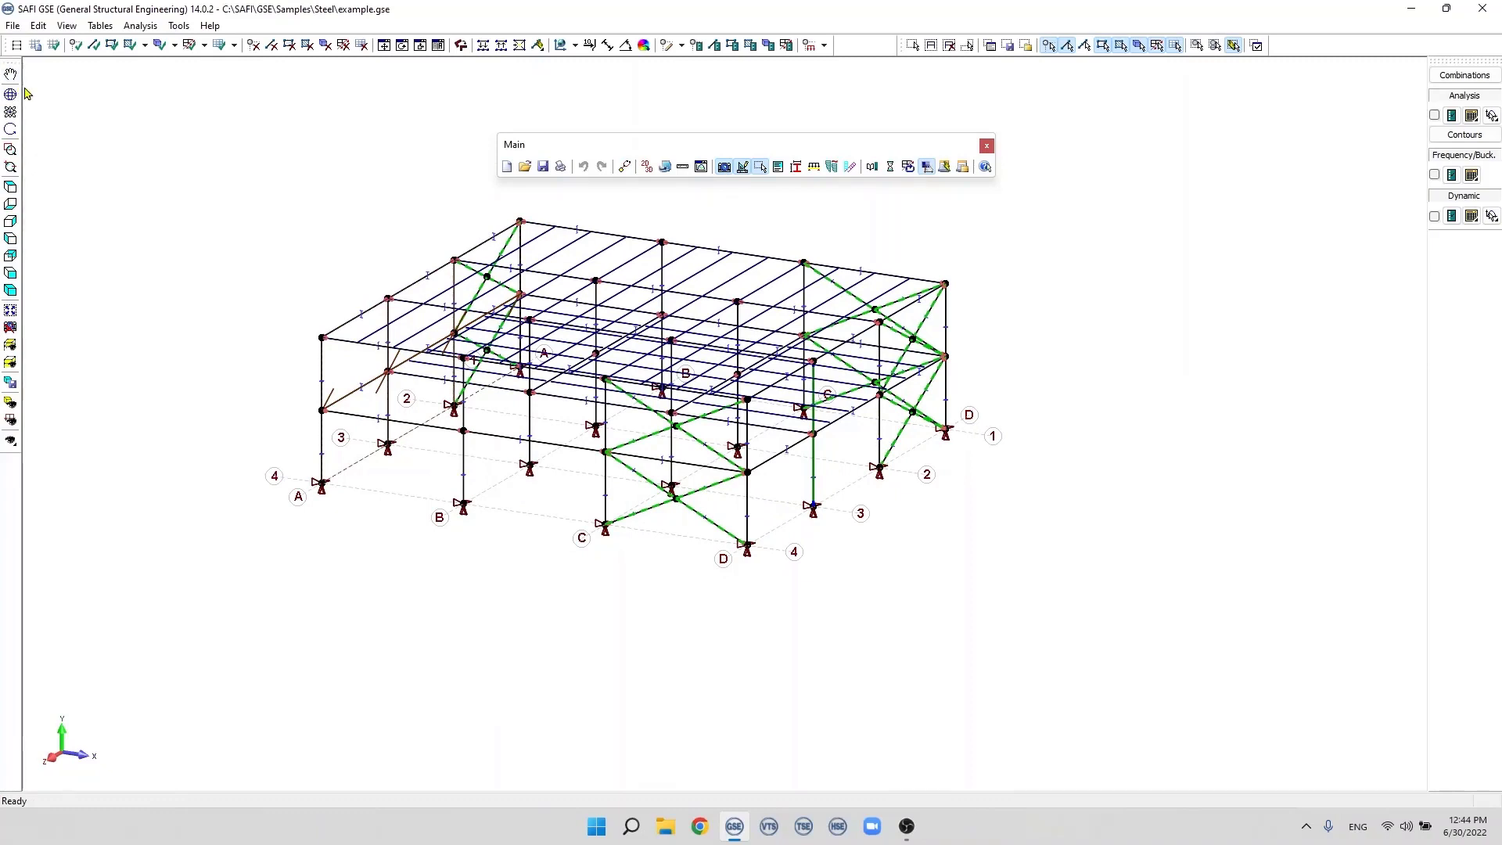
click(742, 169)
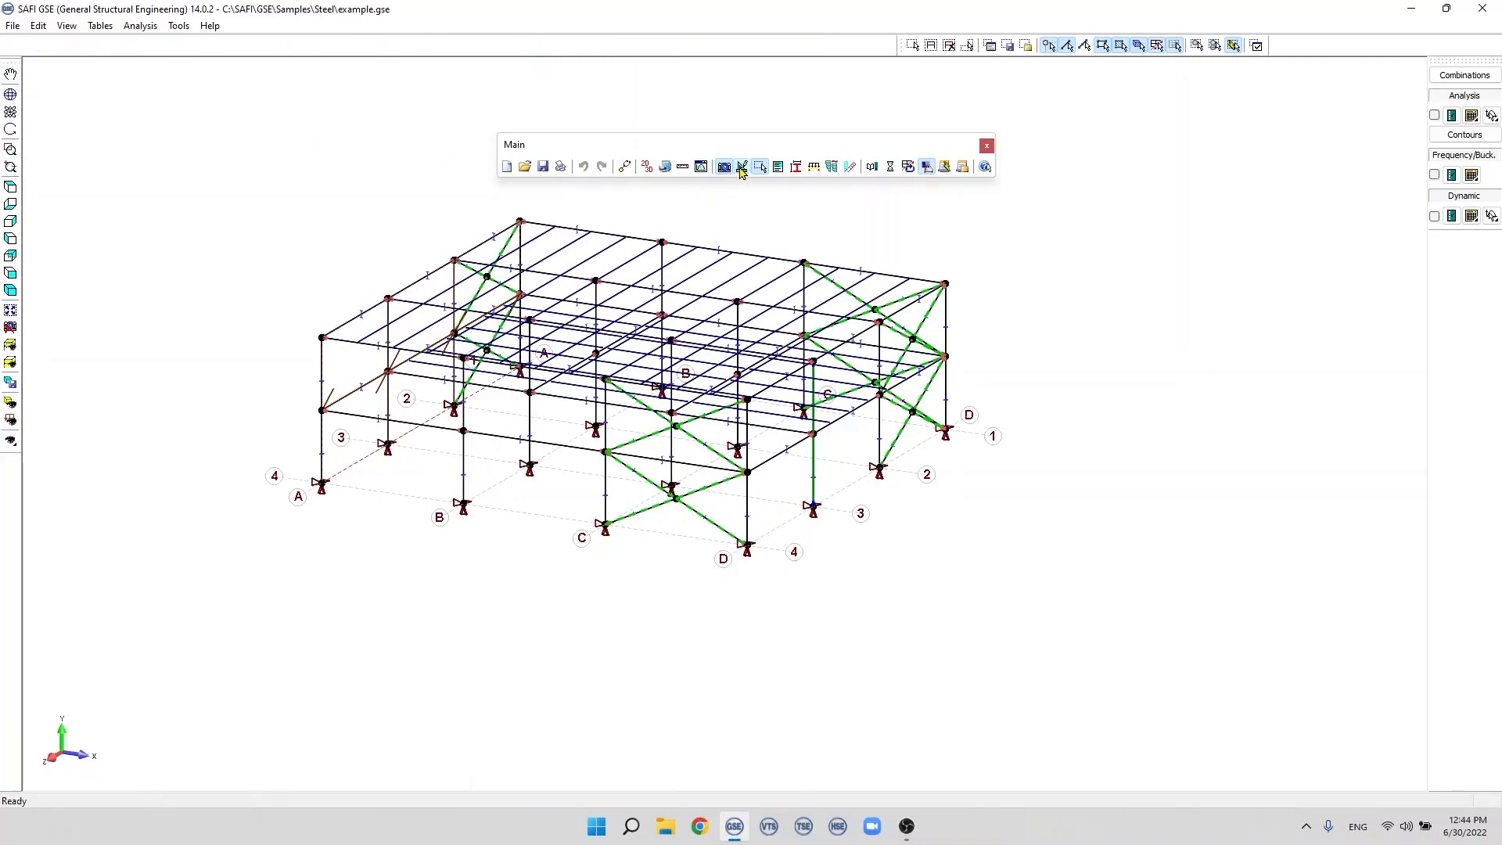
click(741, 169)
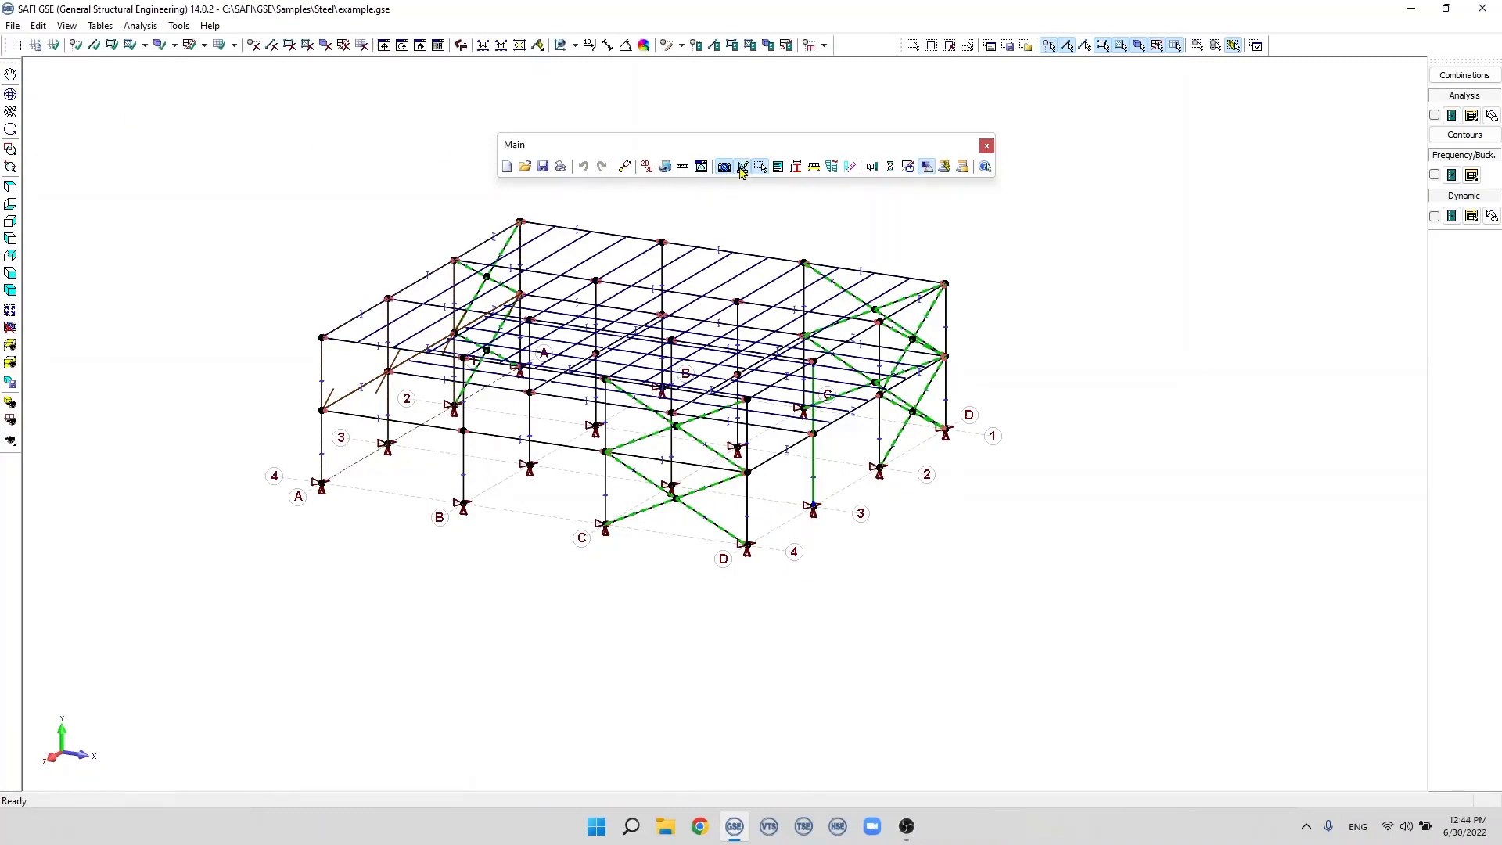
click(779, 167)
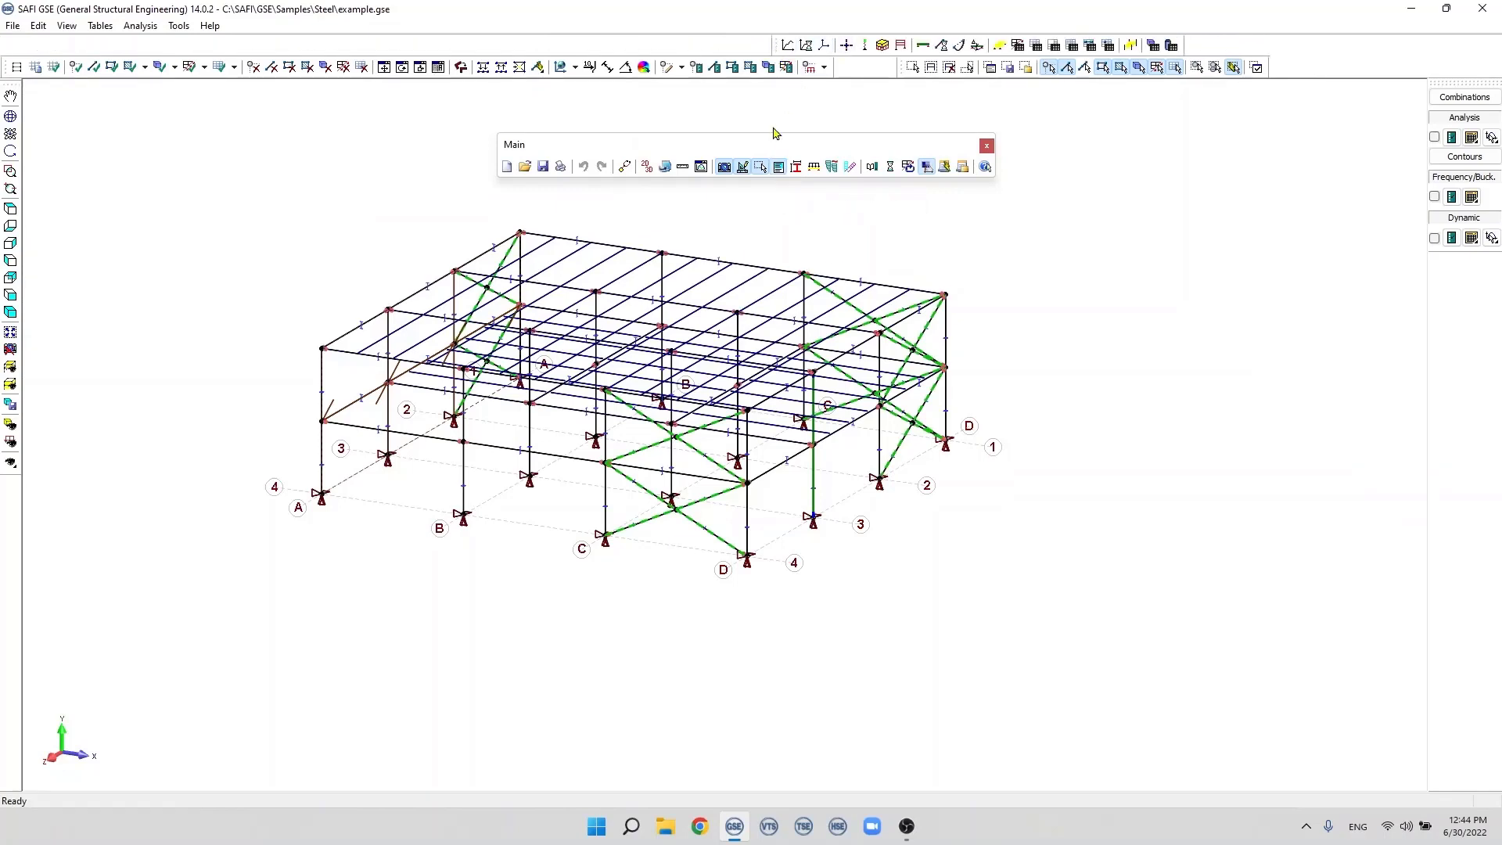
click(778, 167)
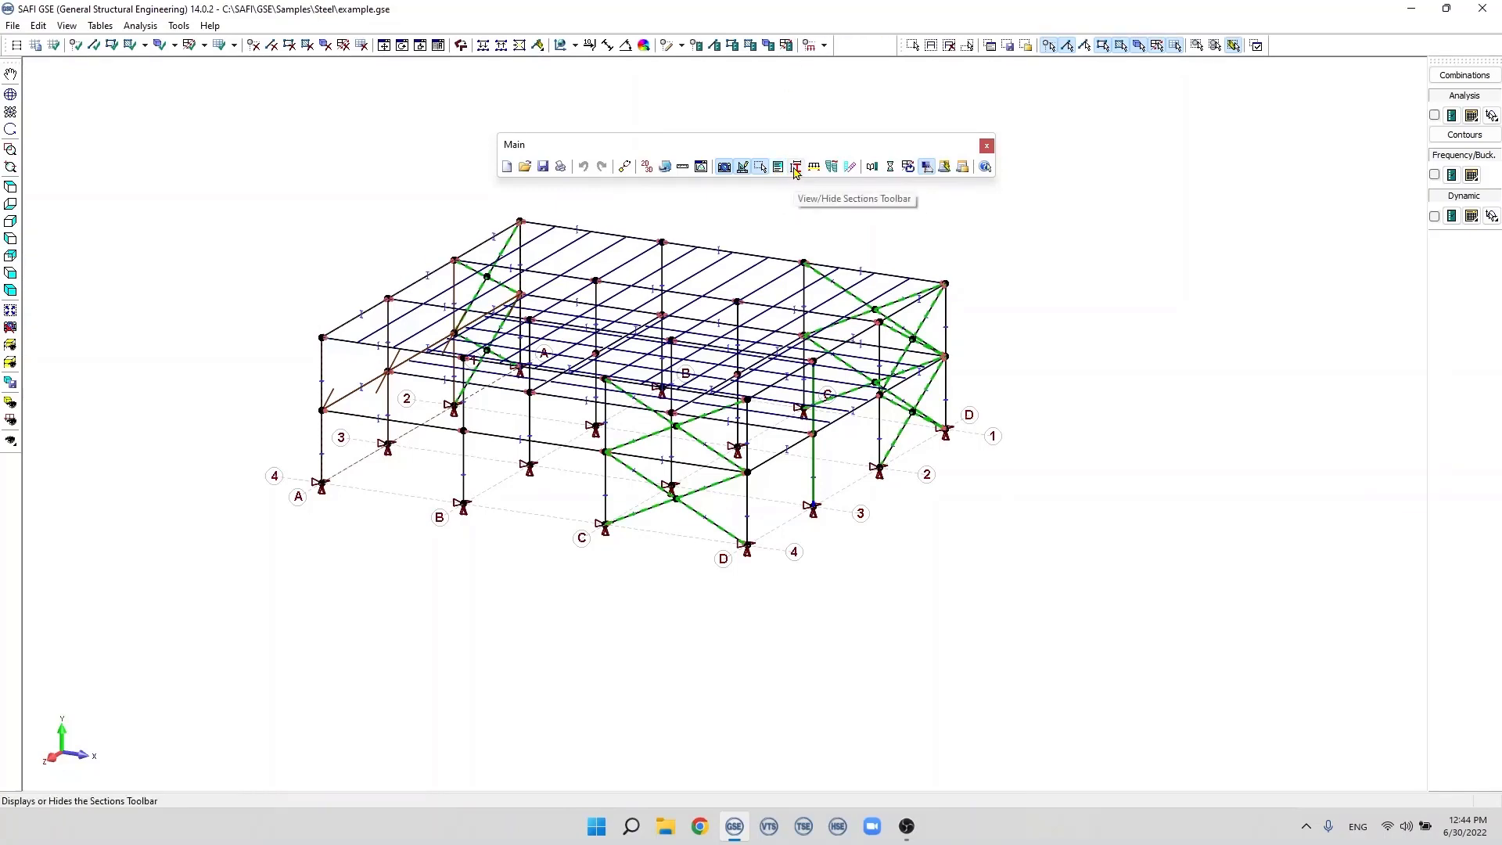
click(795, 168)
click(795, 168)
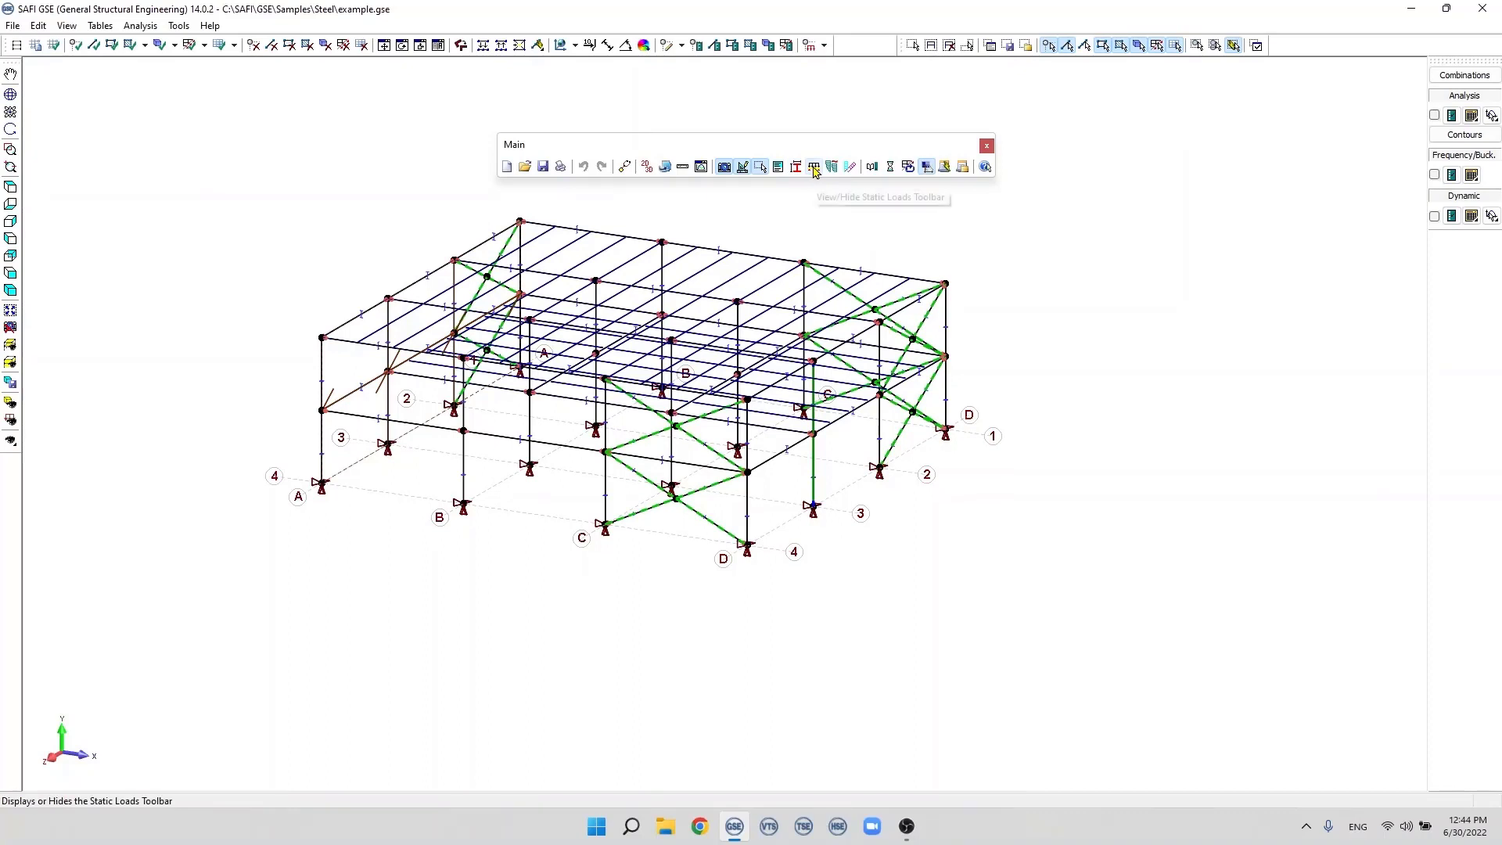
click(814, 168)
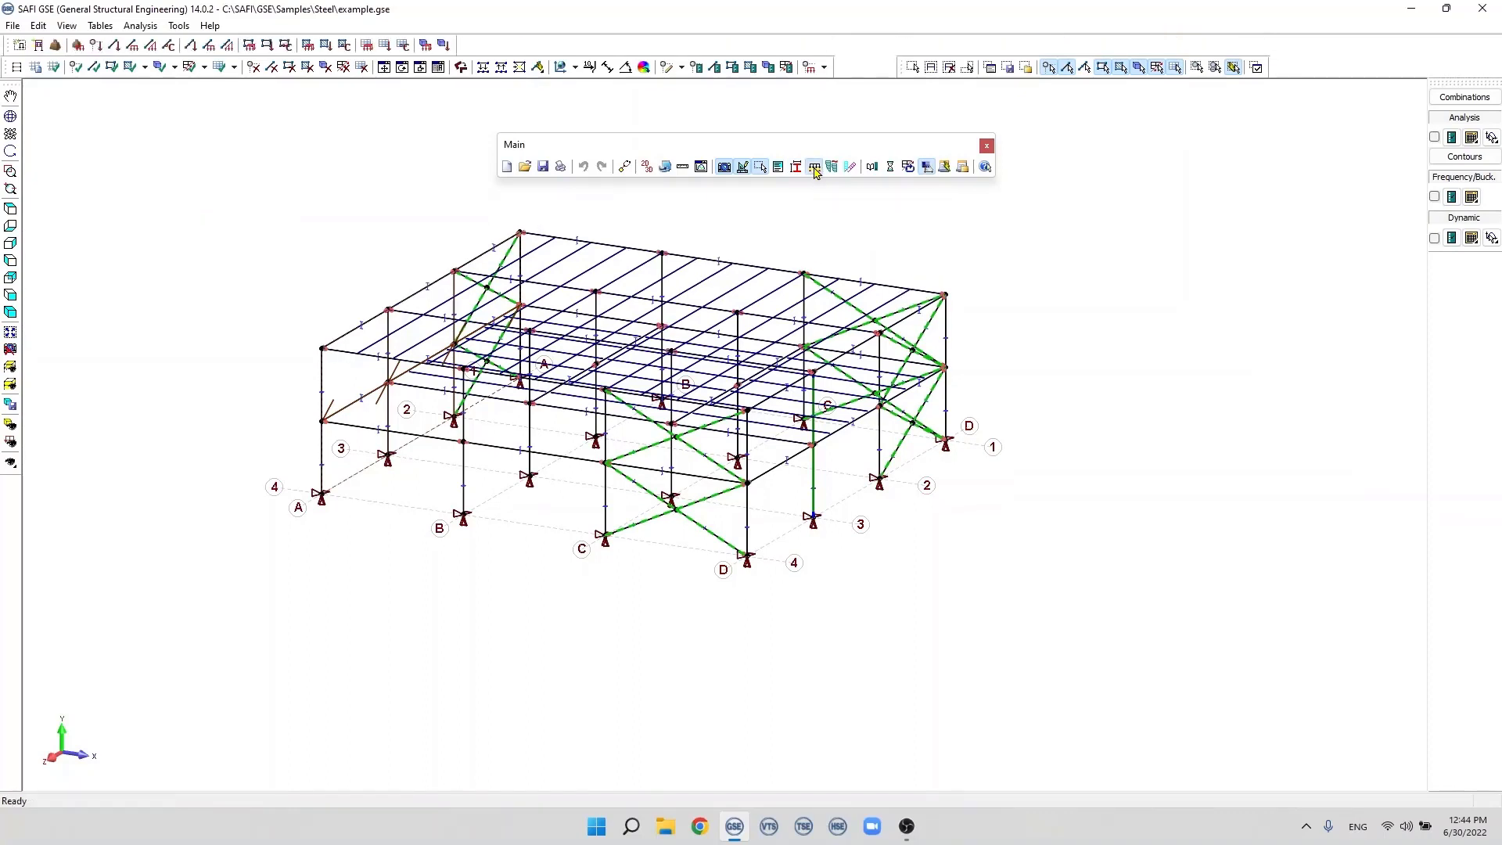
click(815, 168)
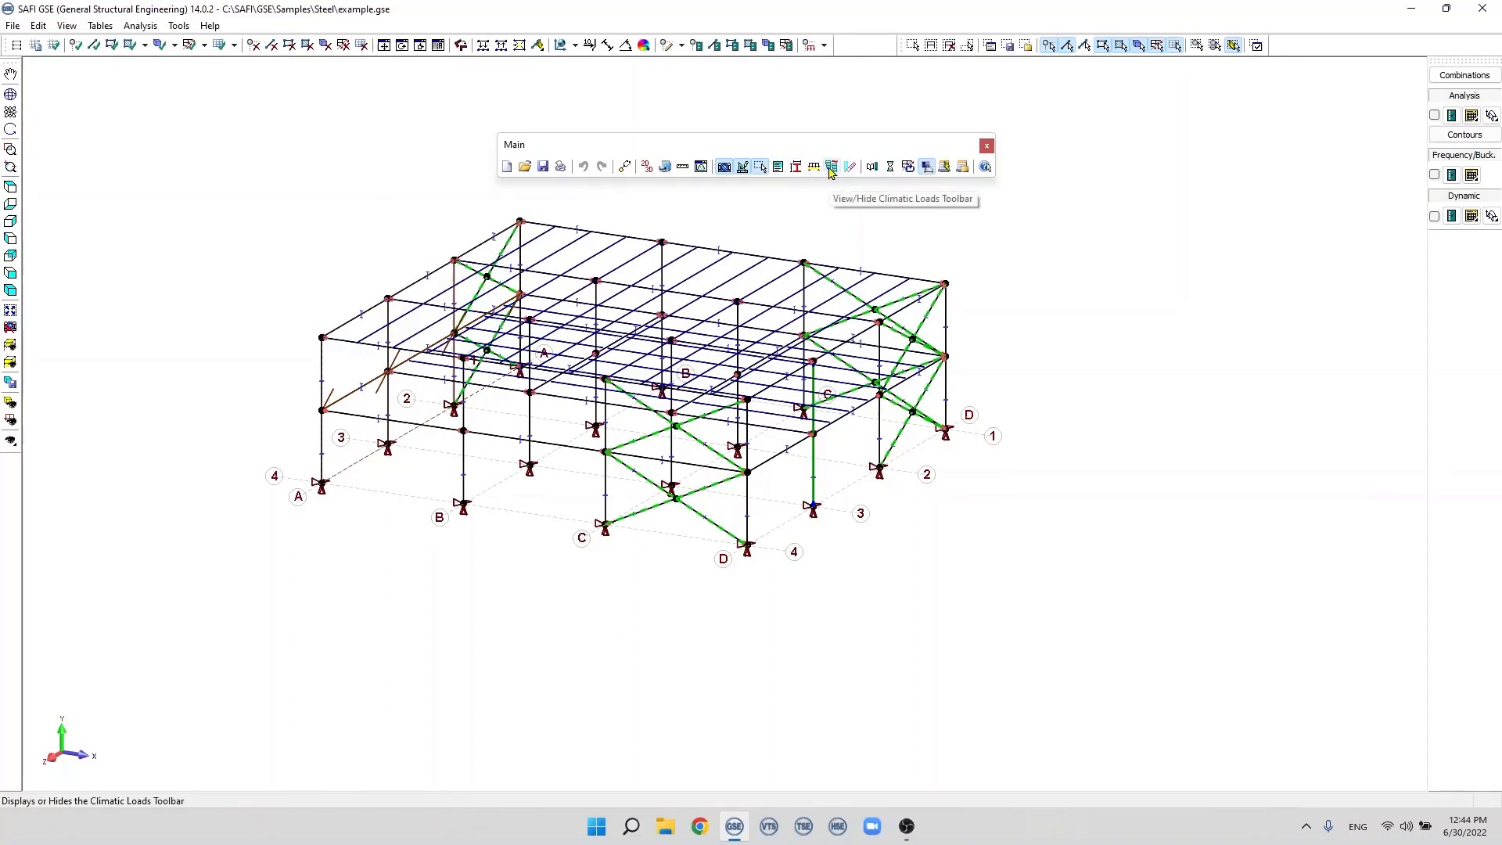
click(831, 169)
click(831, 169)
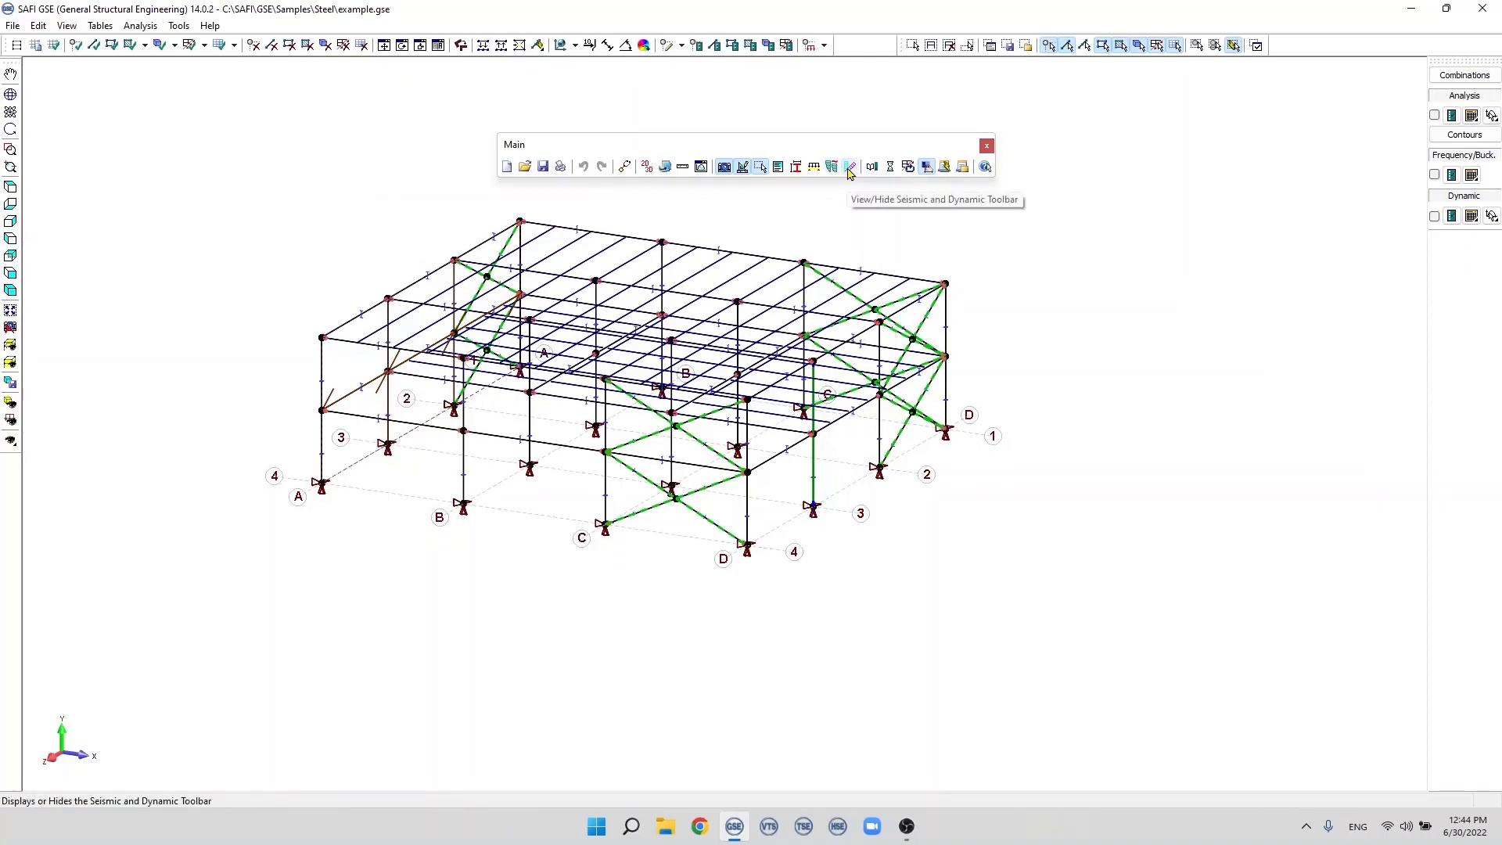
click(850, 169)
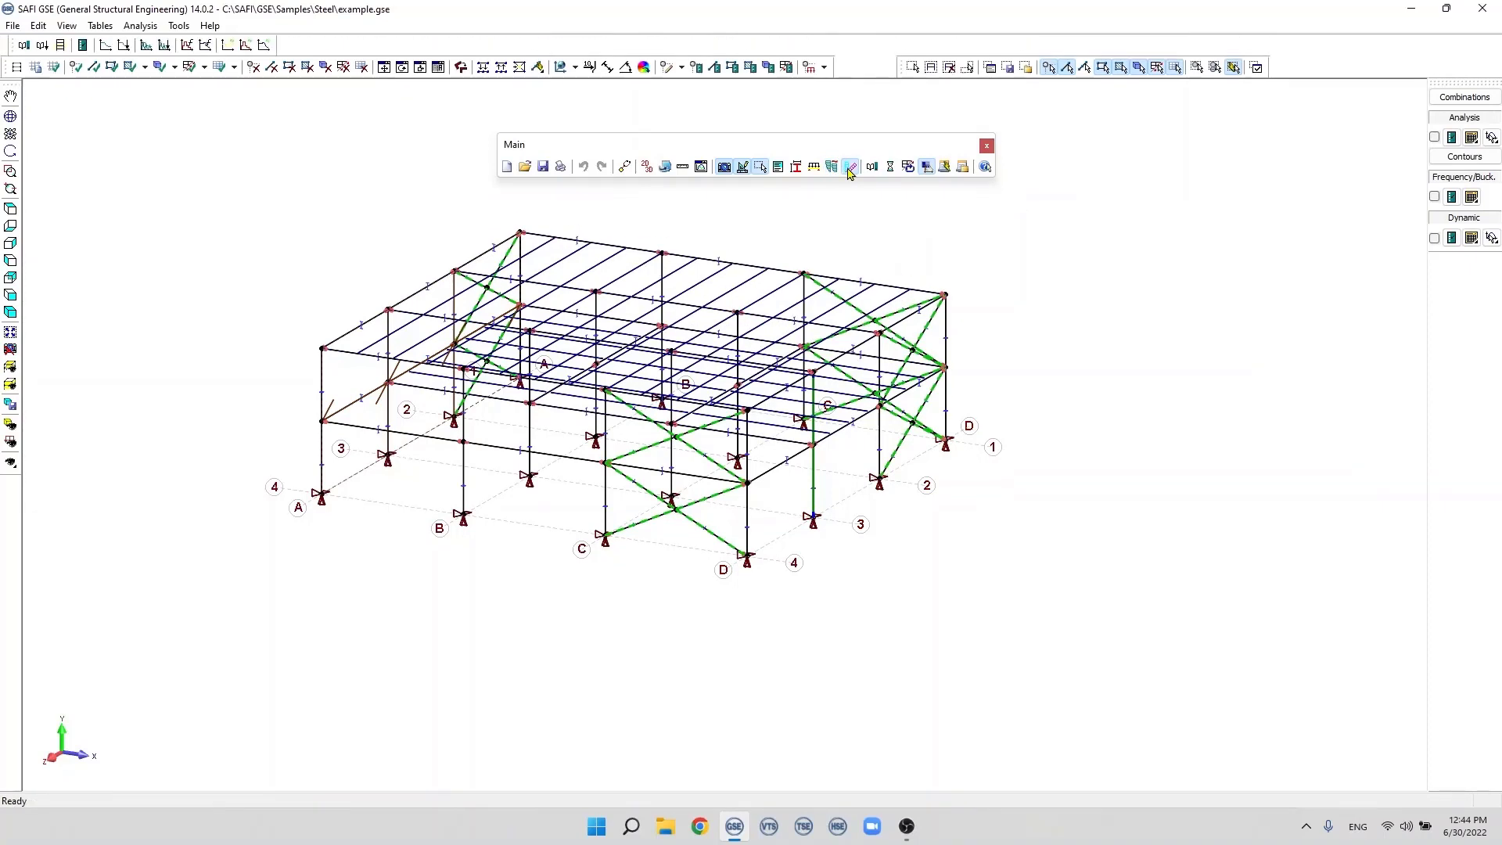
click(850, 169)
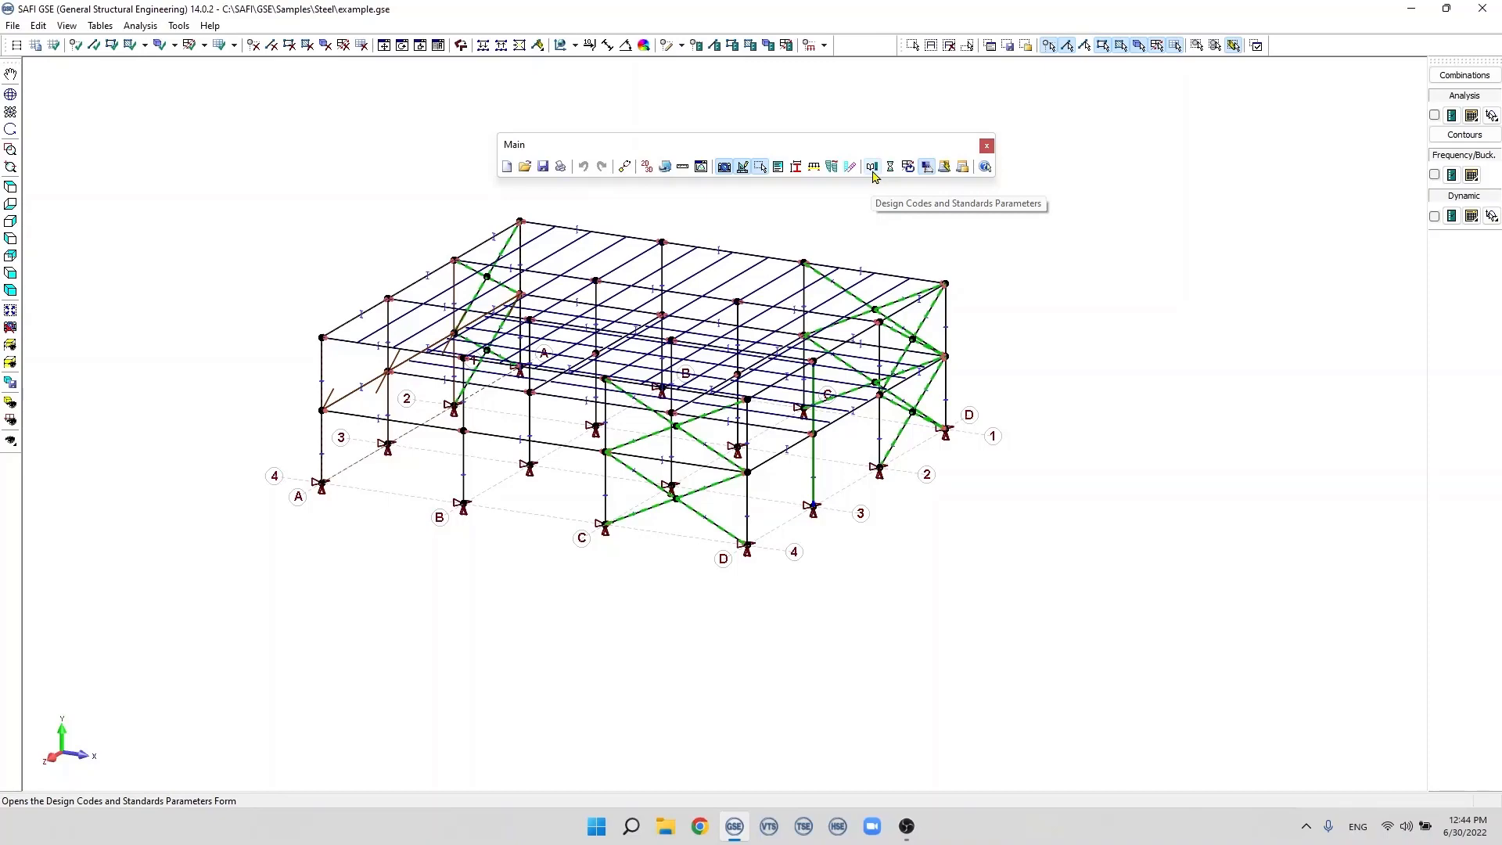
click(873, 176)
drag(791, 152, 735, 159)
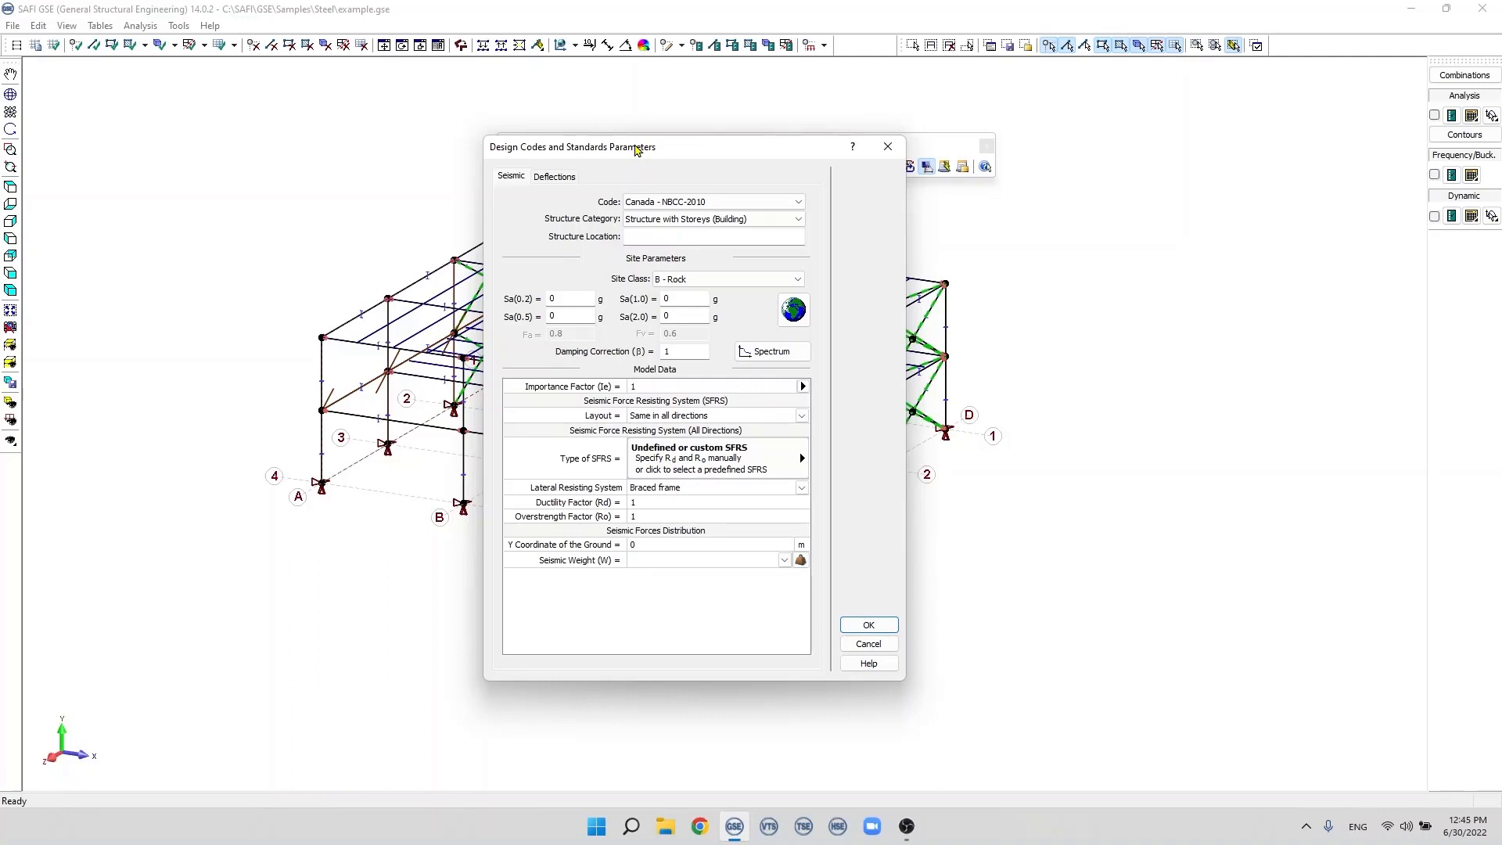
click(868, 624)
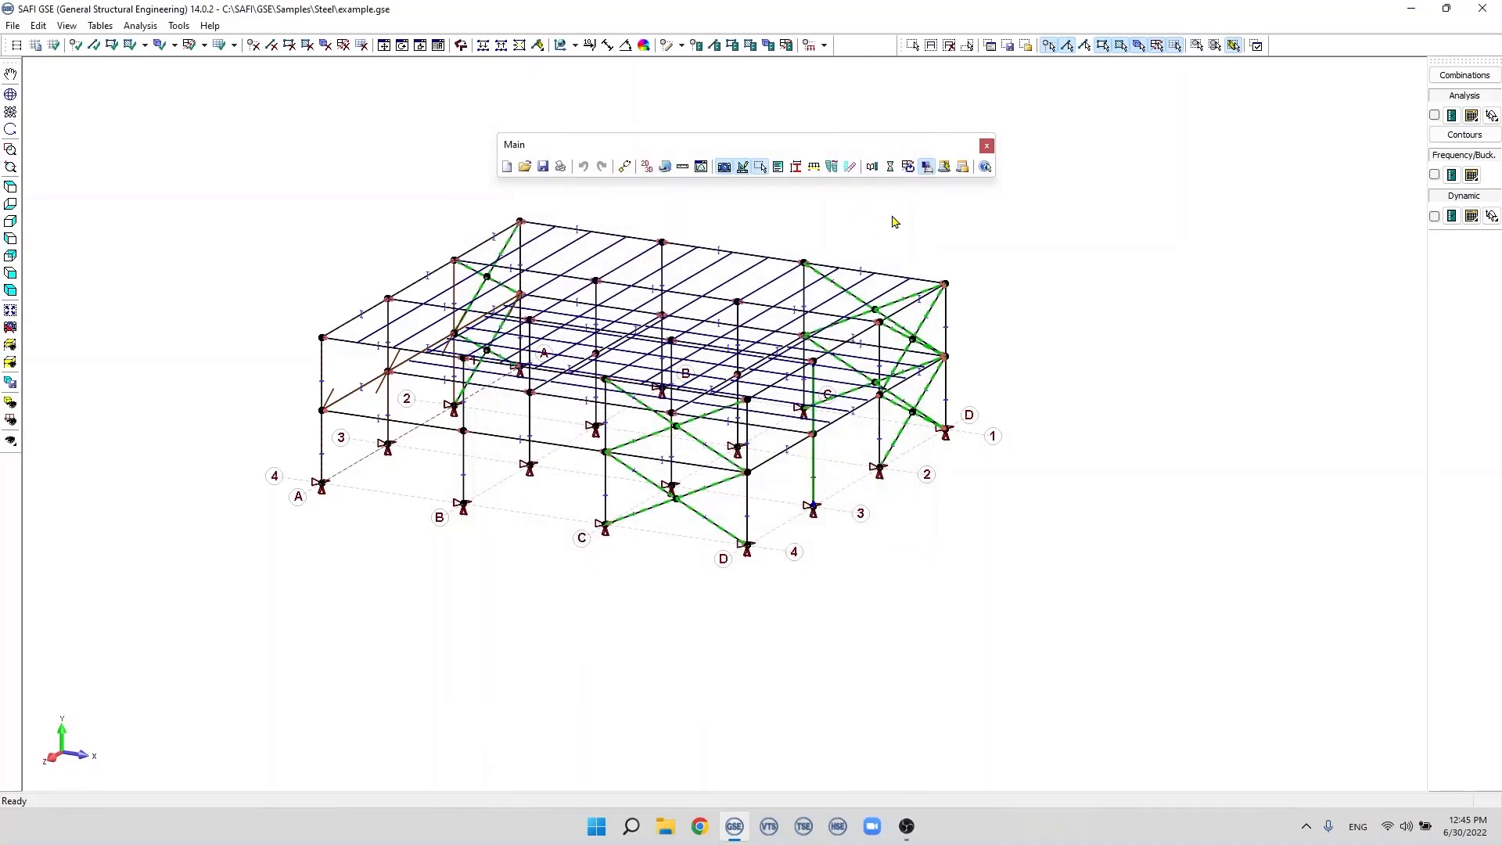
- Run the static linear analysis after saving changes, closing the completed 12-combination run
click(890, 167)
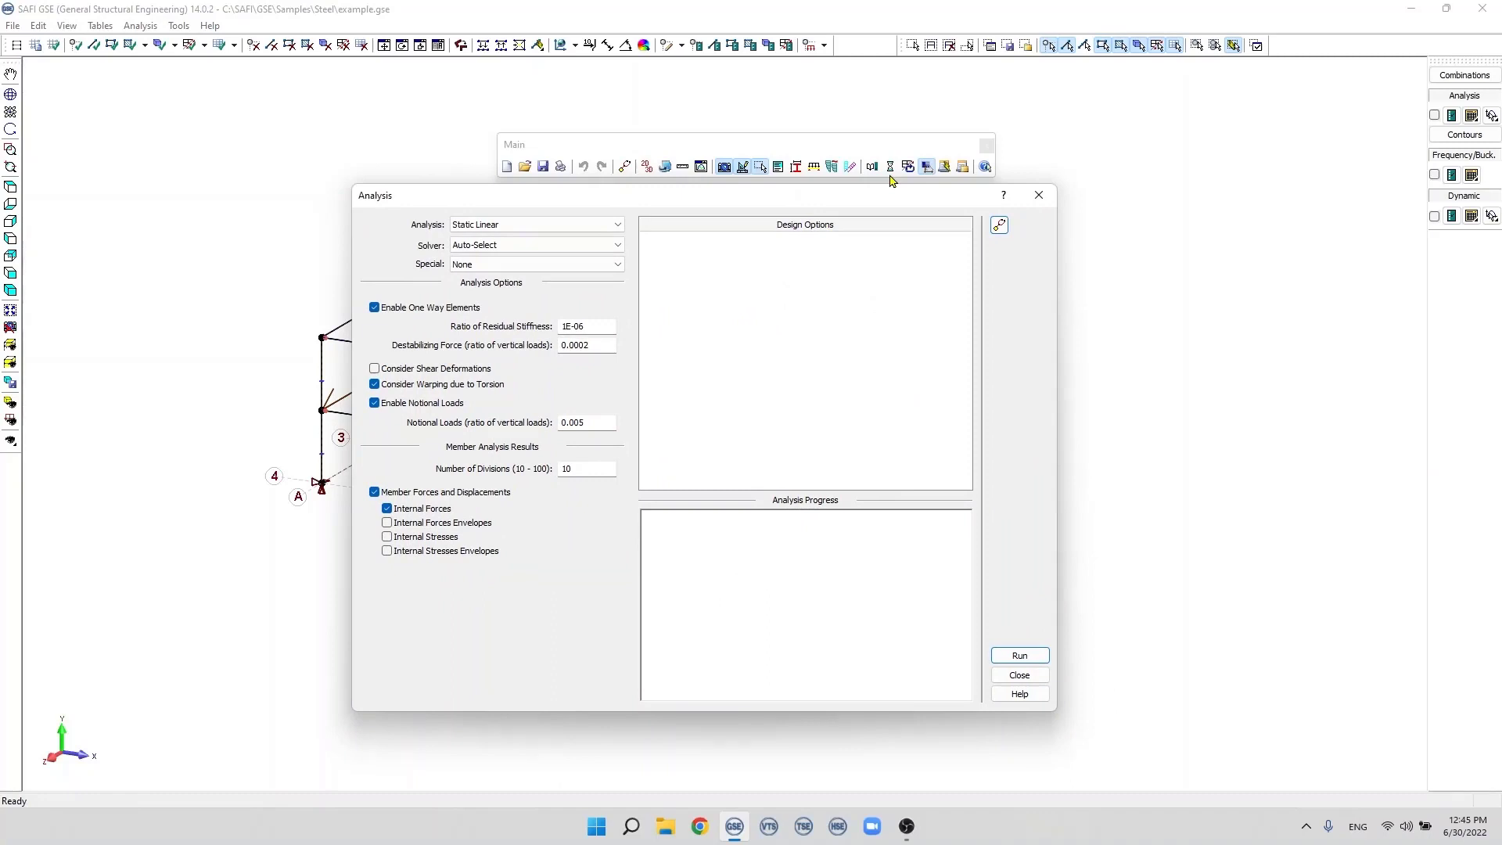
click(1021, 655)
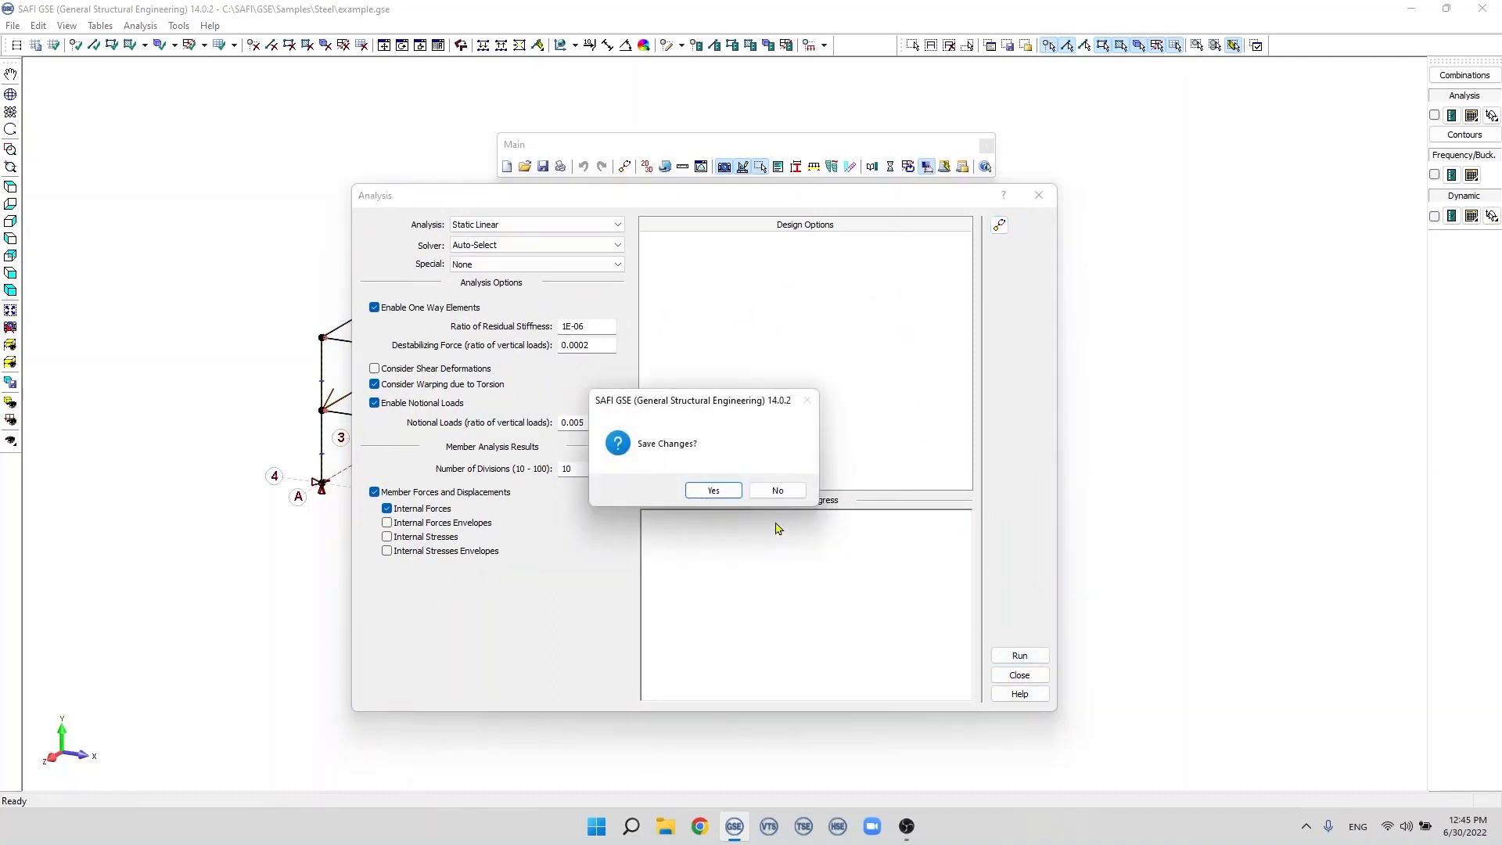
click(714, 490)
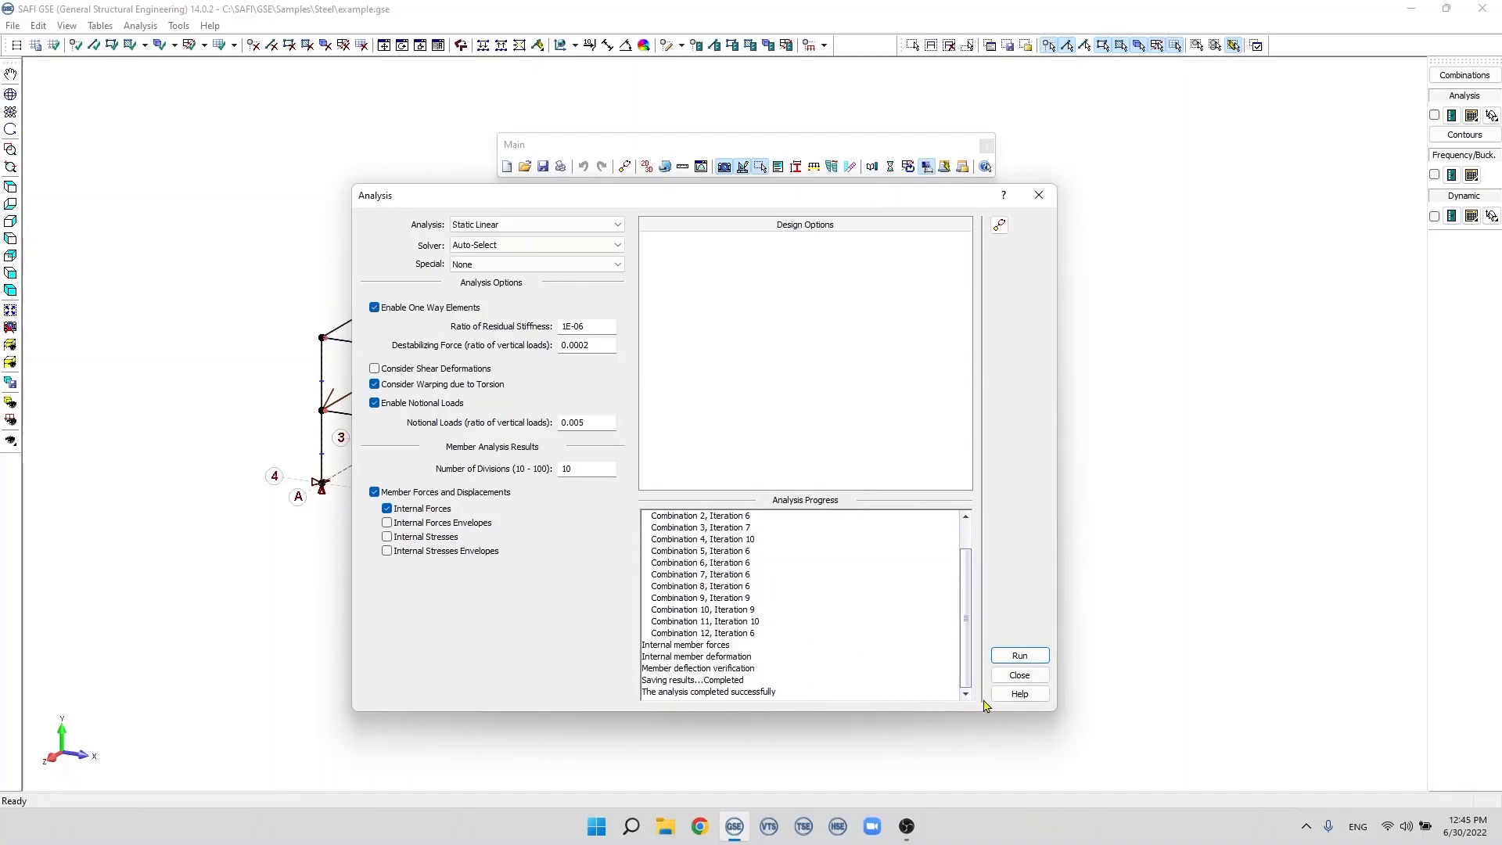
click(1019, 674)
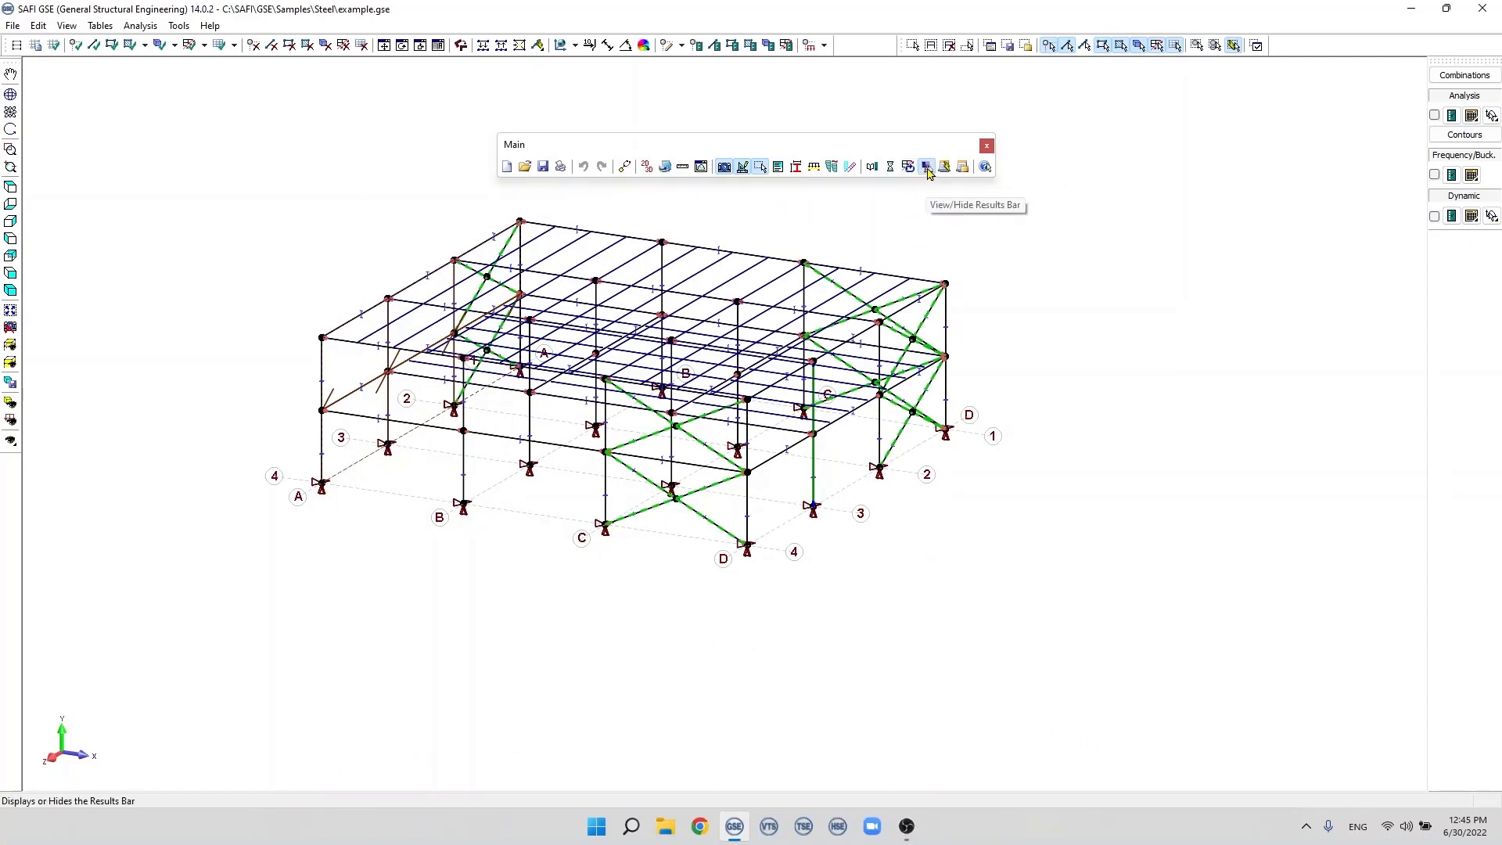
click(928, 169)
click(928, 168)
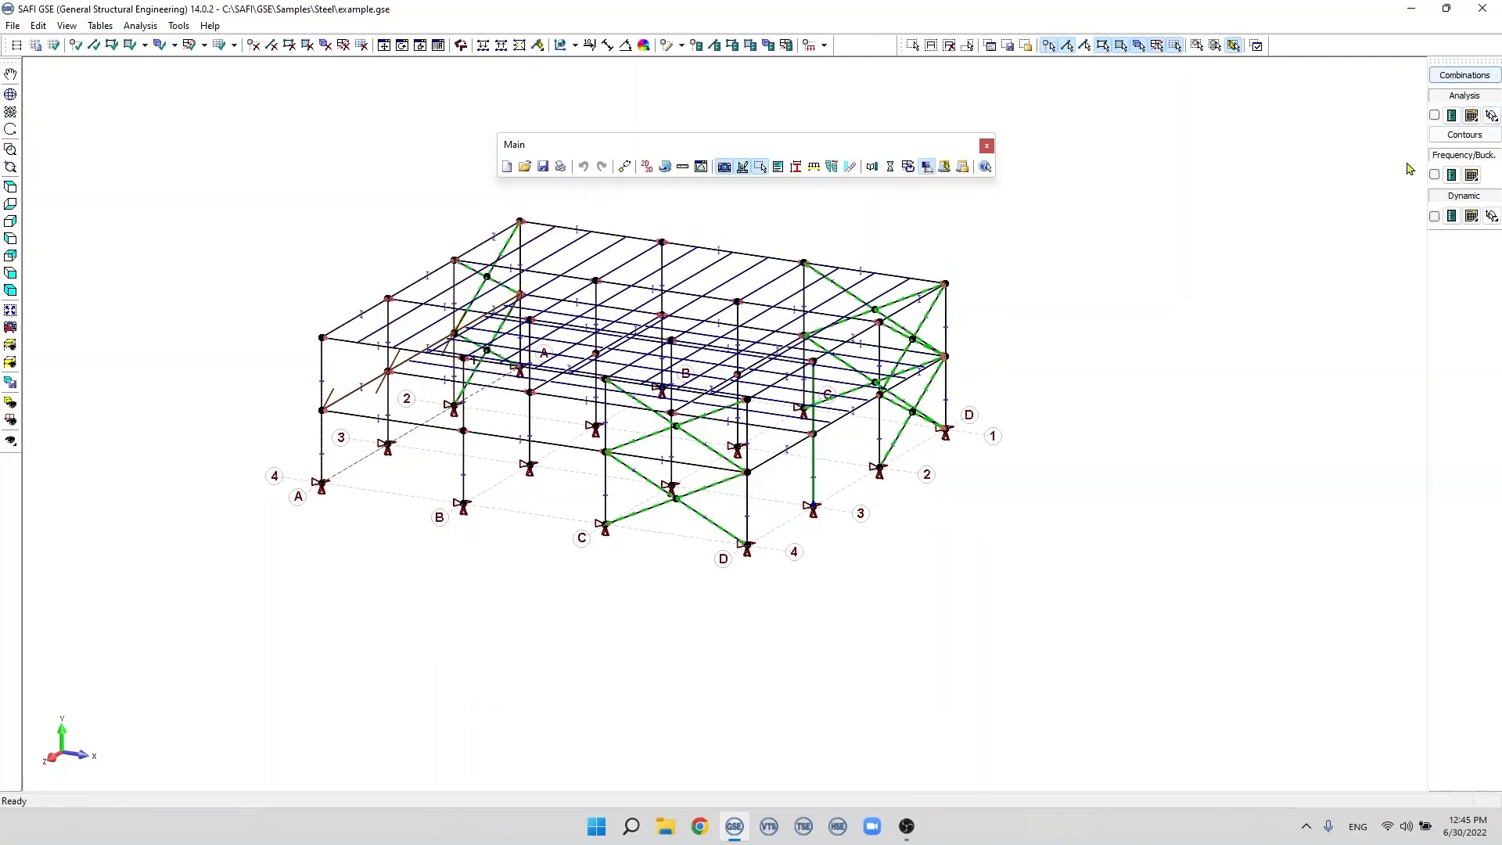
click(929, 171)
click(928, 171)
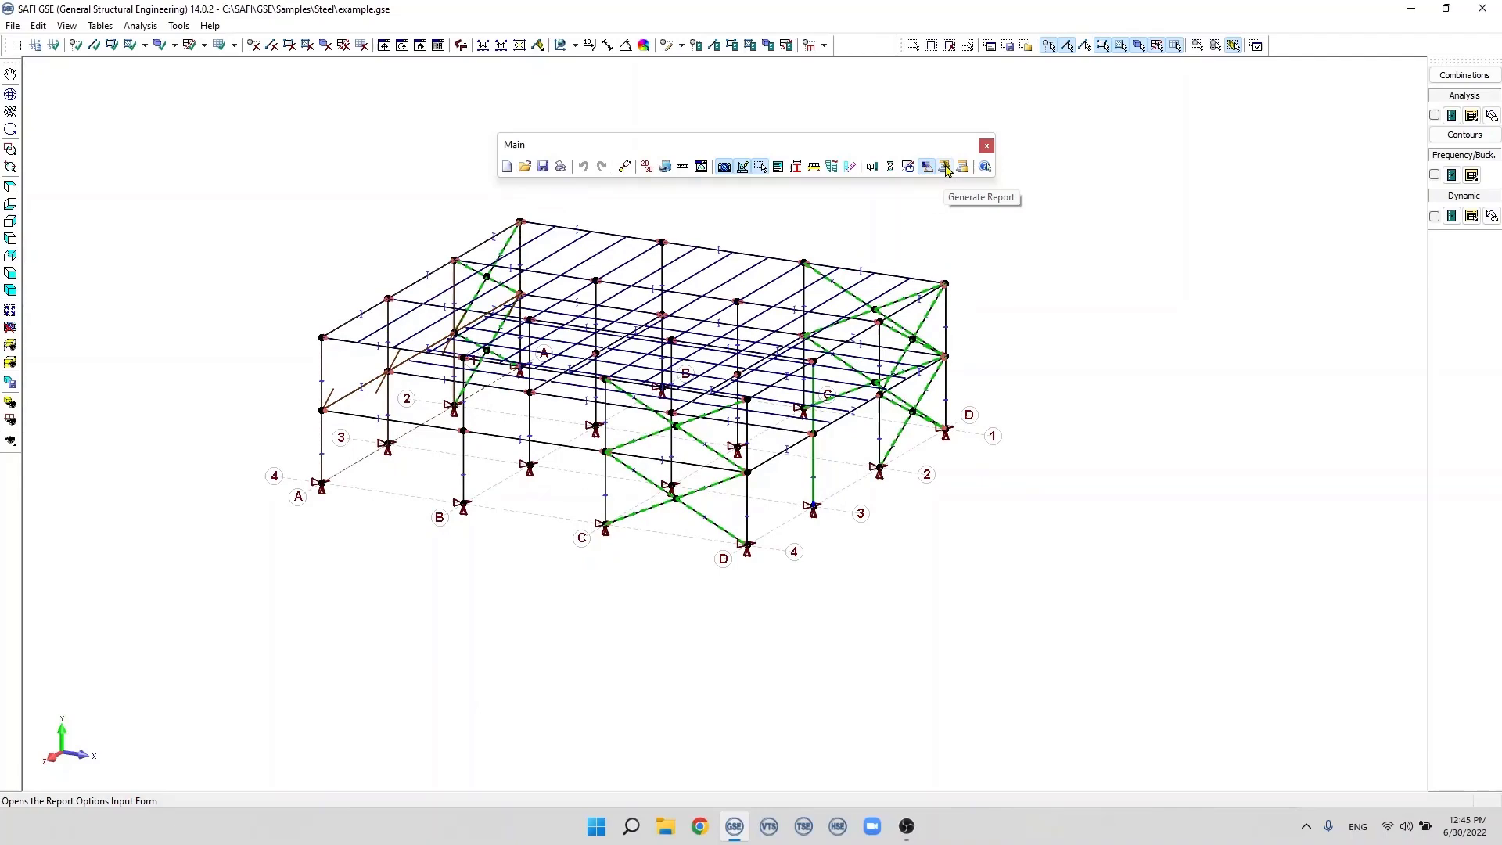
- Uncheck Joint Displacements in the Analysis report options and close without generating a report
click(945, 172)
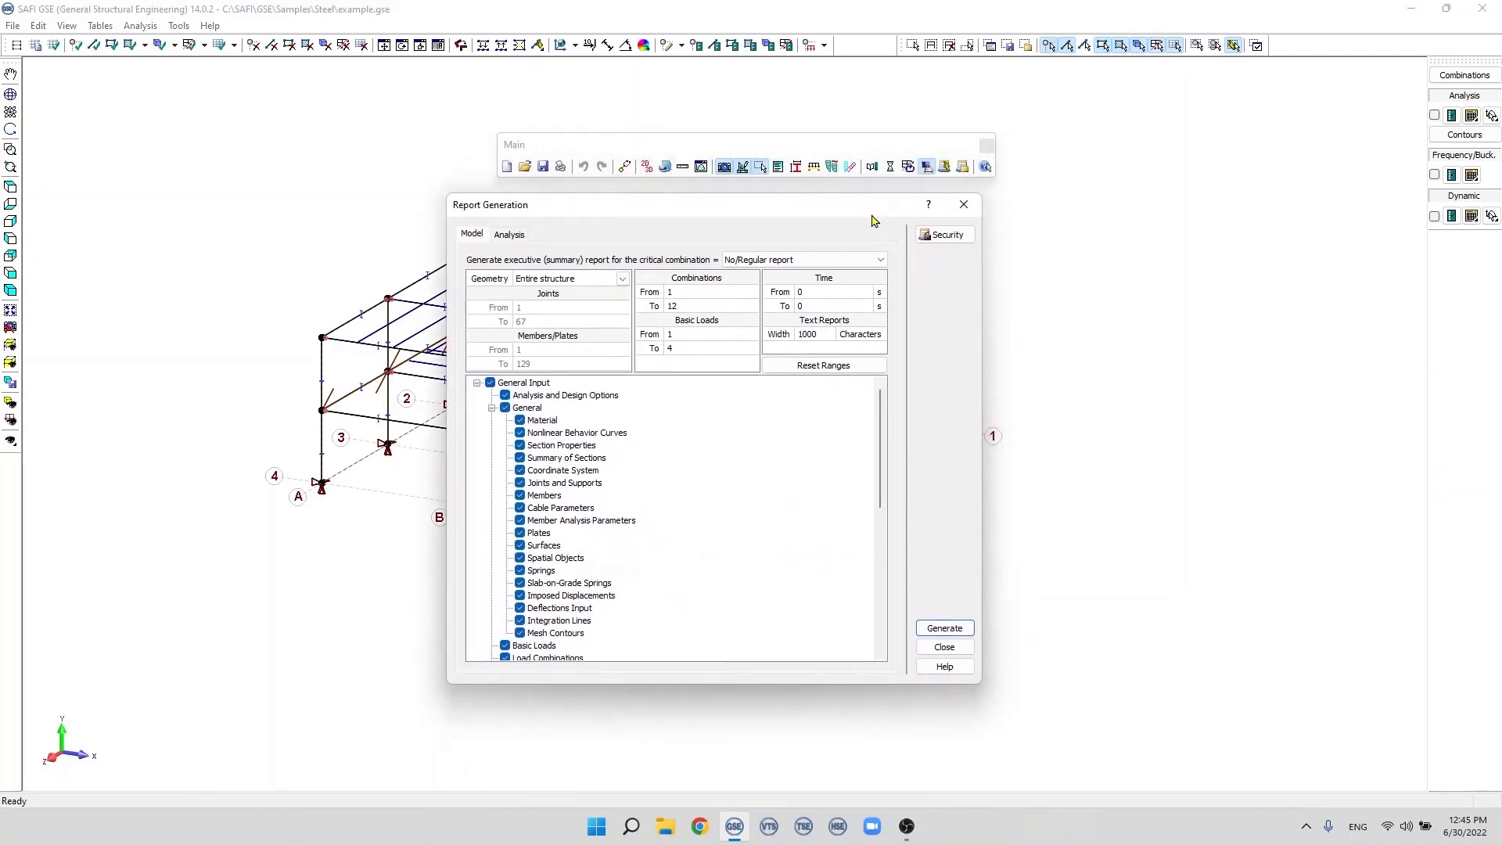
click(476, 383)
click(496, 236)
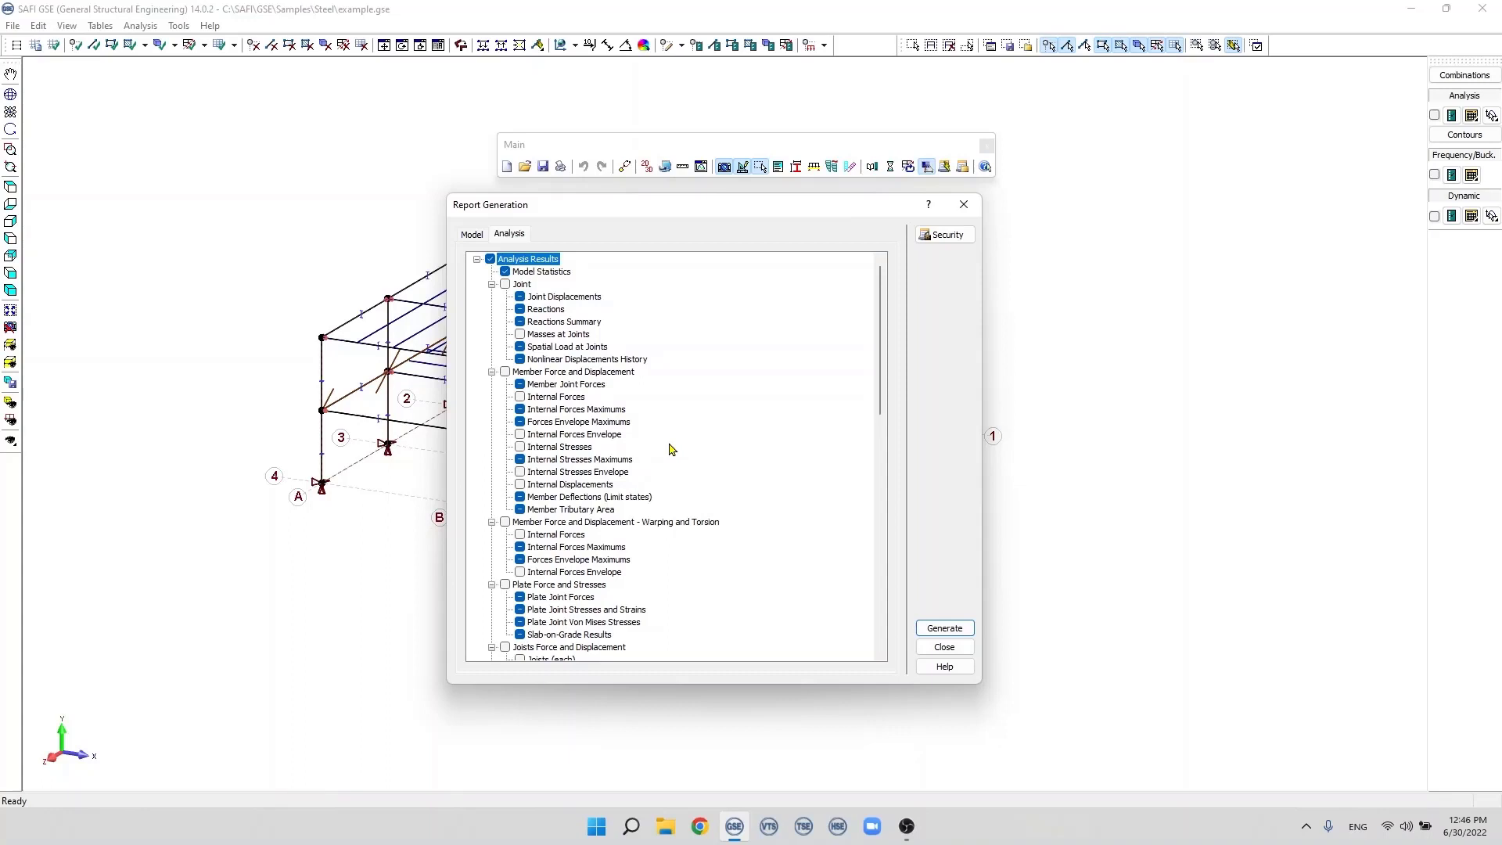
click(518, 297)
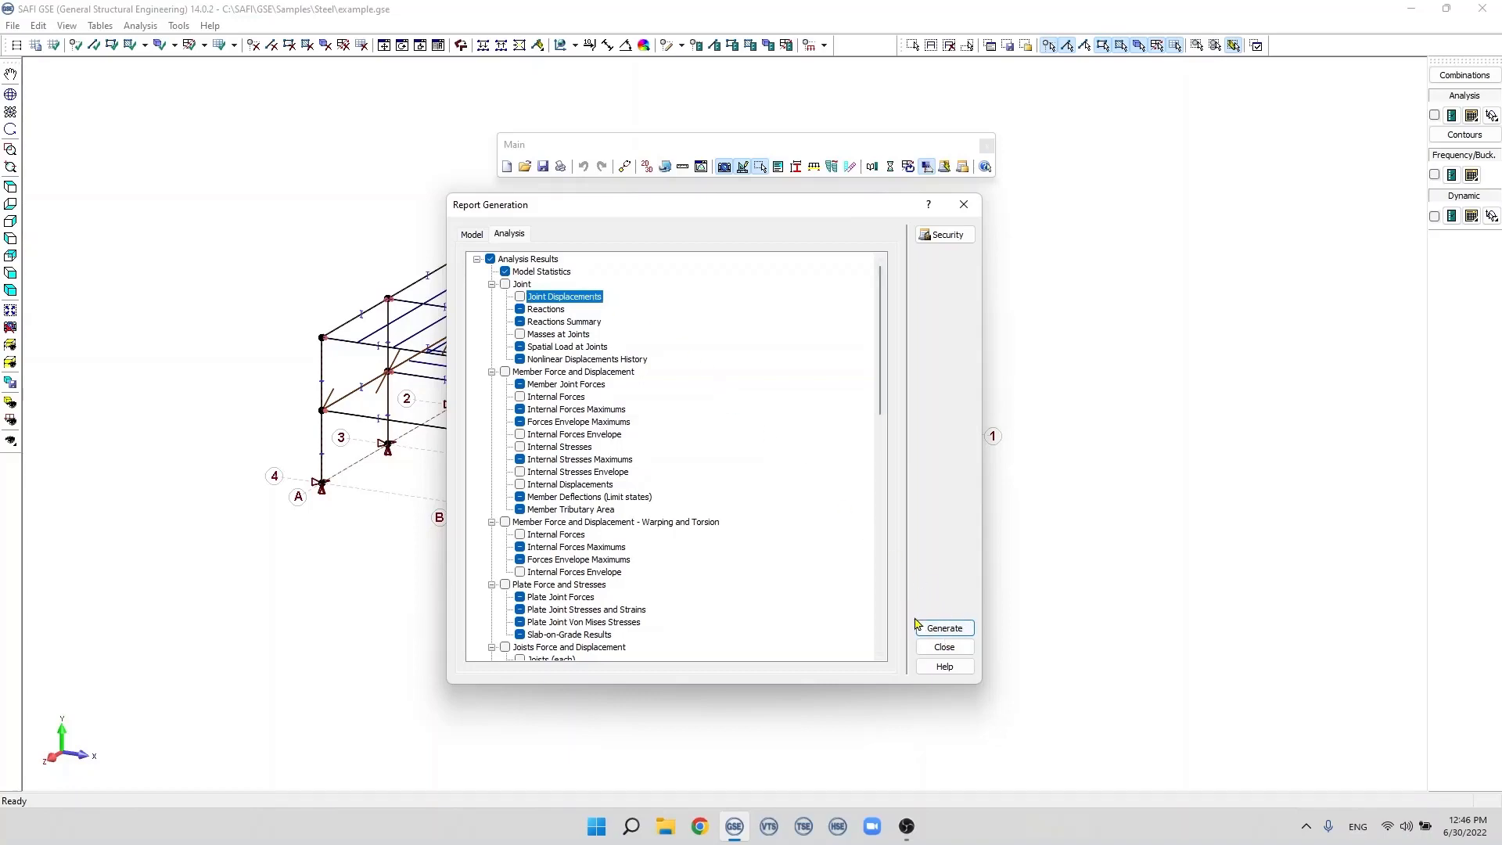
click(939, 649)
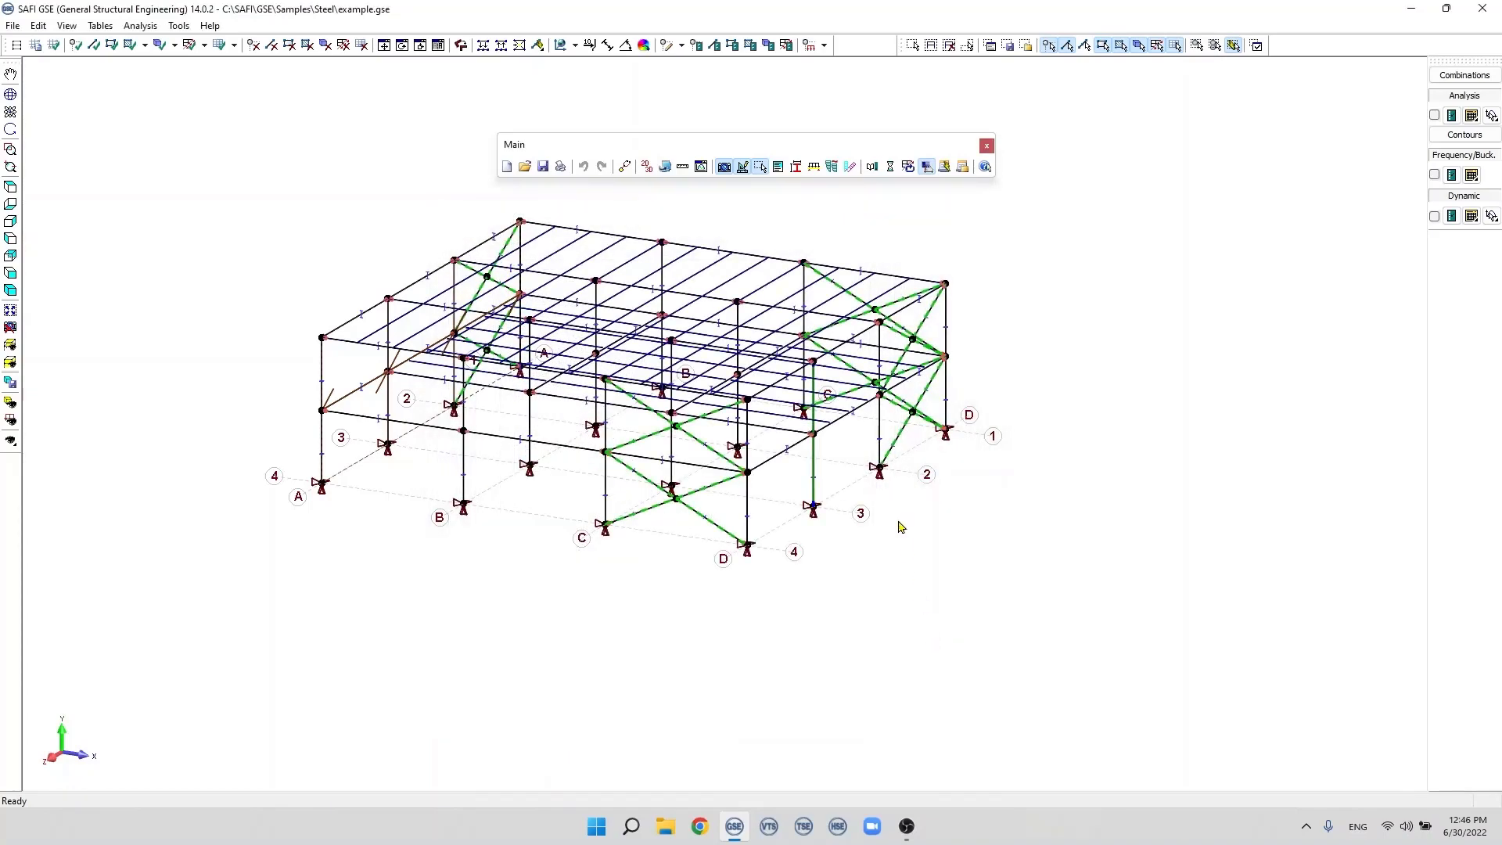
click(961, 167)
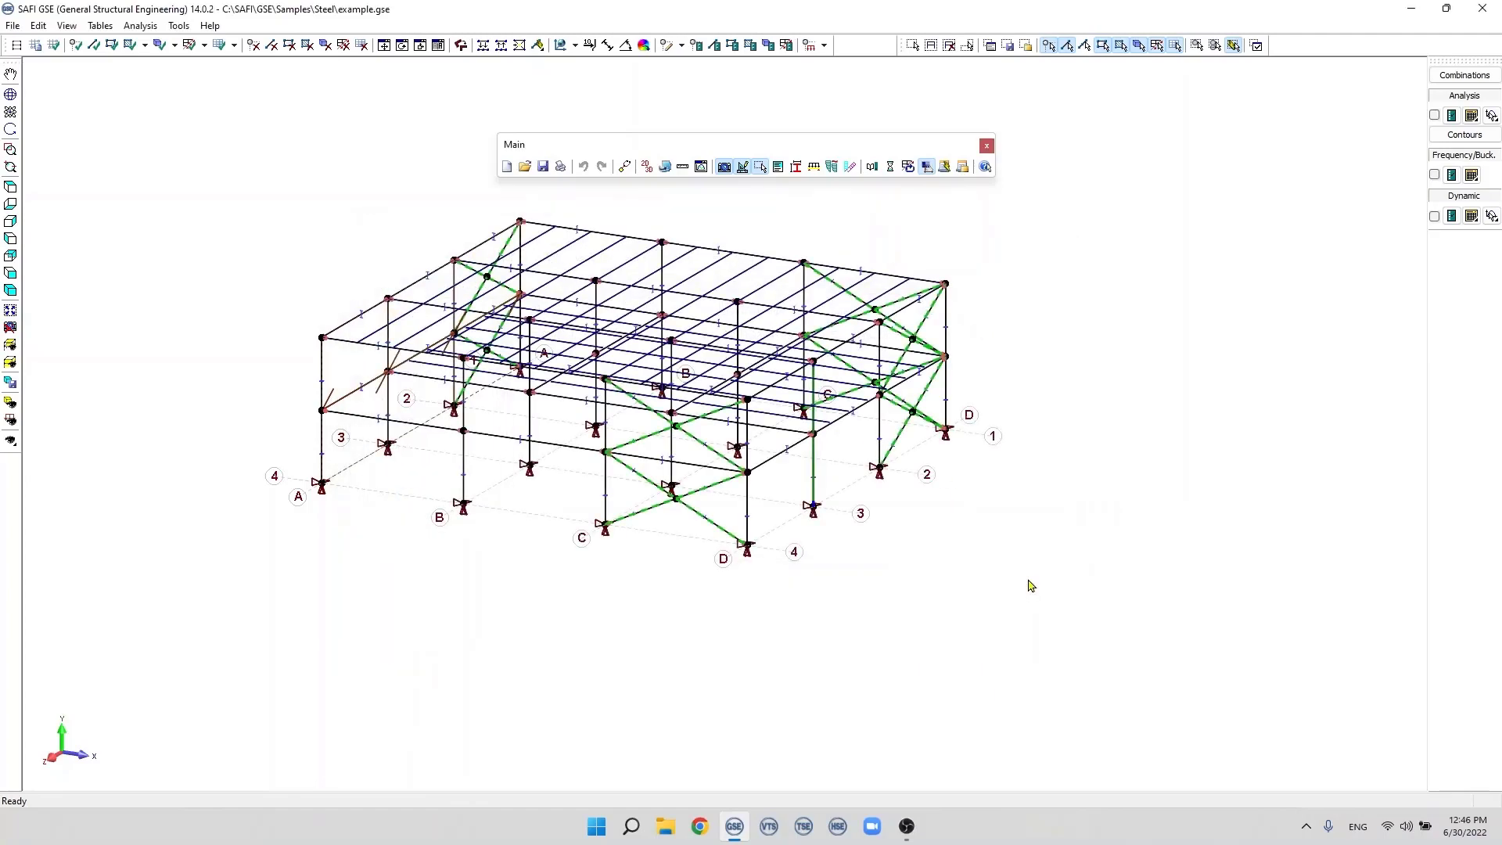
click(985, 167)
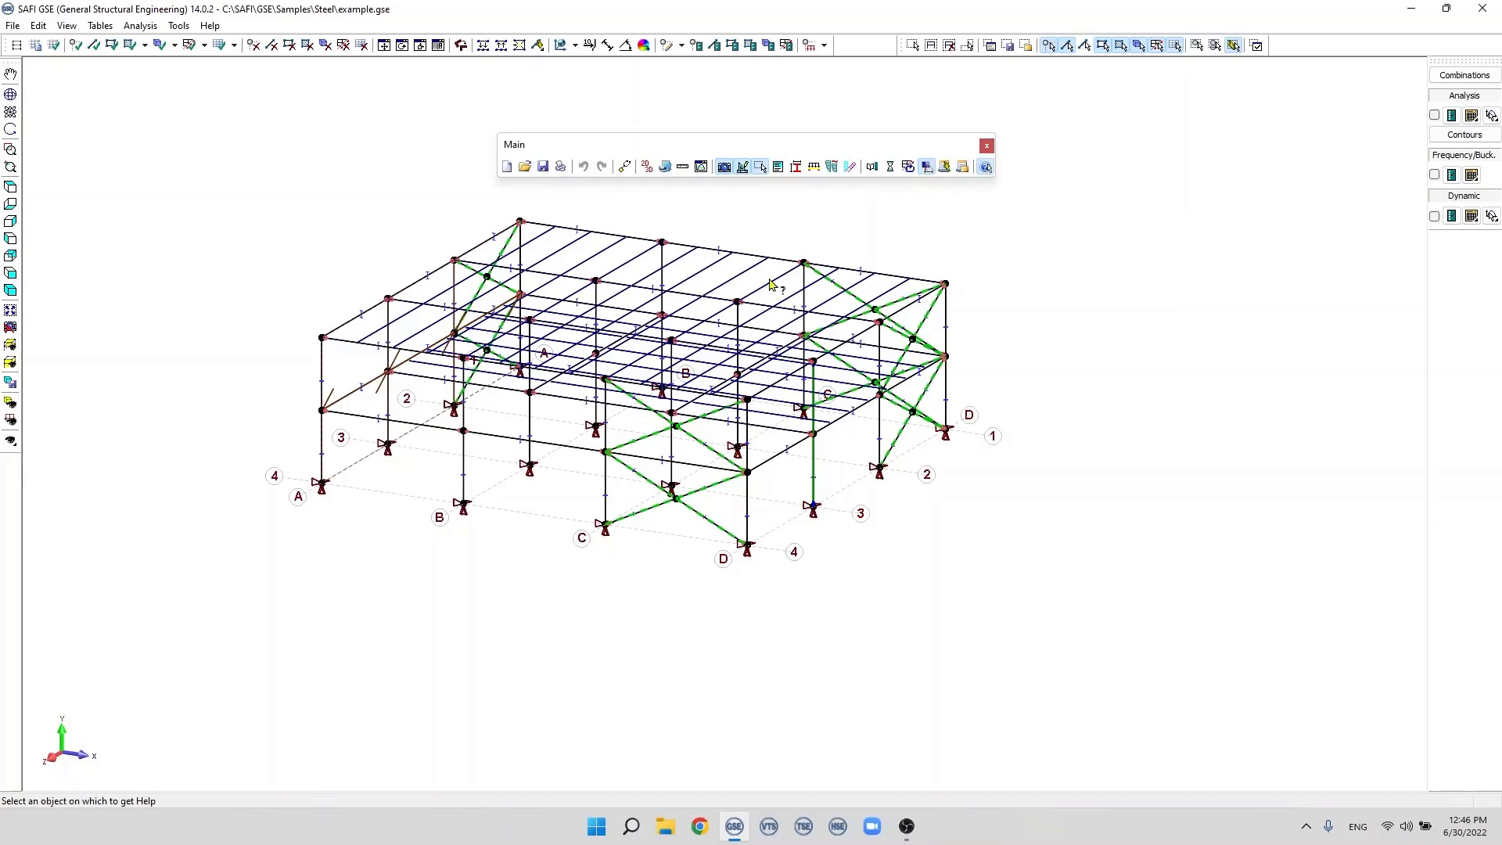
click(288, 45)
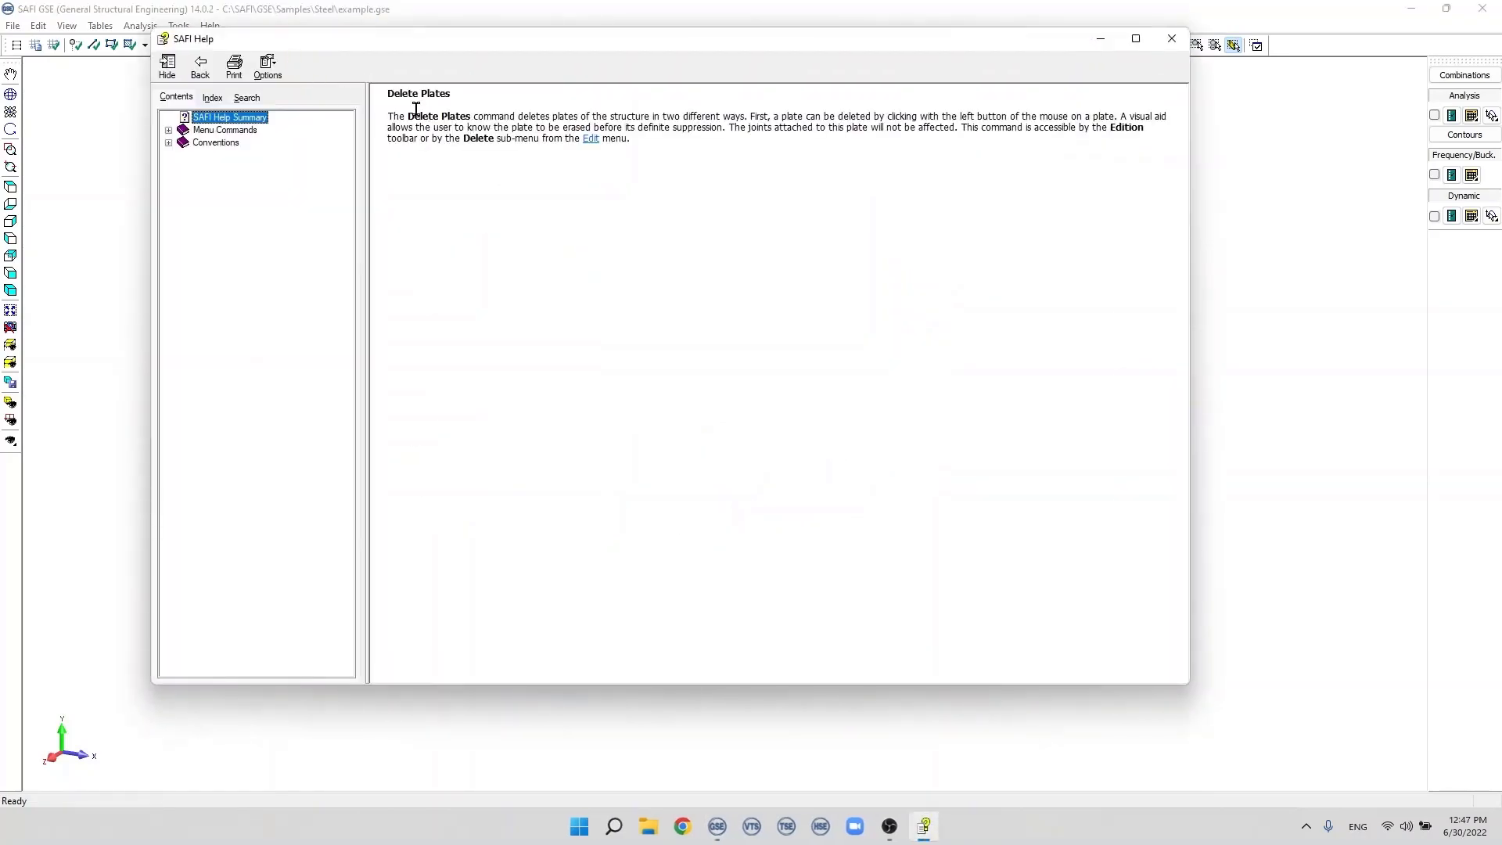
drag(390, 95, 532, 103)
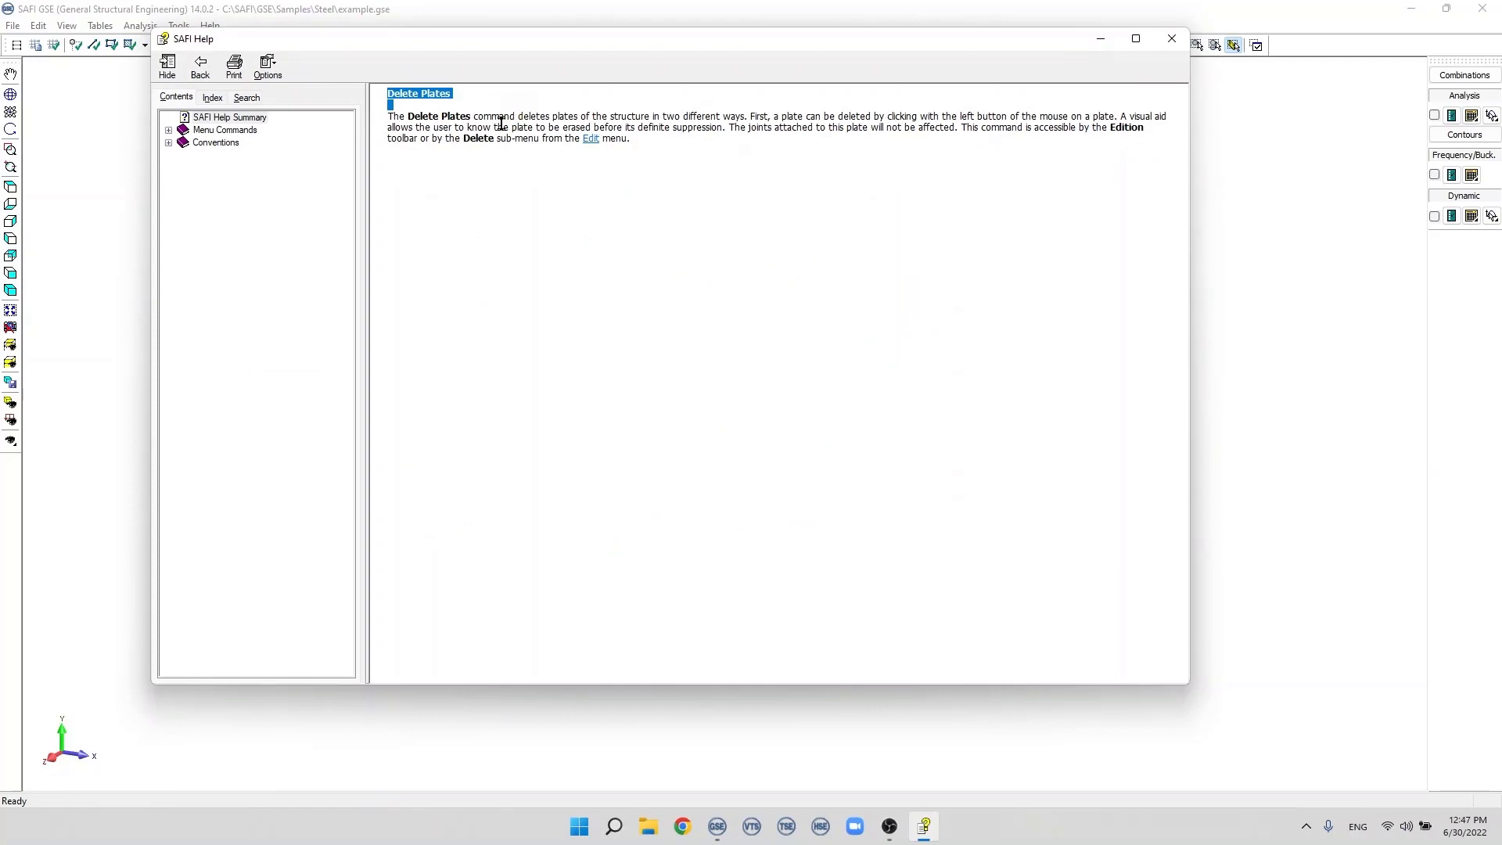
click(395, 121)
drag(396, 121, 725, 189)
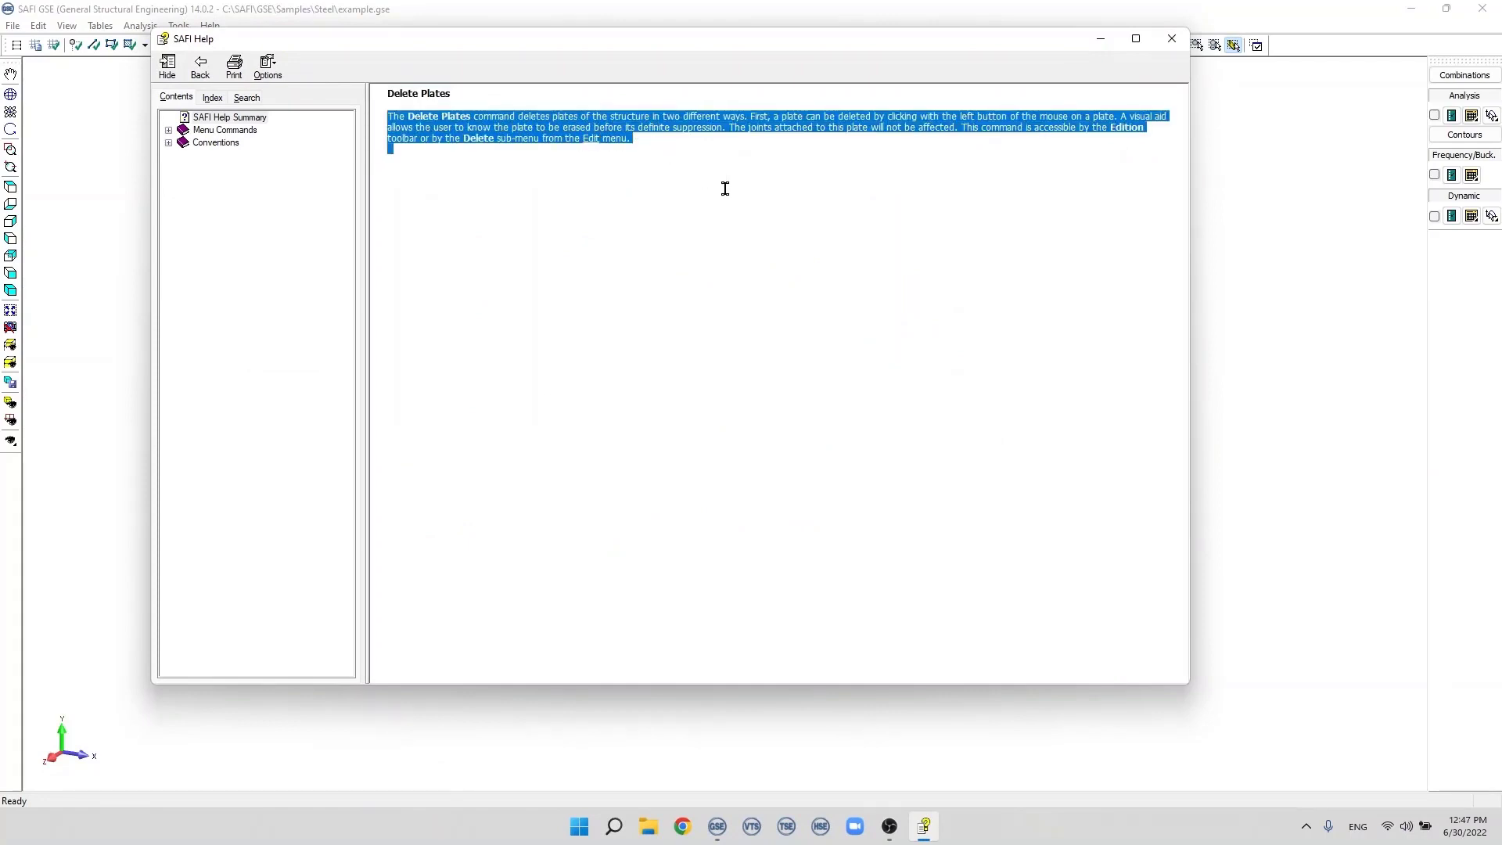
click(725, 188)
click(1171, 38)
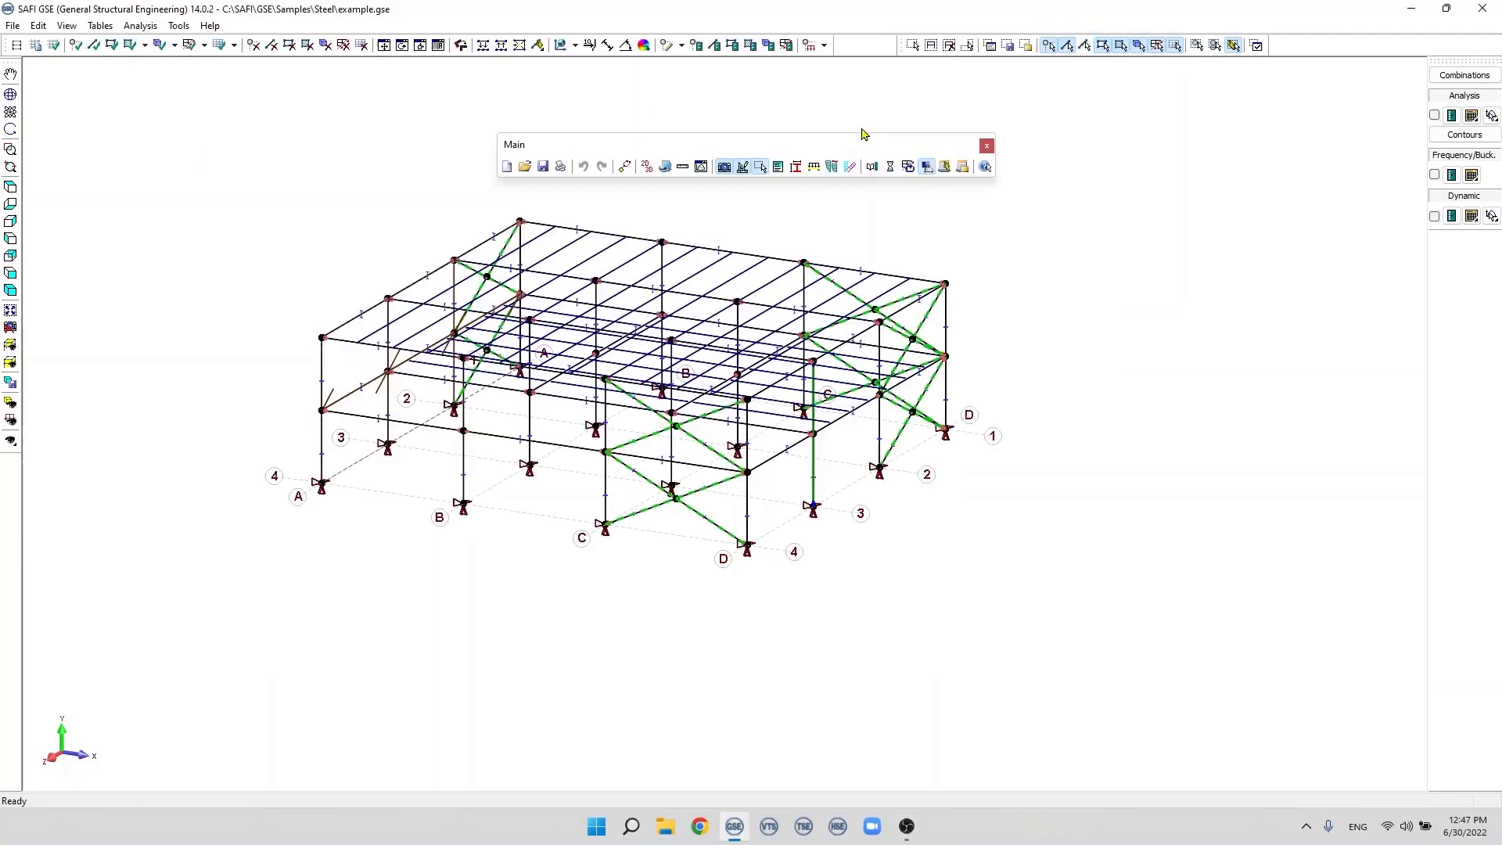